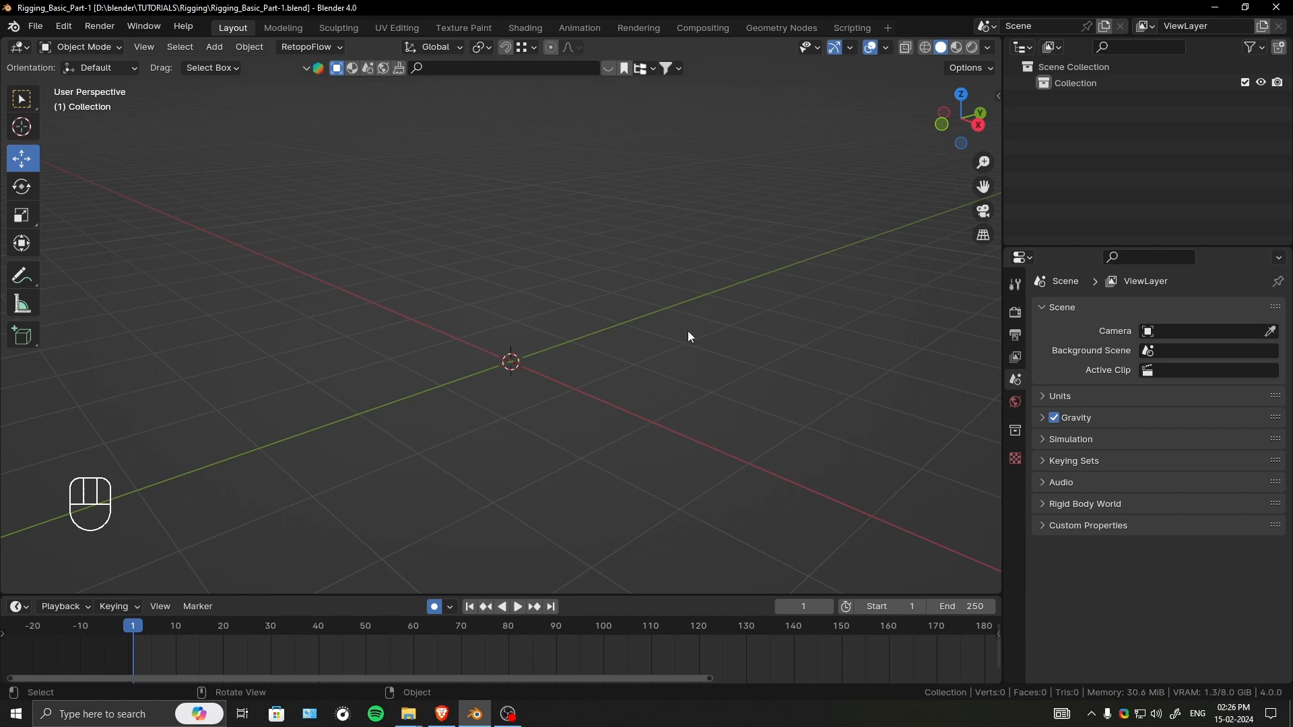
- Add a plane mesh to the scene at the world origin
shift+middle_drag(610, 325, 496, 342)
key(shift+a)
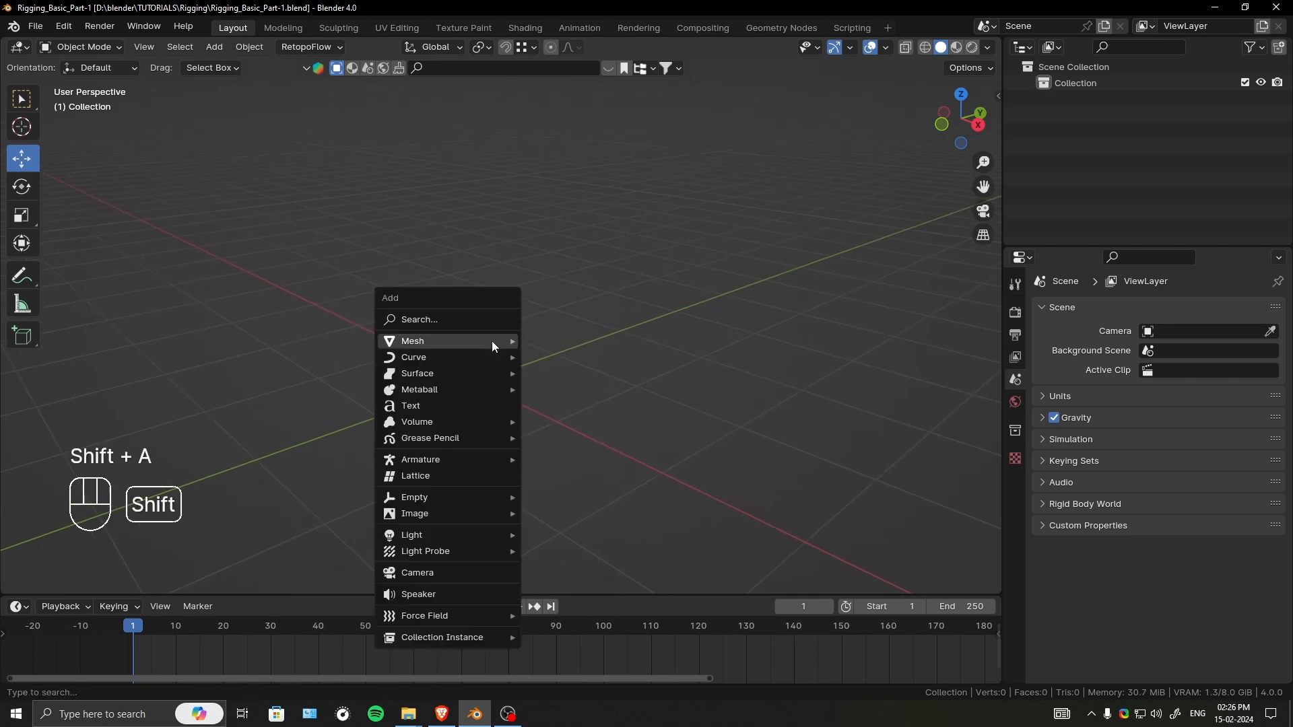
mouse_move(492, 341)
click(571, 343)
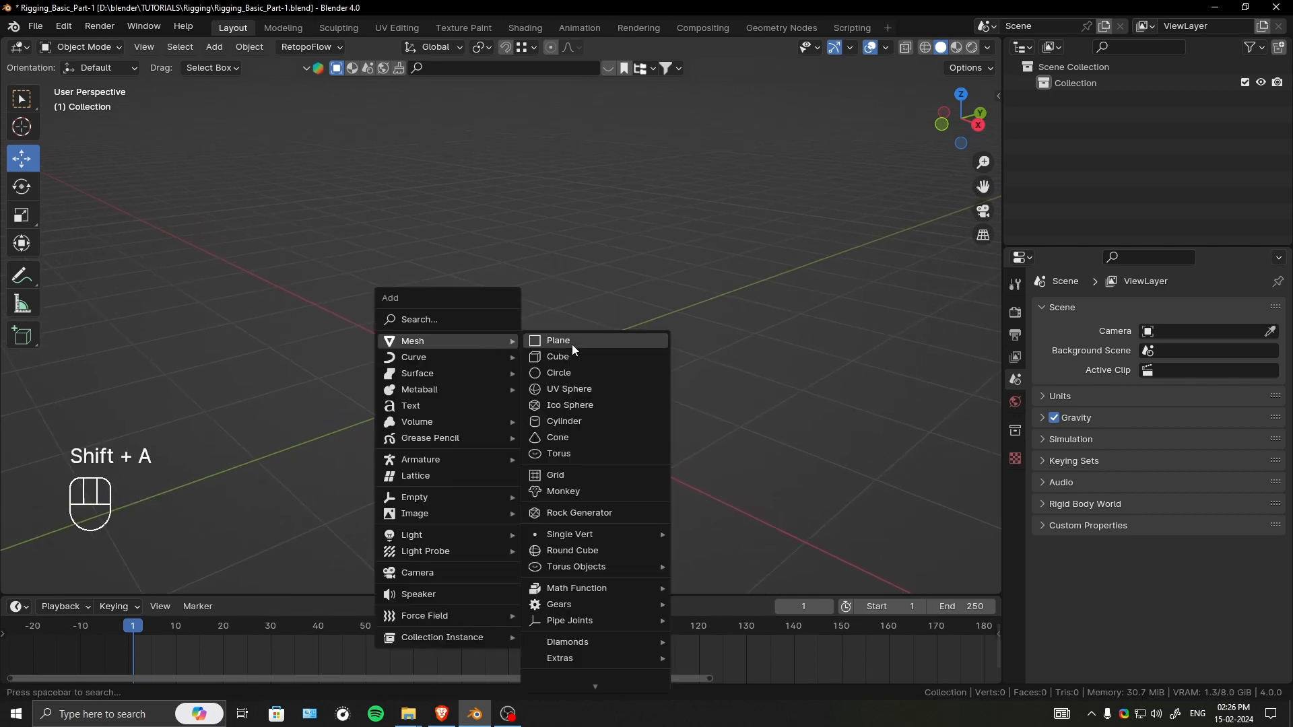
shift+middle_drag(522, 334, 560, 334)
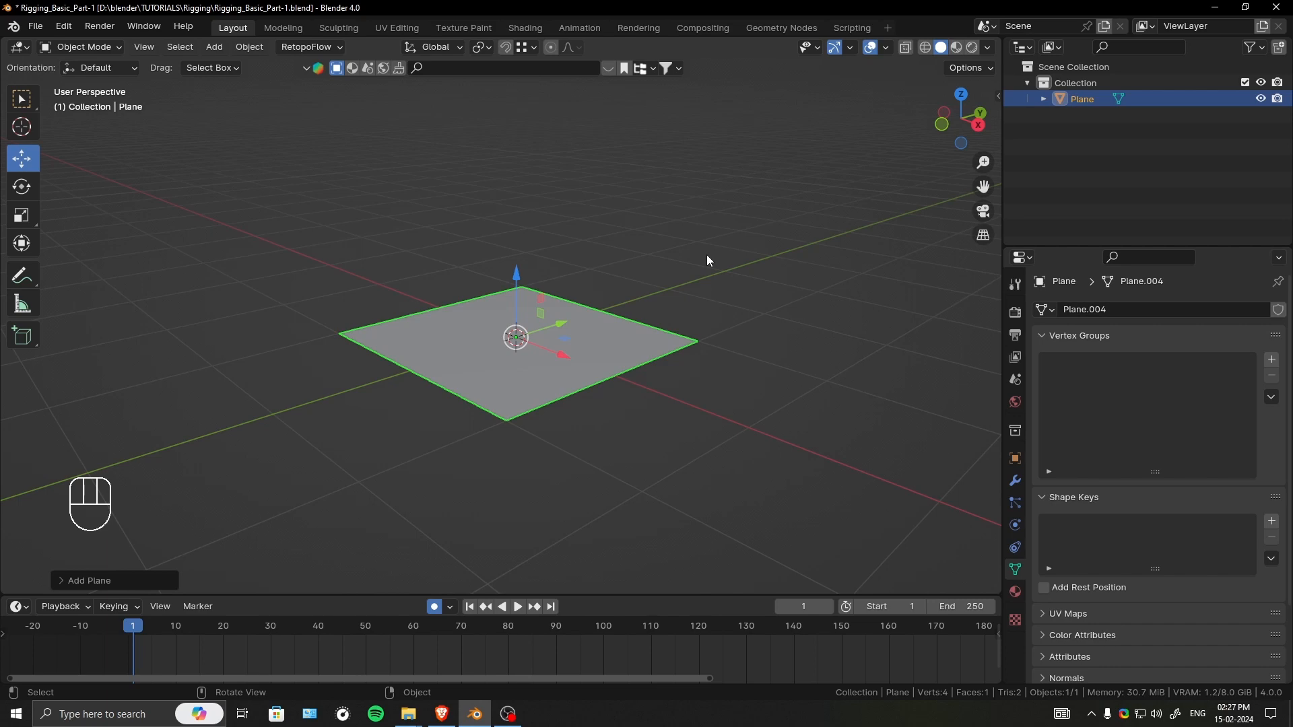
key(Tab)
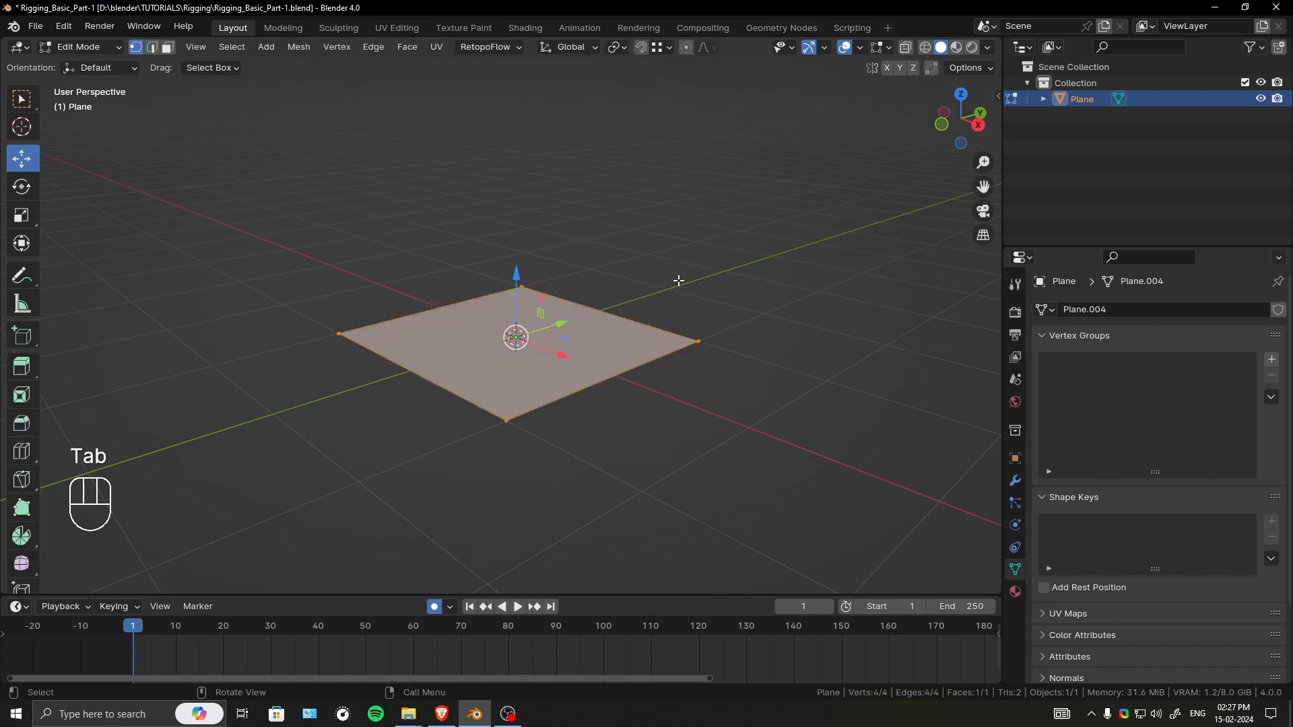
key(Tab)
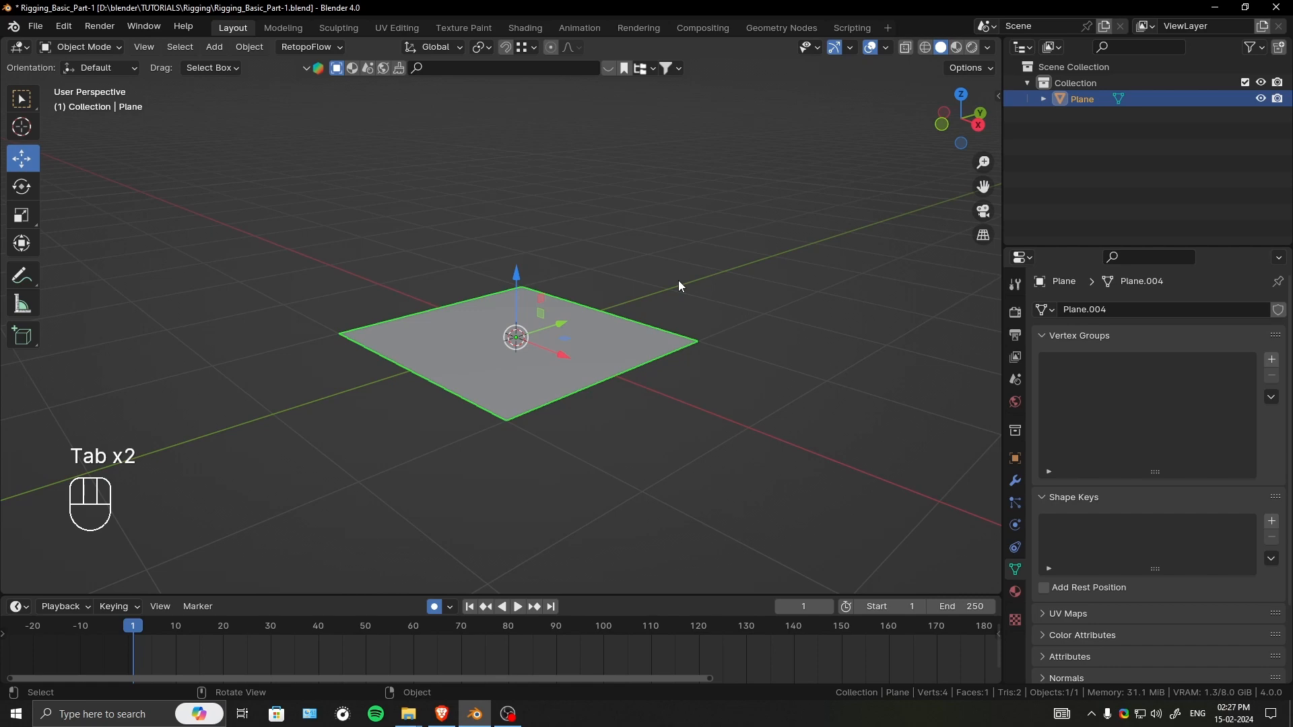
shift+middle_drag(678, 285, 675, 321)
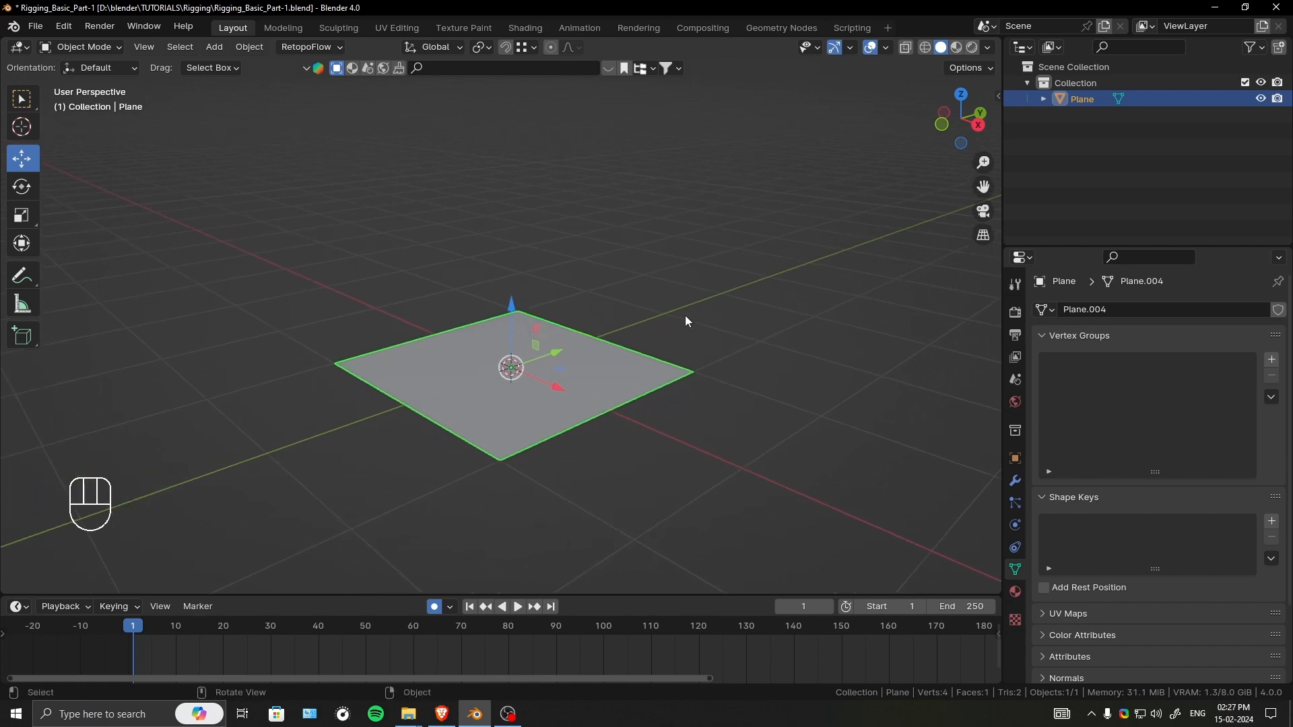
- Poke the plane's face into four triangles meeting at its centre, and return to Object Mode
key(Tab)
middle_drag(610, 252, 615, 294)
click(408, 47)
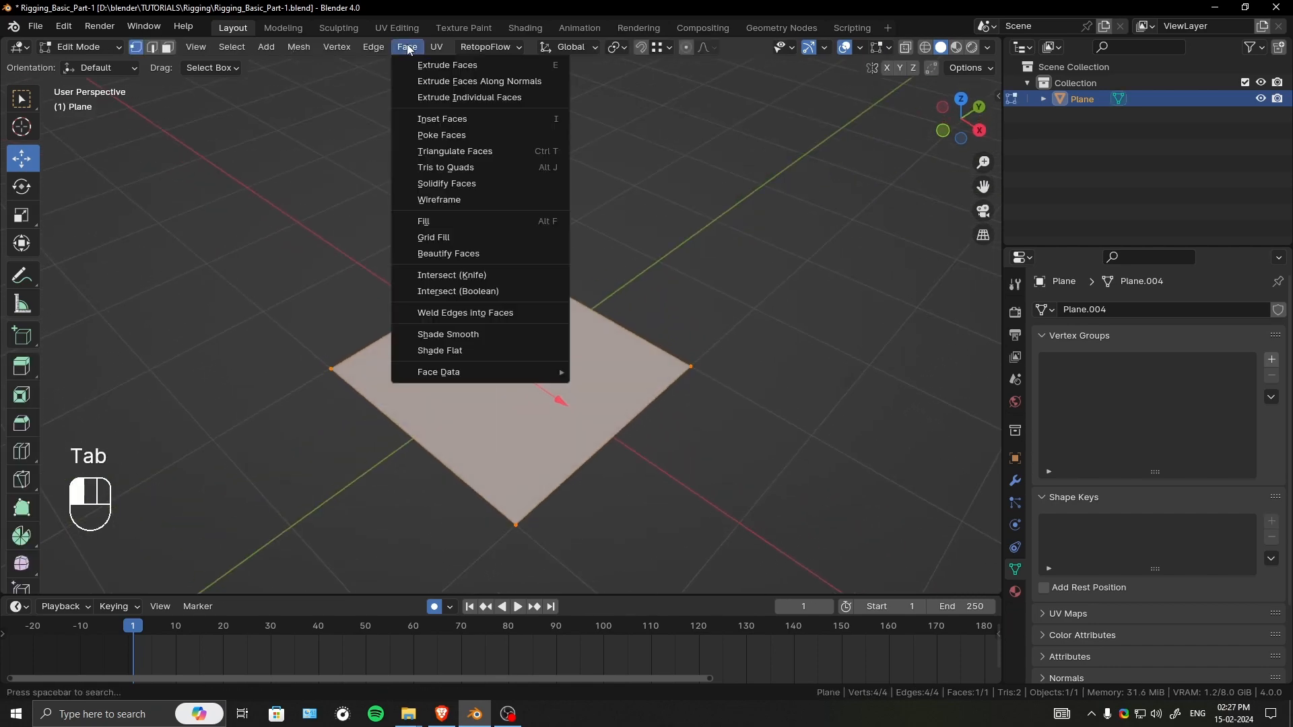
click(454, 137)
mouse_move(626, 335)
middle_down()
mouse_move(603, 301)
mouse_move(618, 311)
middle_up()
ctrl+middle_drag(648, 403, 644, 346)
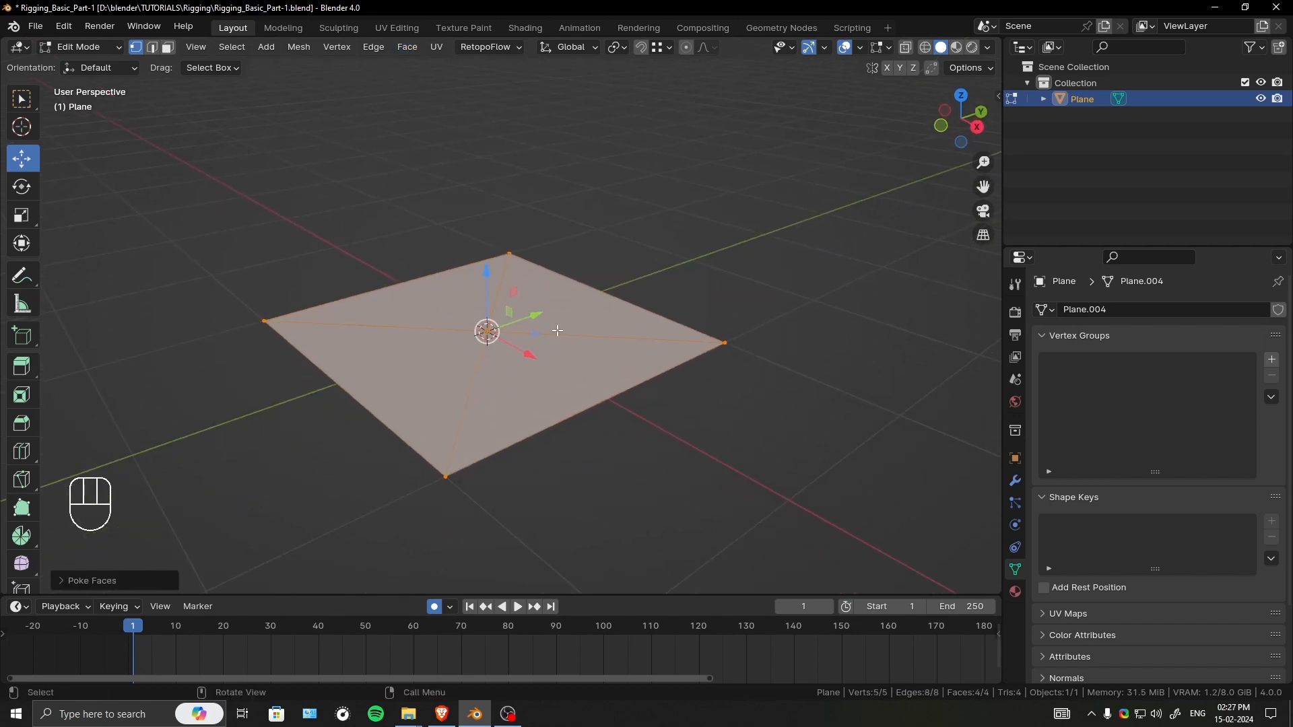
shift+middle_drag(558, 330, 626, 280)
key(ctrl+Tab)
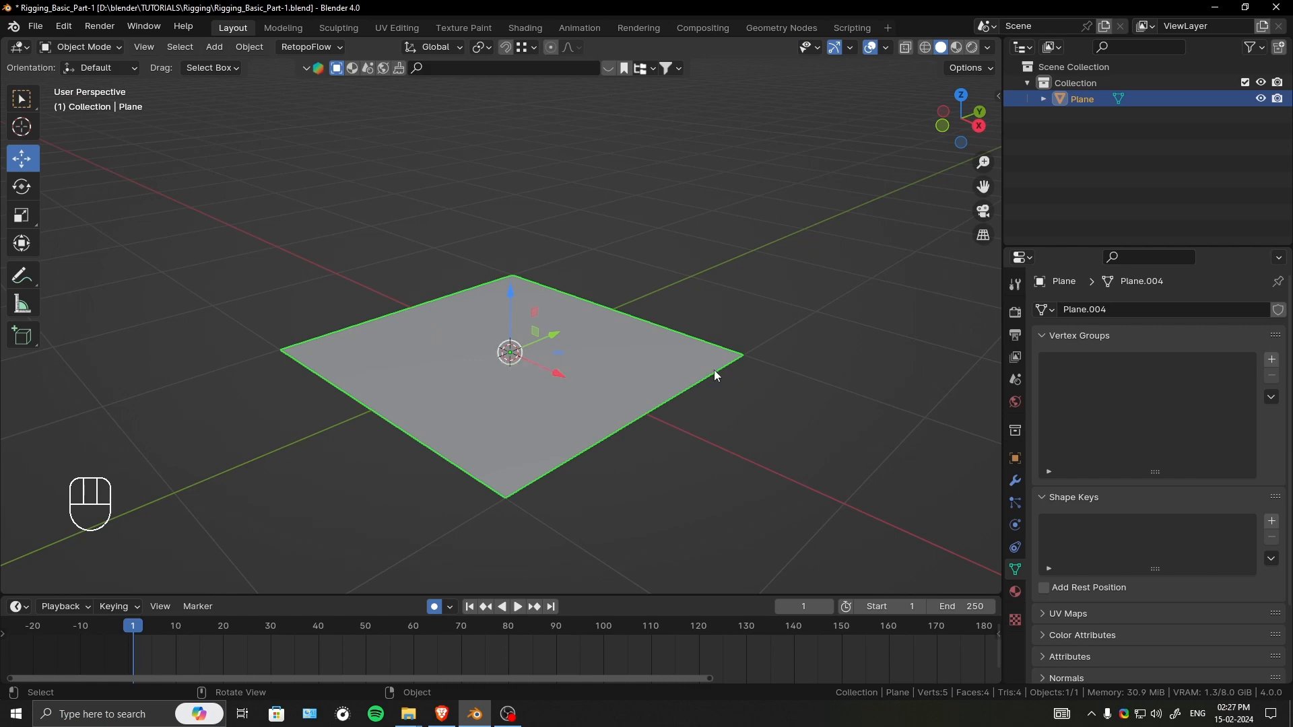
key(Tab)
key(g)
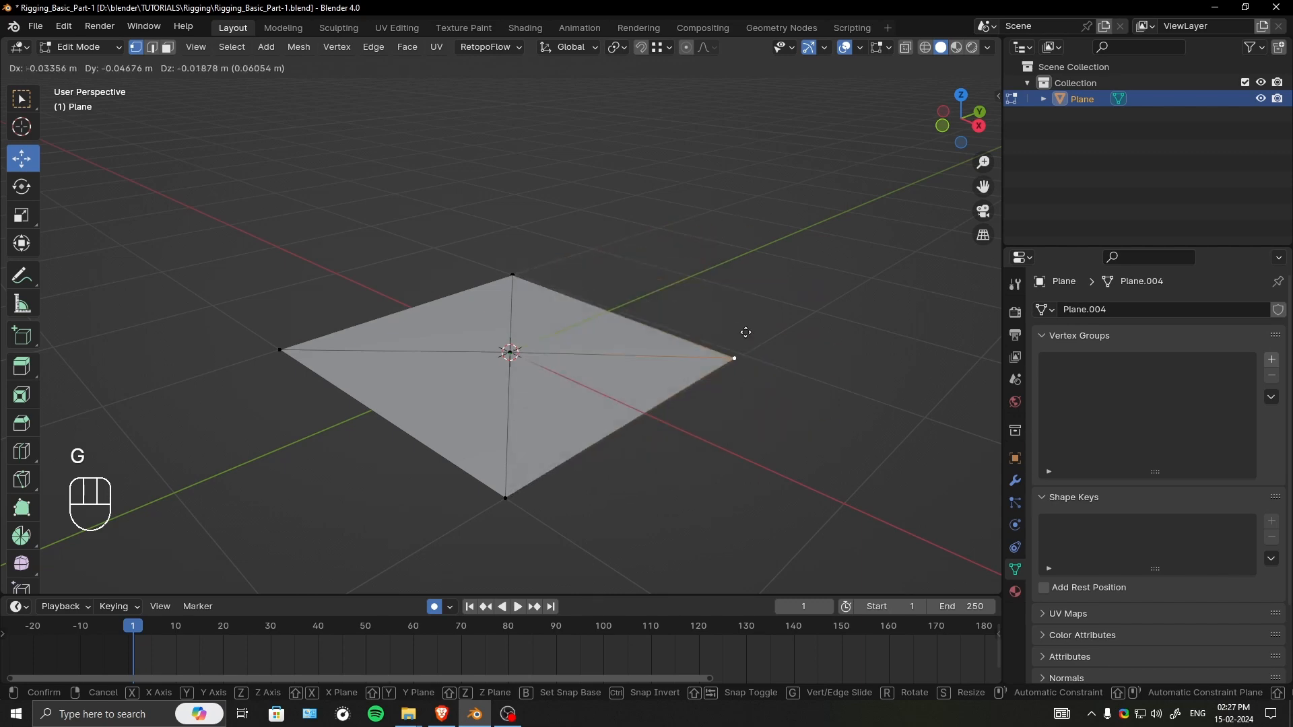
click(719, 355)
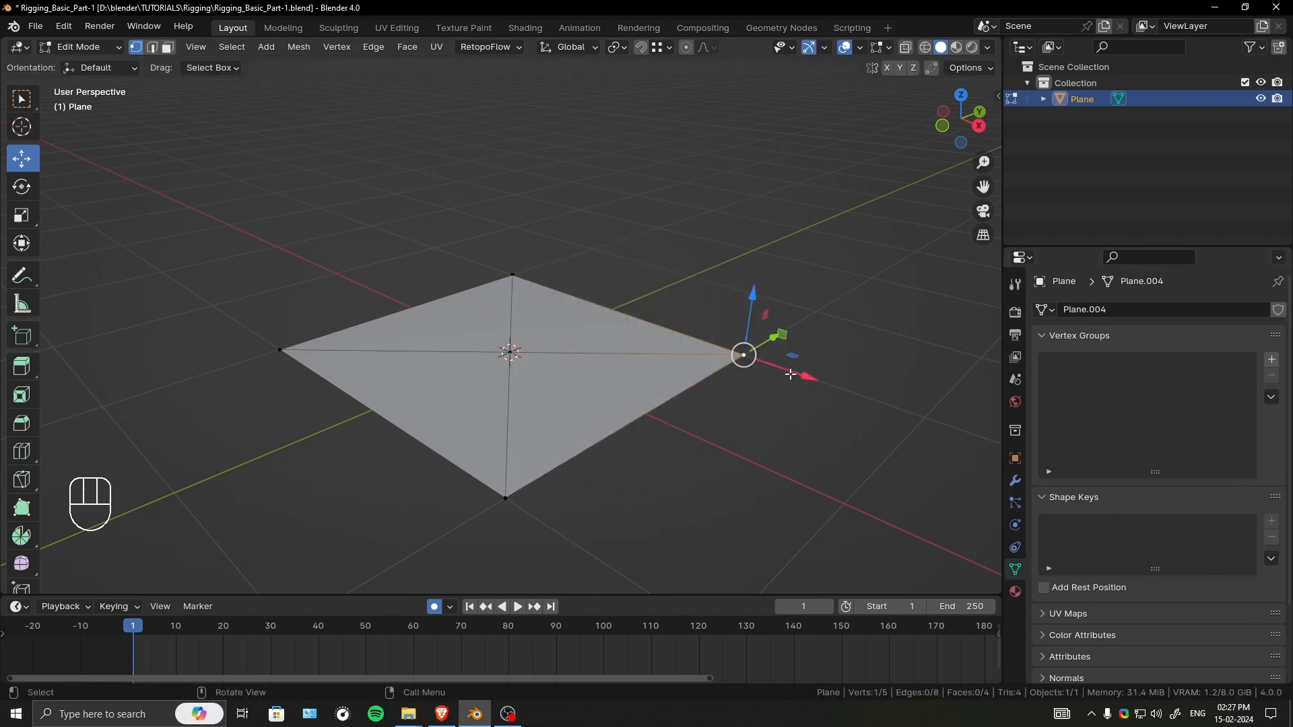
key(g)
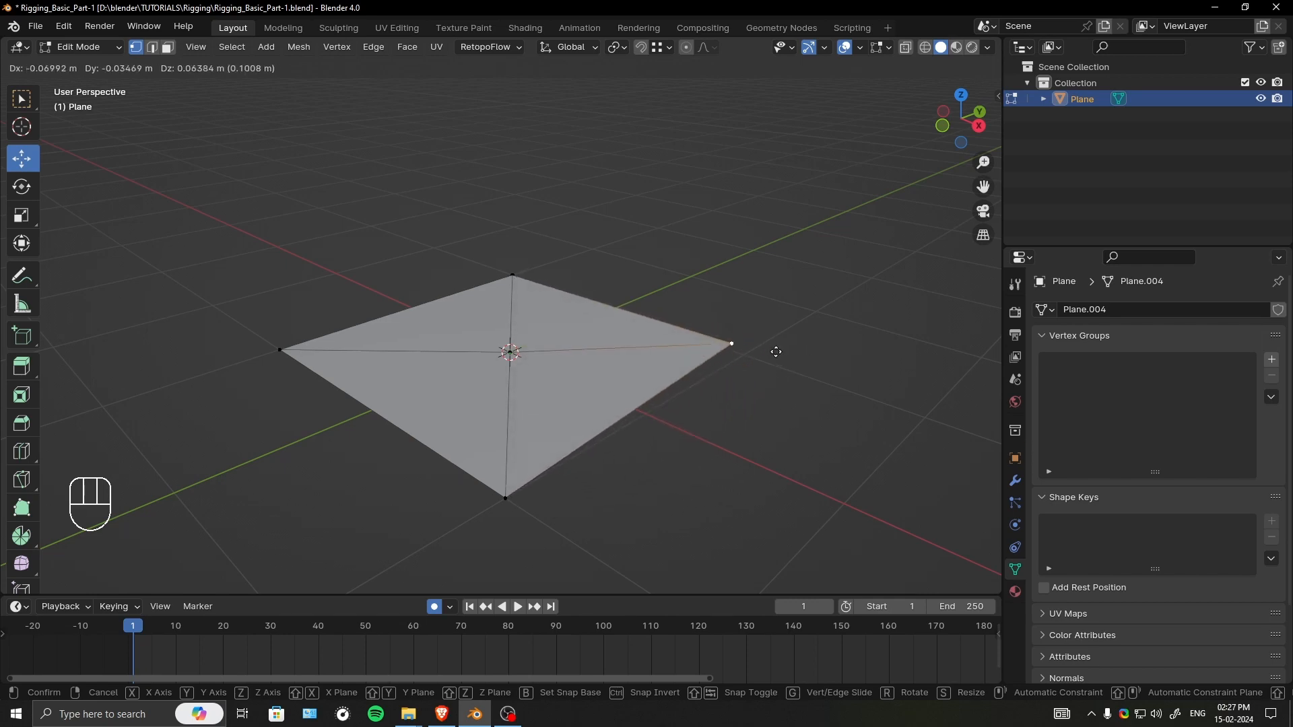
right_click(779, 328)
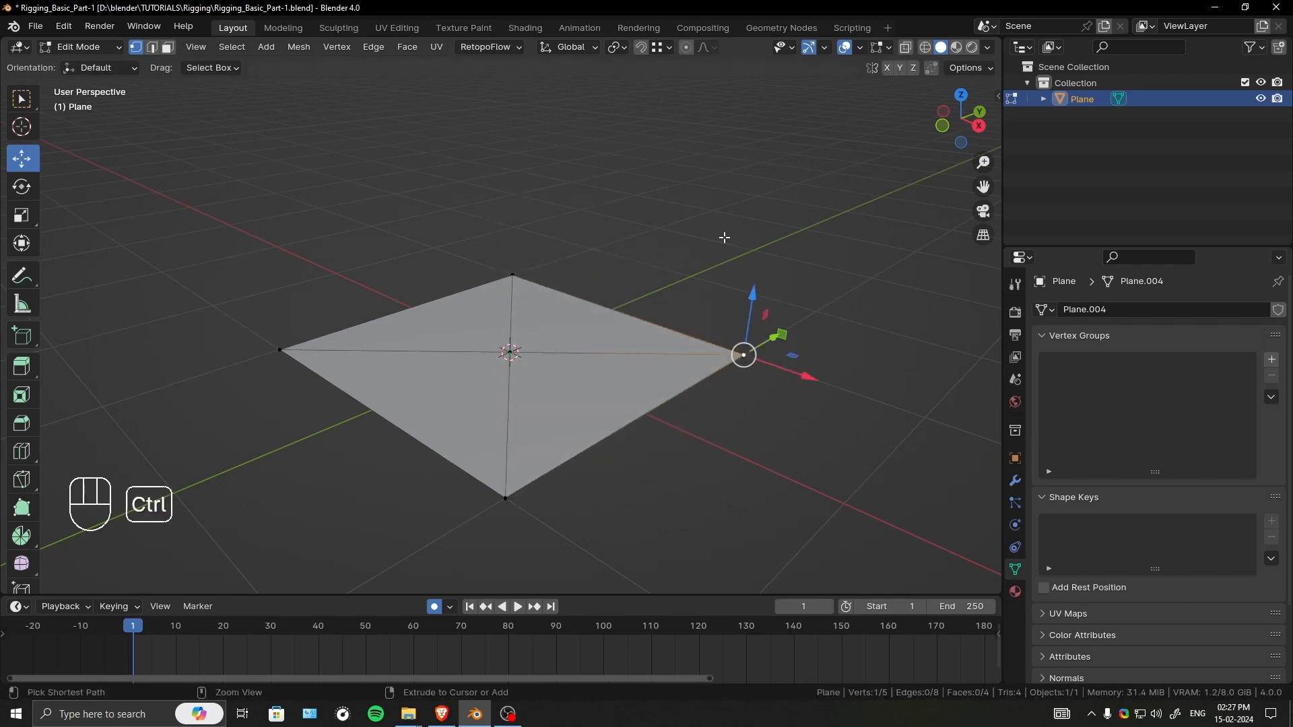
ctrl+middle_drag(724, 237, 720, 310)
shift+middle_drag(636, 327, 641, 364)
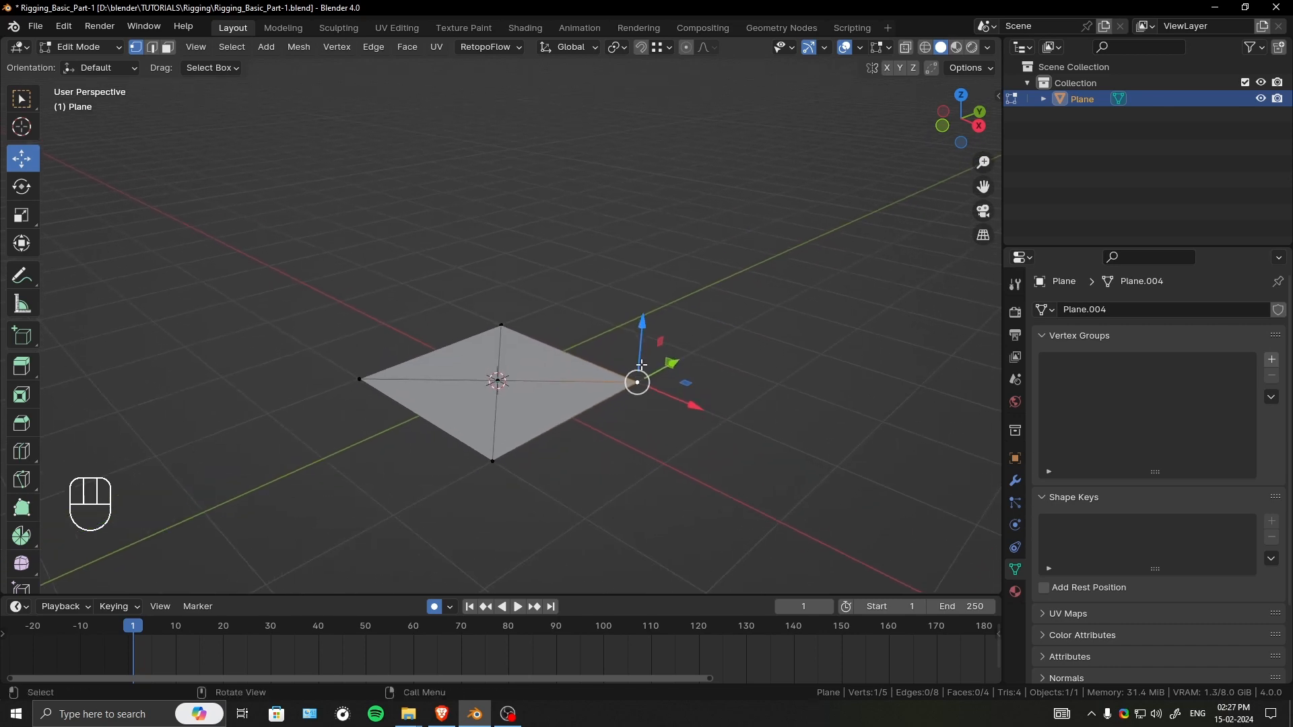
shift+middle_drag(676, 425, 663, 396)
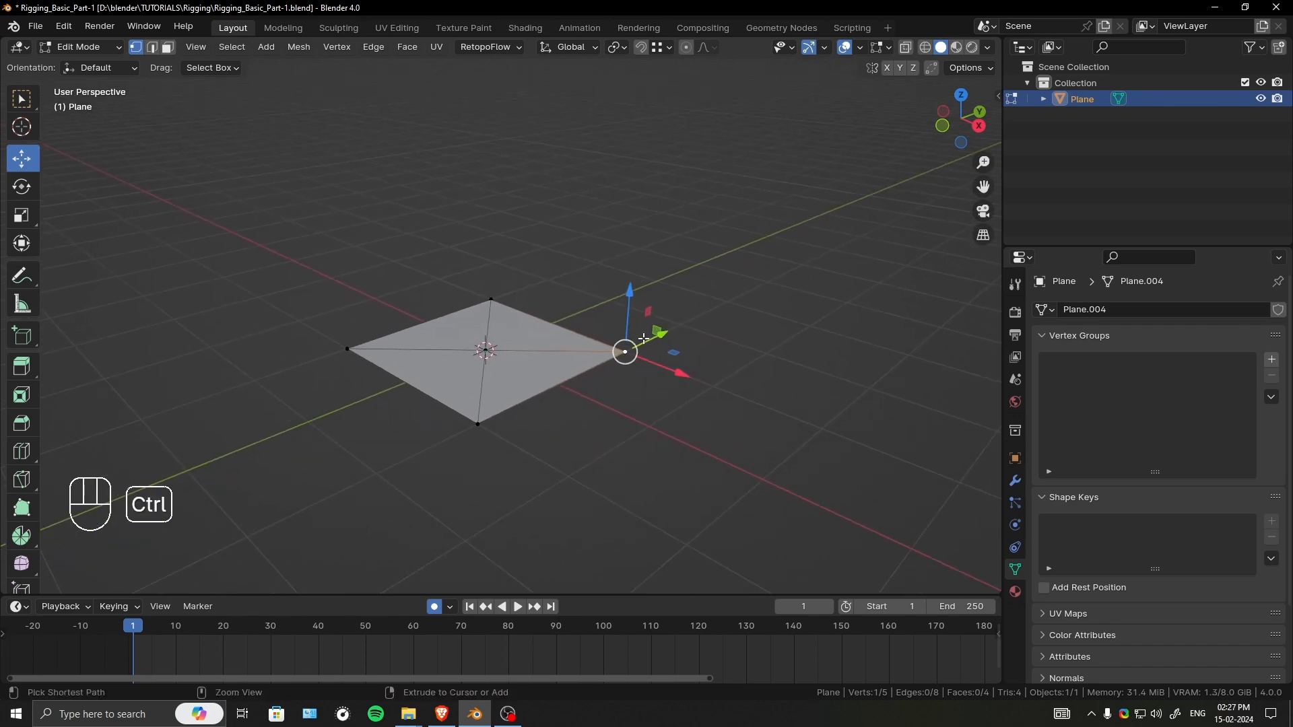
key(ctrl+Tab)
click(497, 342)
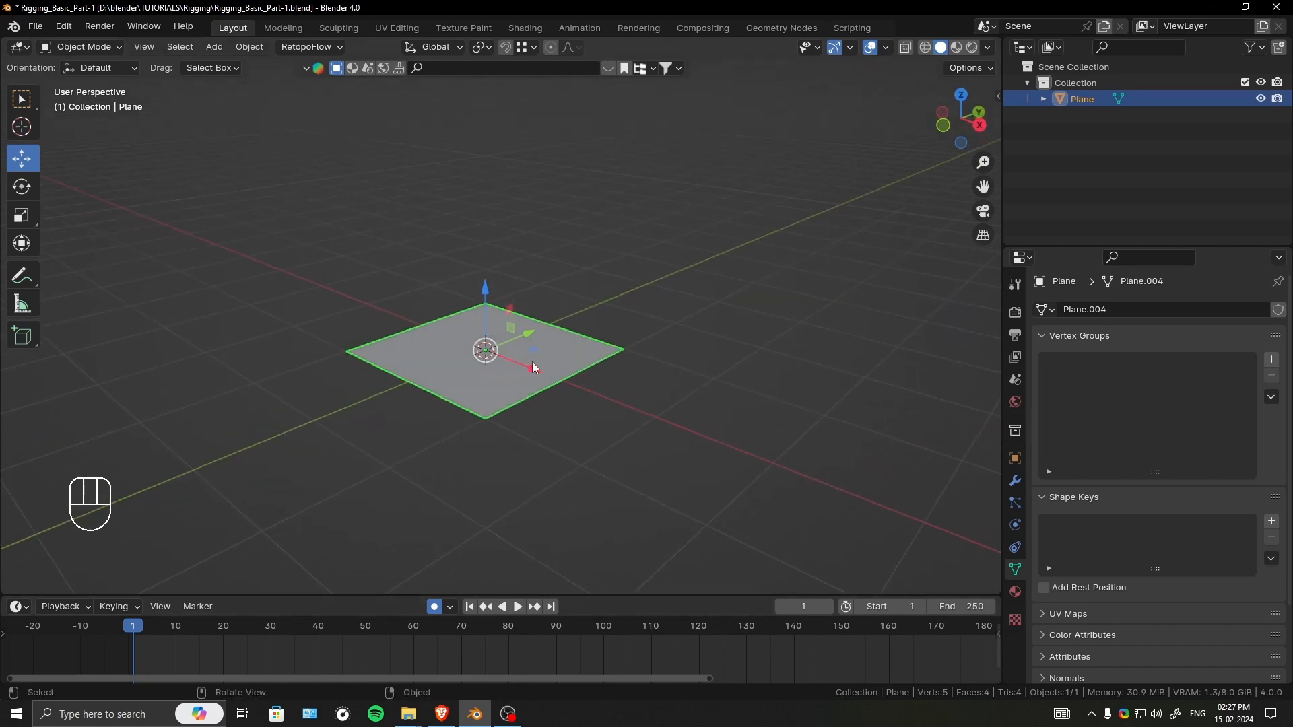
shift+middle_drag(559, 364, 619, 385)
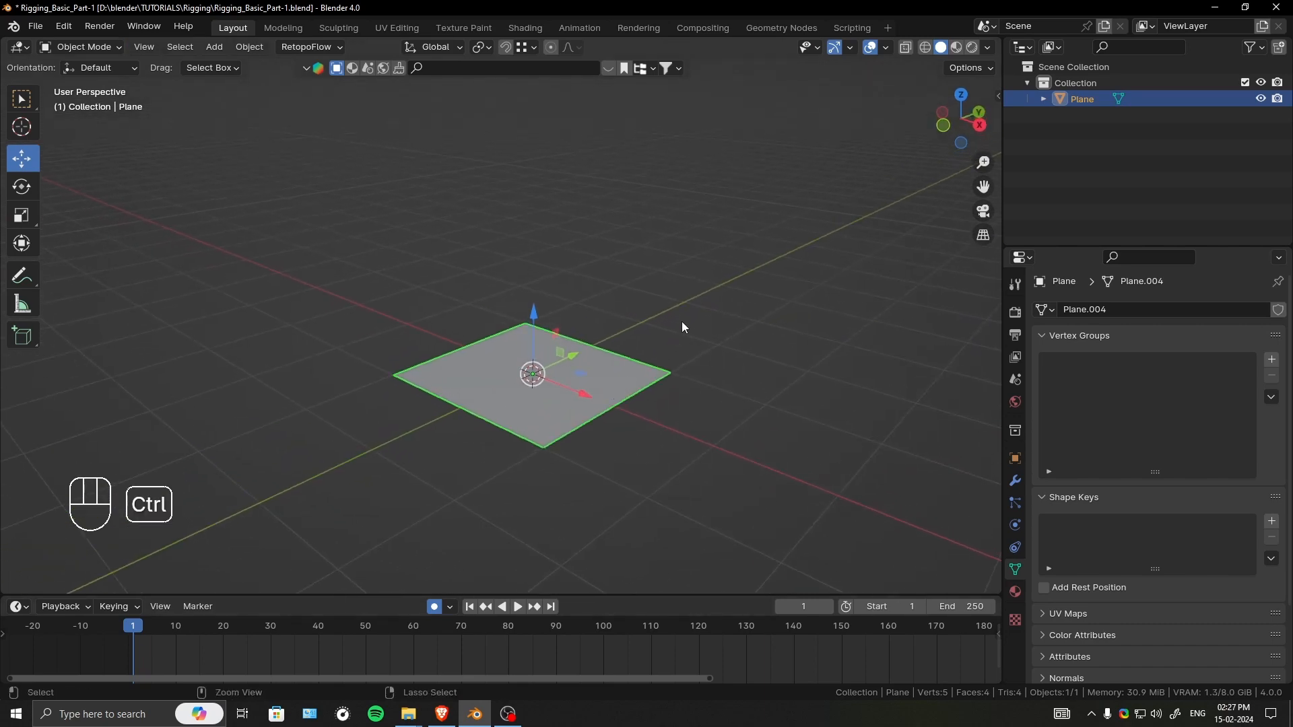
- Save the file and add a single-bone armature at the centre of the plane
key(ctrl+s)
key(shift+a)
mouse_move(621, 294)
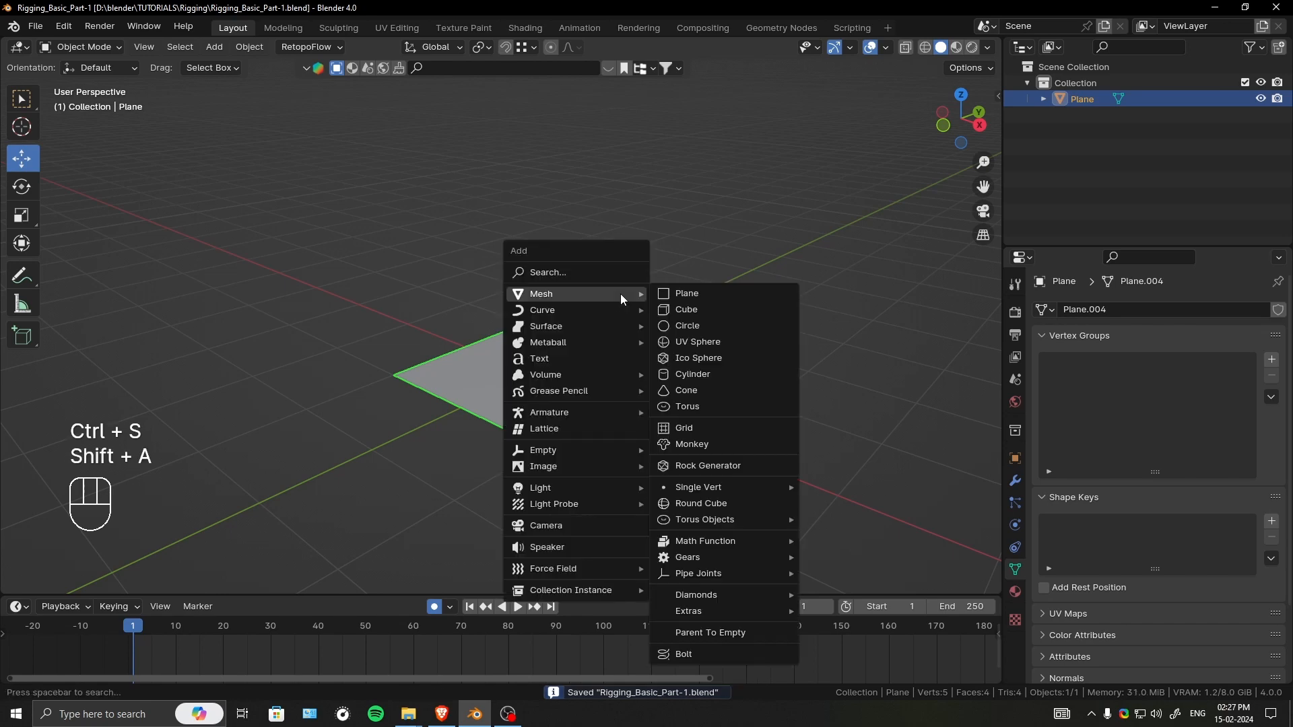
mouse_move(555, 416)
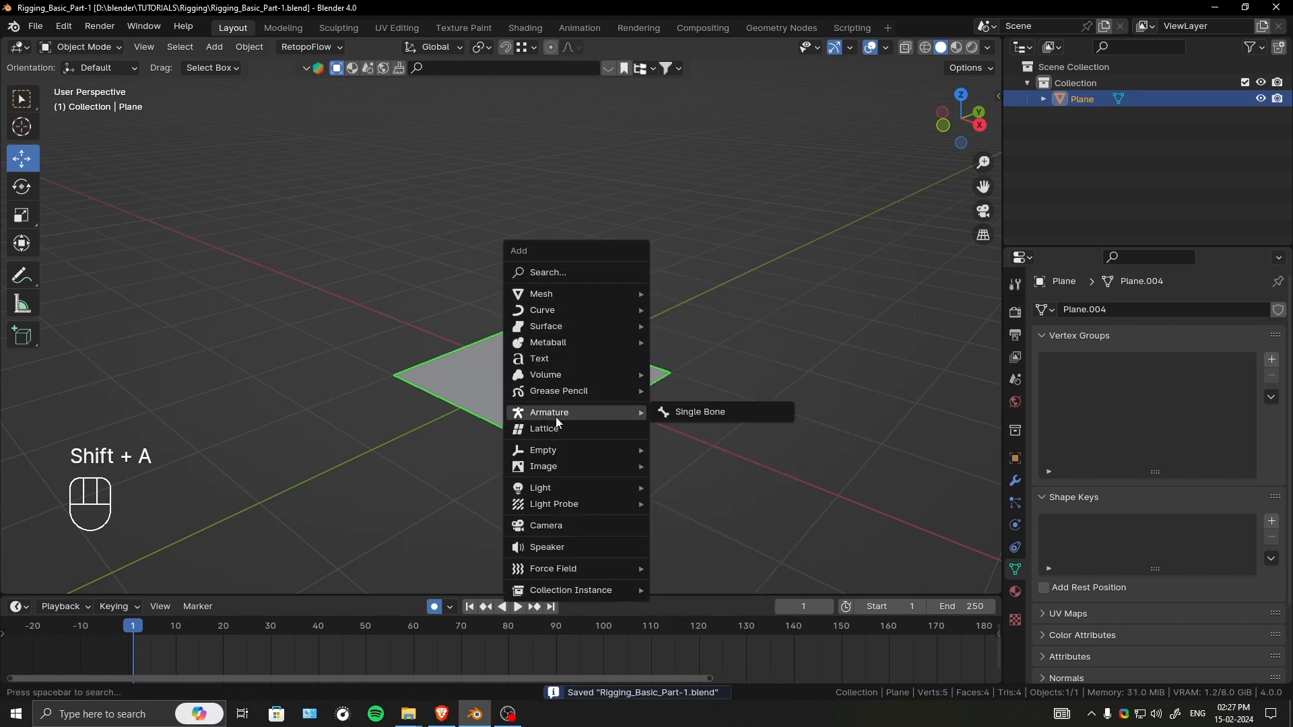
click(699, 412)
shift+middle_drag(699, 414, 483, 289)
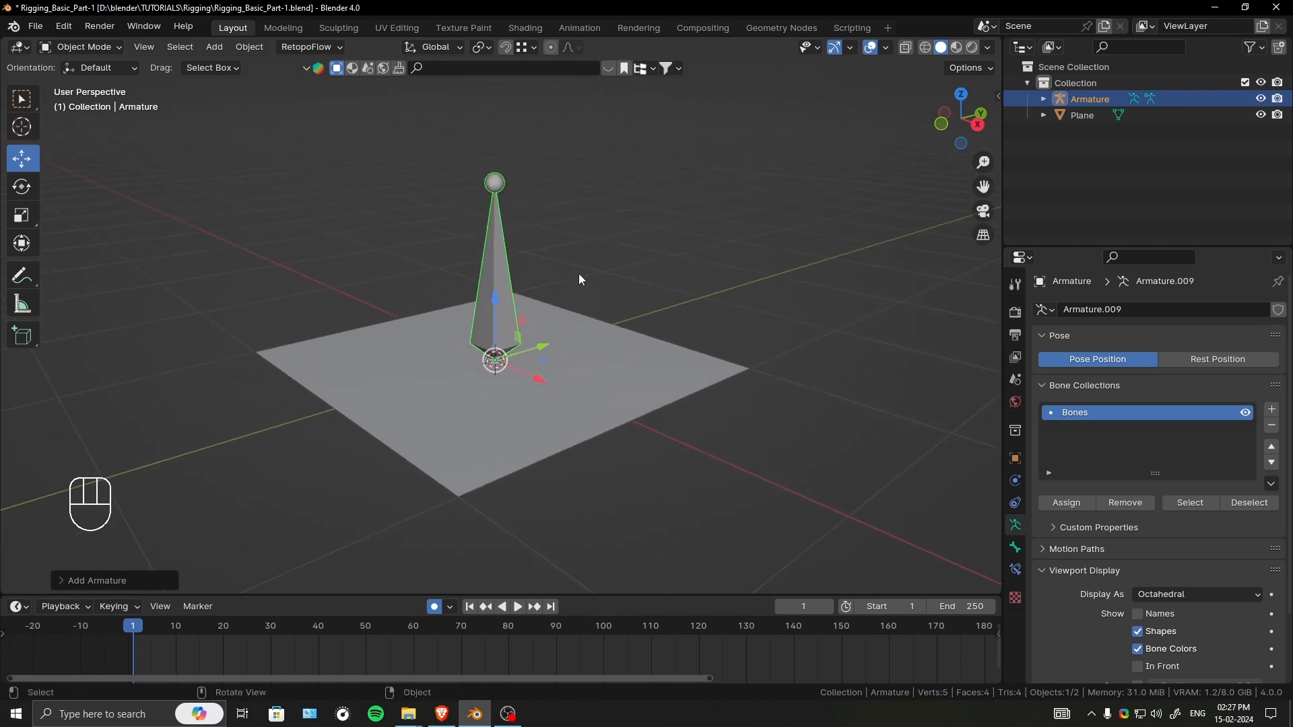
- Put the plane in Edit Mode and select its corner vertices one after another
click(608, 374)
click(506, 322)
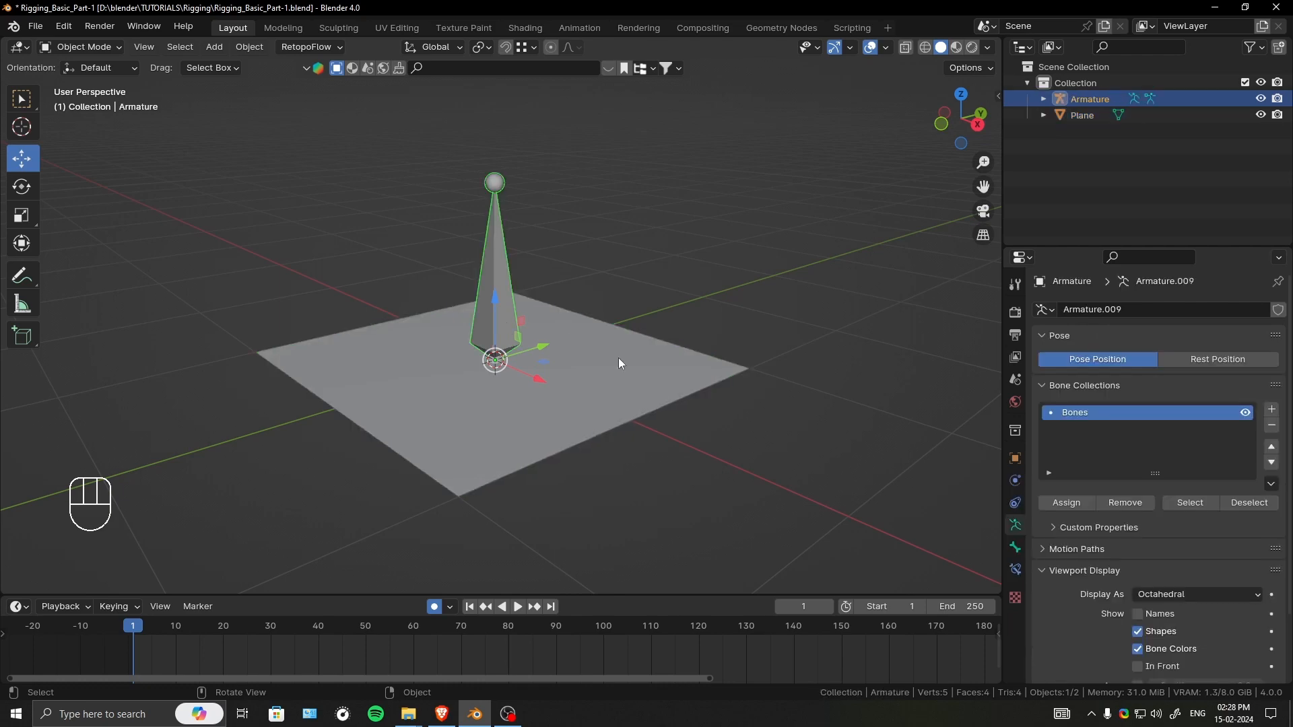
click(621, 358)
key(Tab)
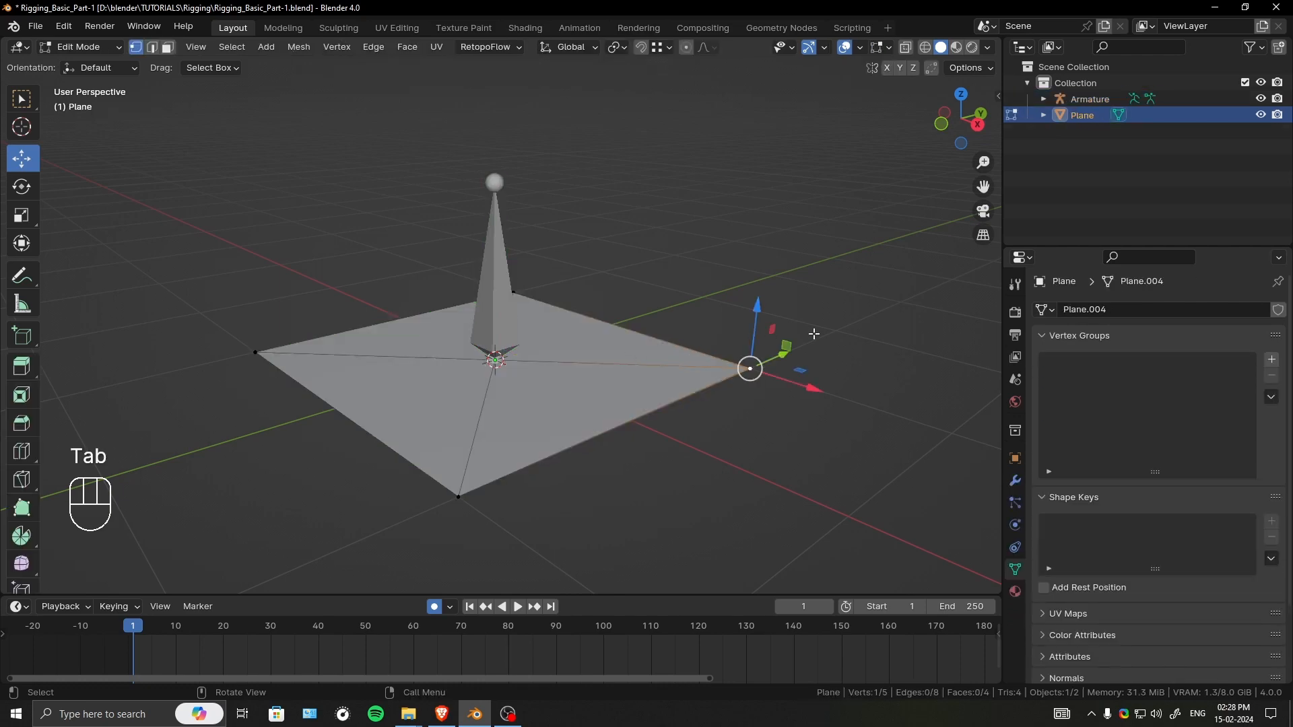
middle_drag(621, 359, 669, 385)
click(629, 231)
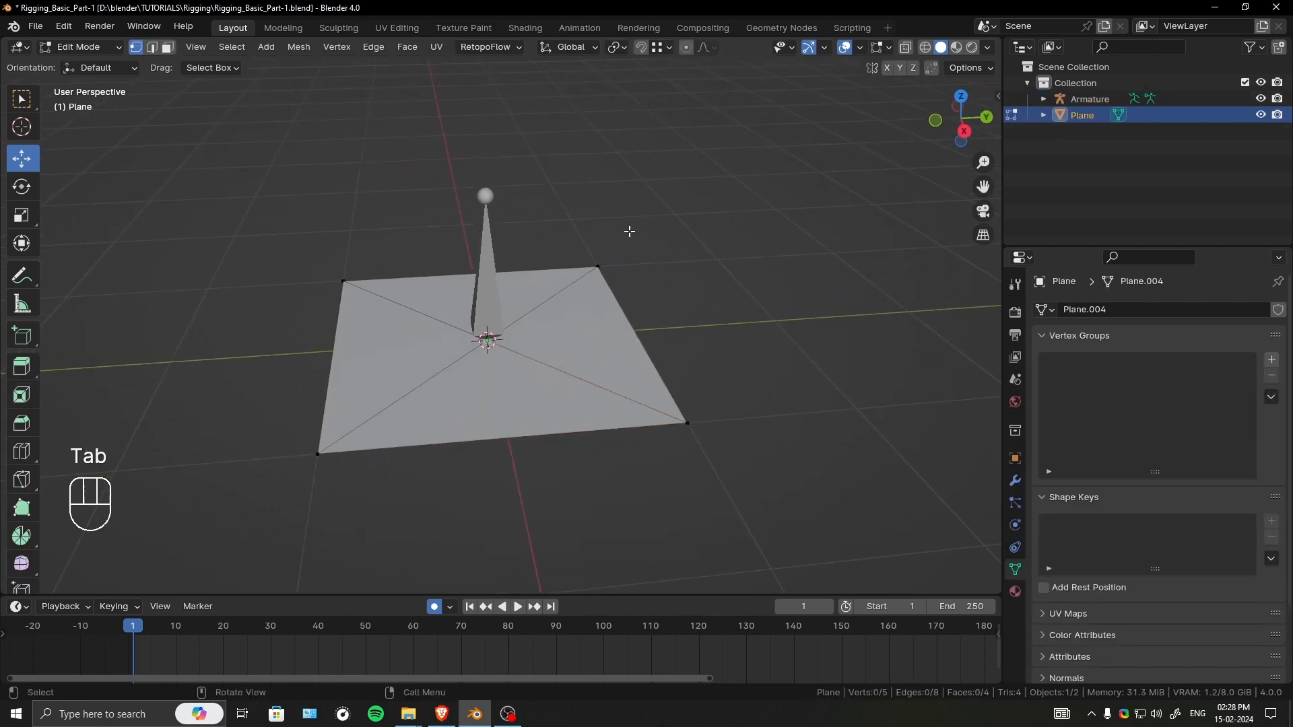
click(340, 280)
click(597, 267)
click(687, 423)
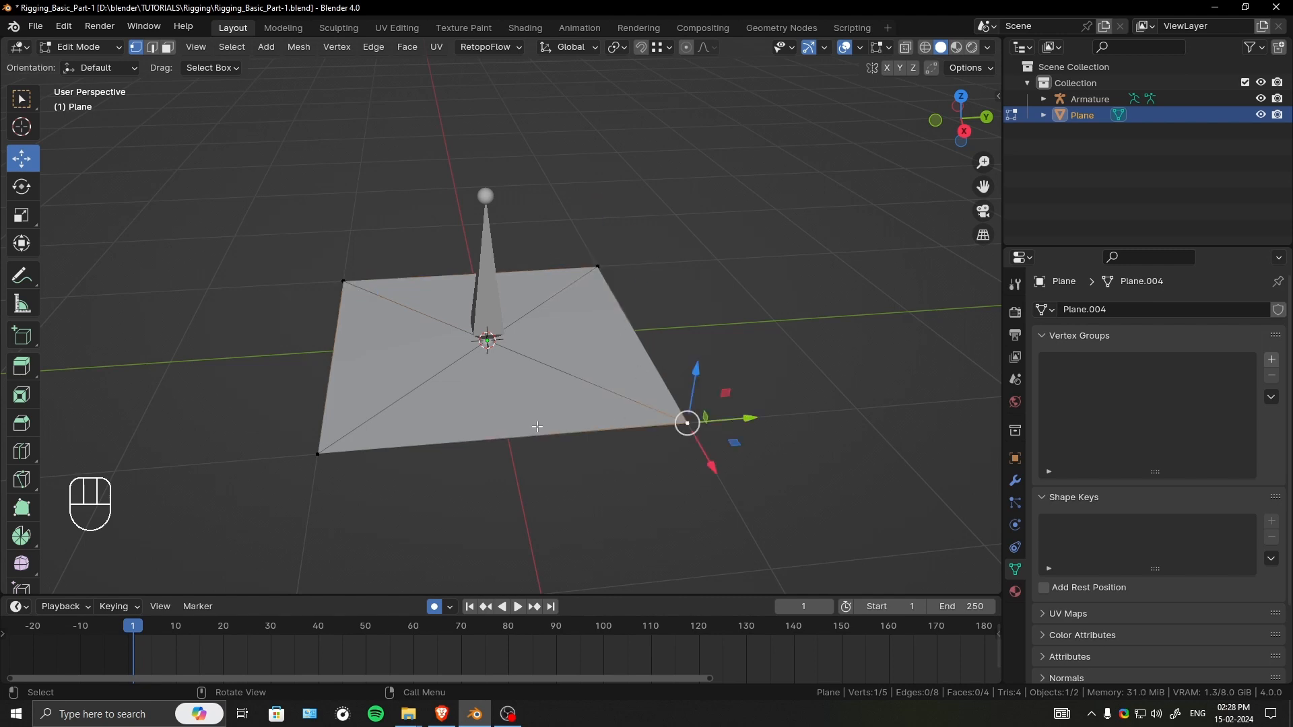
click(319, 455)
- Snap the 3D cursor to the plane's corner vertex on the positive X and positive Y side
middle_drag(548, 361, 609, 337)
click(633, 354)
key(shift+s)
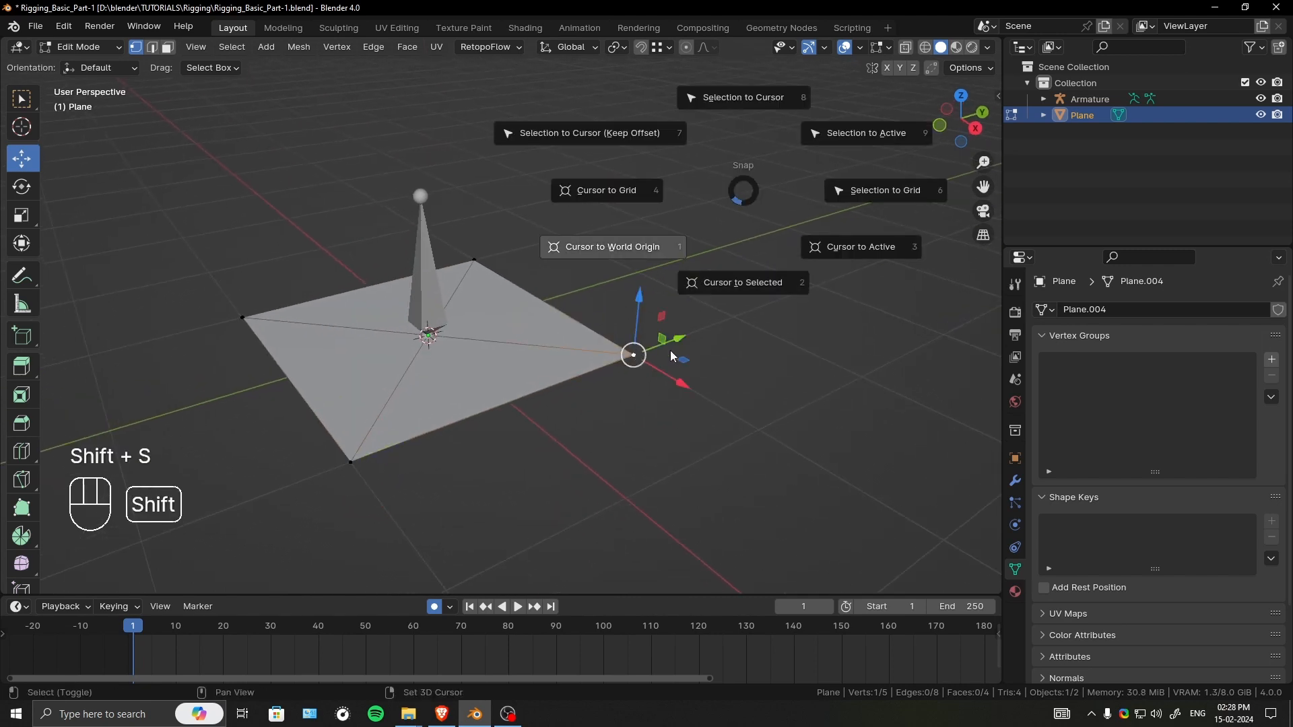
click(729, 342)
shift+middle_drag(624, 323, 675, 357)
- Add a bone inside the existing armature at the plane's positive X, positive Y corner, and return to Object Mode
key(ctrl+Tab)
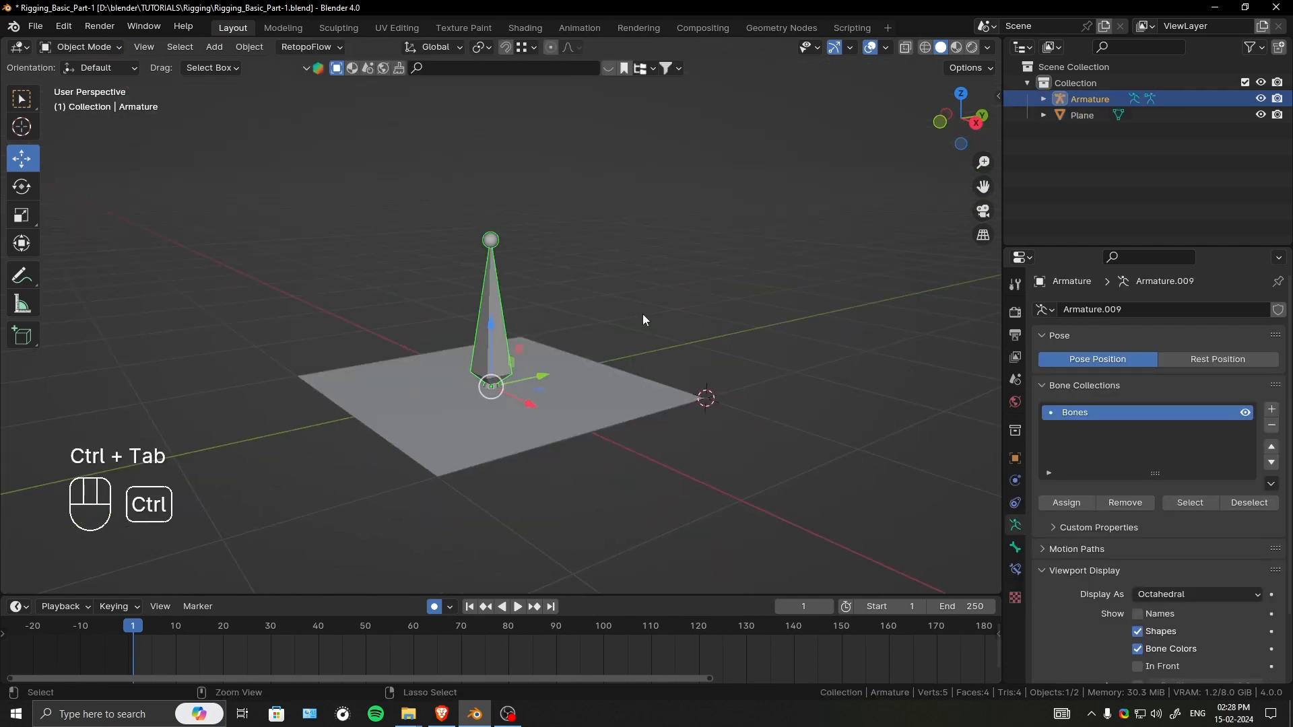
key(Tab)
click(689, 324)
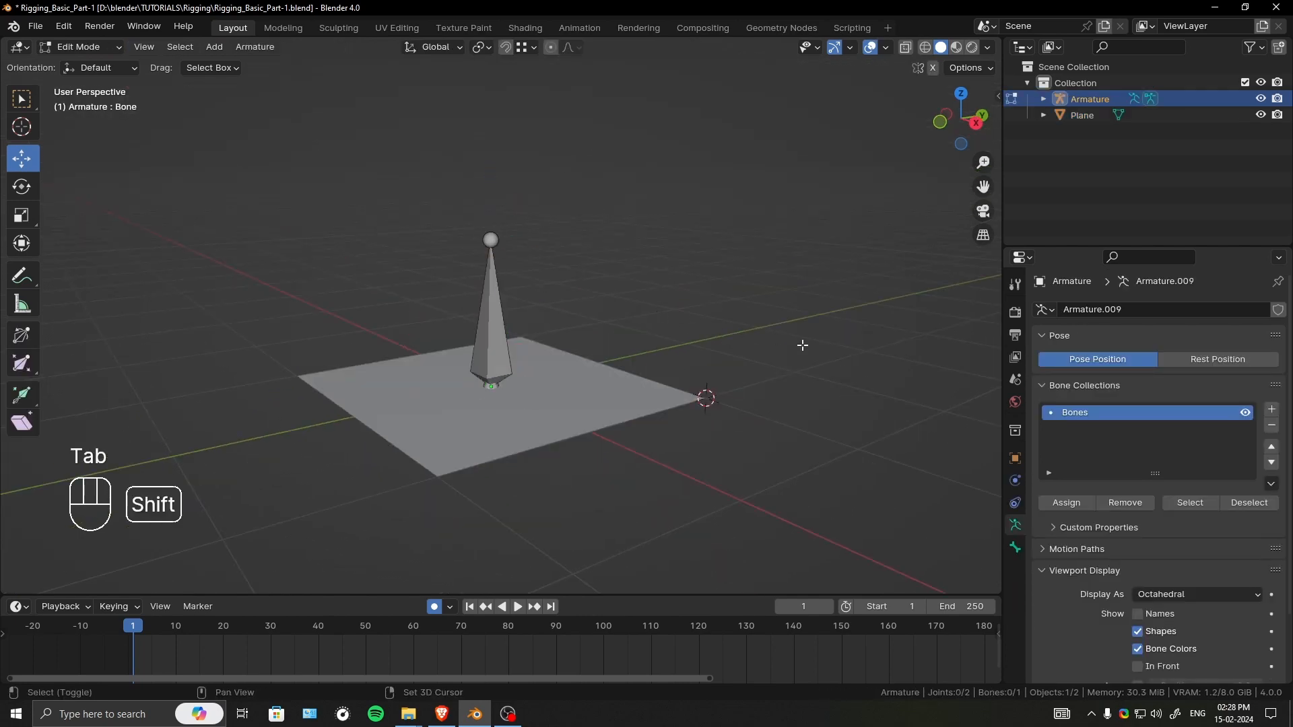
key(shift+a)
middle_drag(802, 346, 476, 390)
middle_drag(653, 434, 589, 390)
key(Tab)
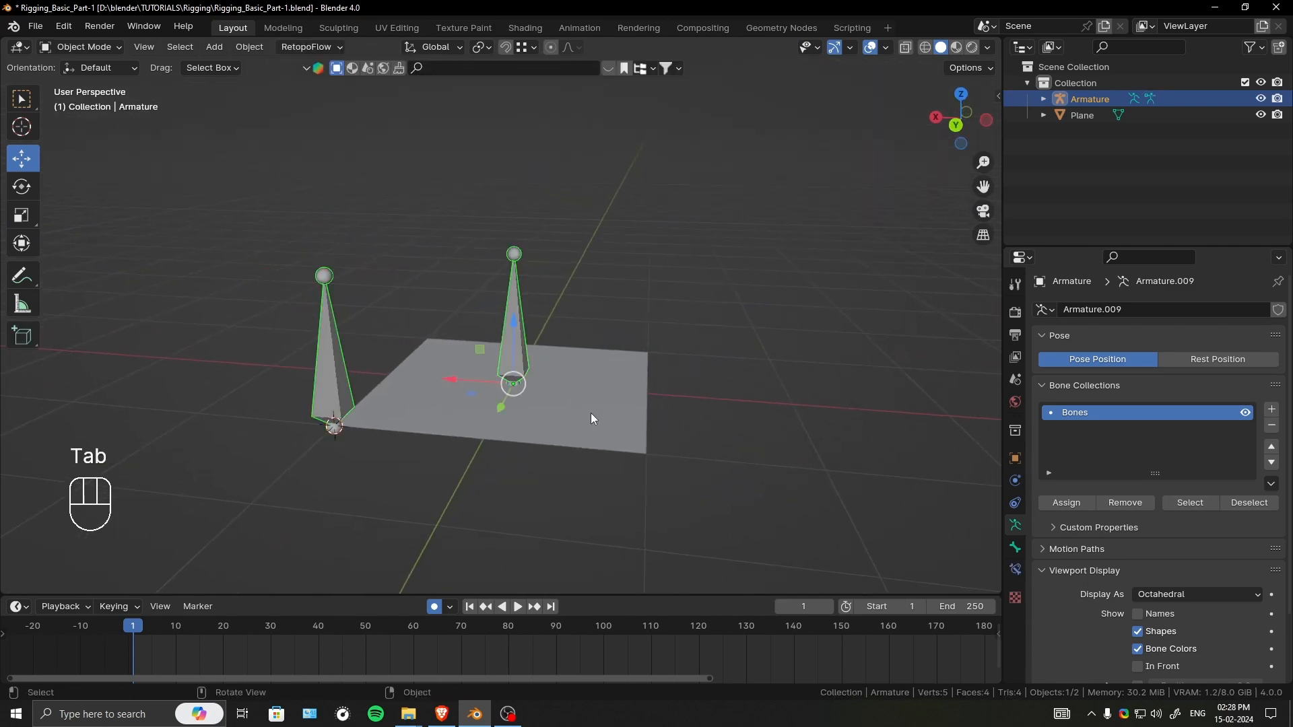
- Snap the 3D cursor to the plane's corner vertex on the negative X and positive Y side, and return to Object Mode
click(640, 393)
key(Tab)
click(647, 454)
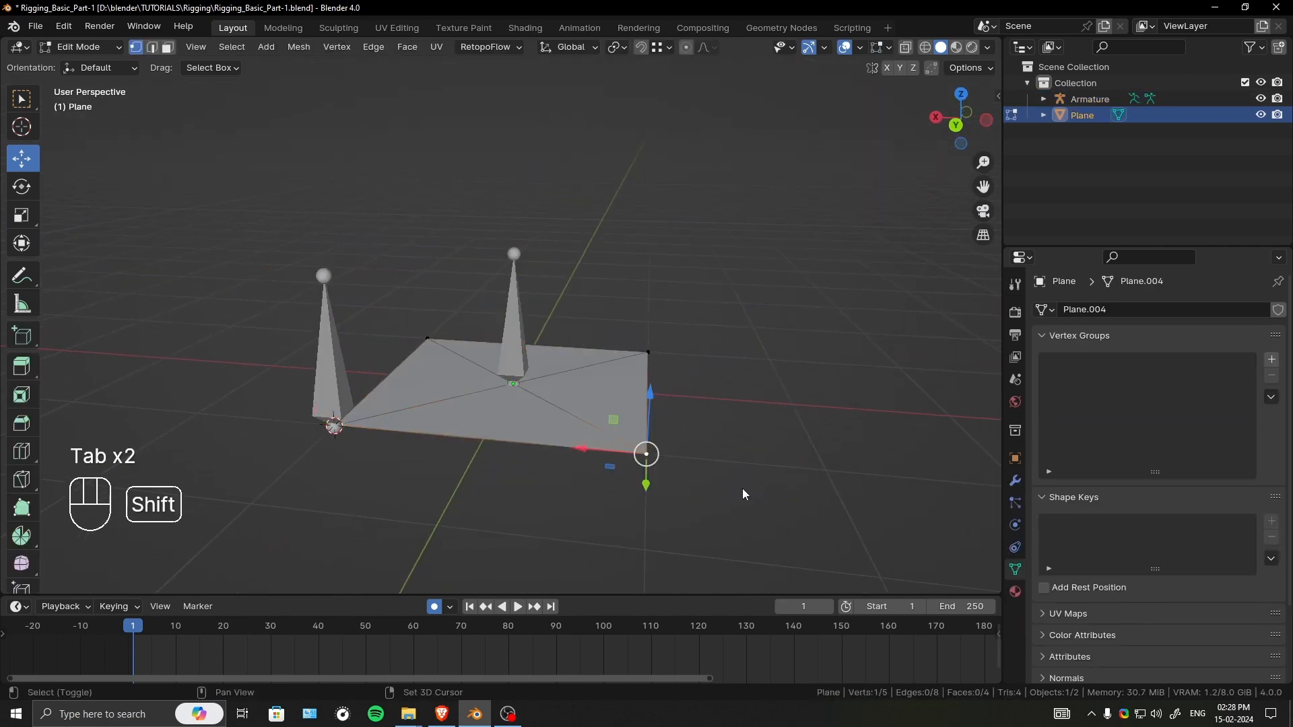
key(shift+s)
key(Tab)
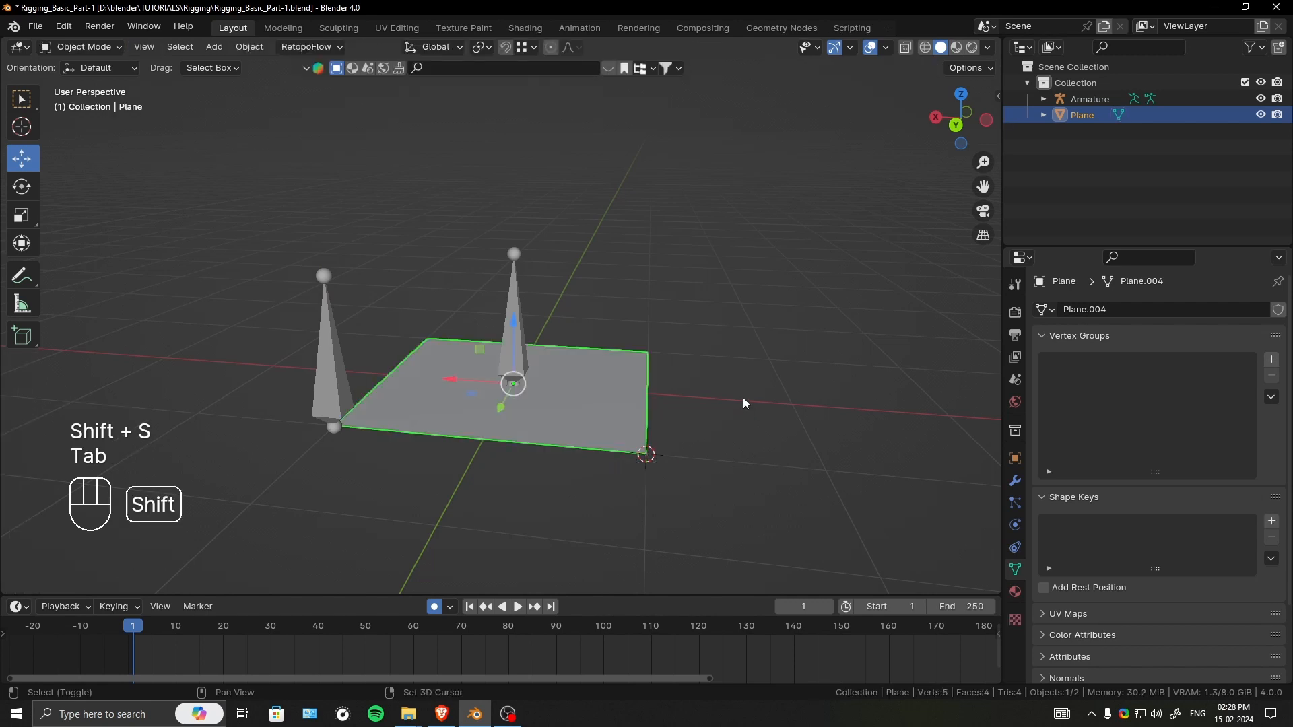
shift+middle_drag(742, 397, 691, 385)
- Add another bone inside the armature at the plane's negative X, positive Y corner, and return to Object Mode
click(470, 321)
key(Tab)
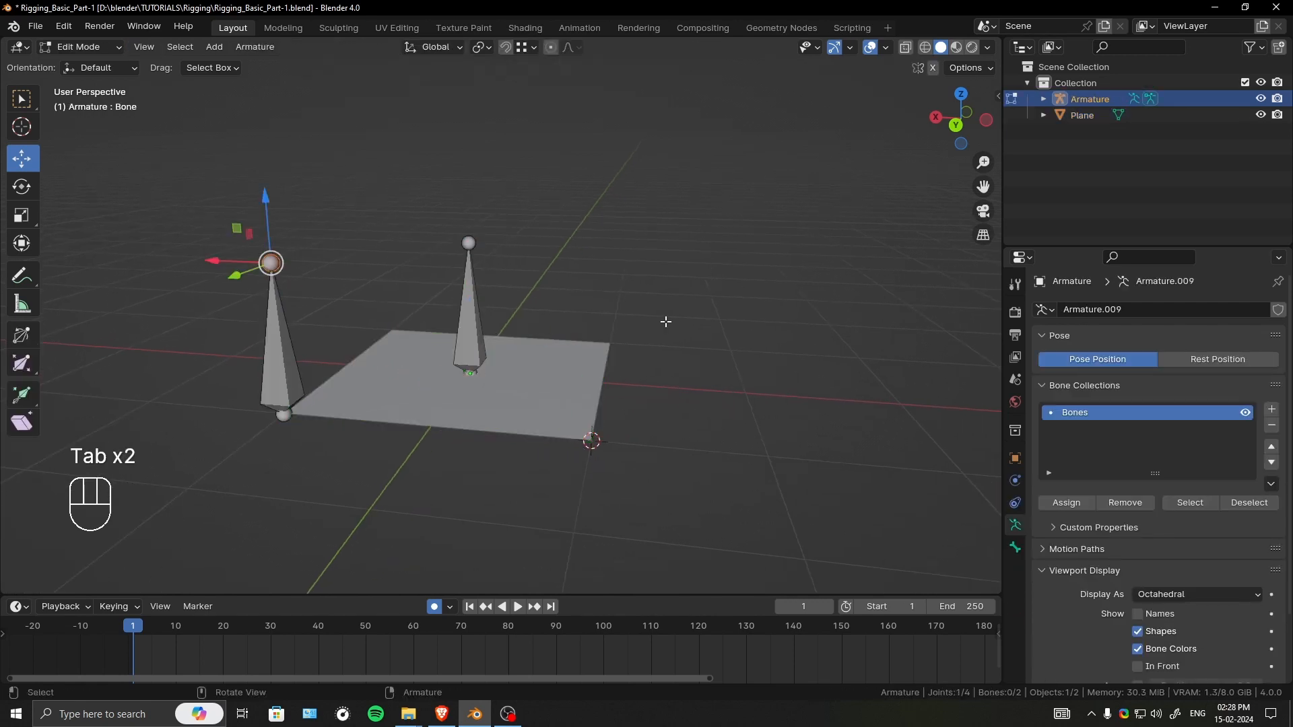
click(686, 325)
key(shift+a)
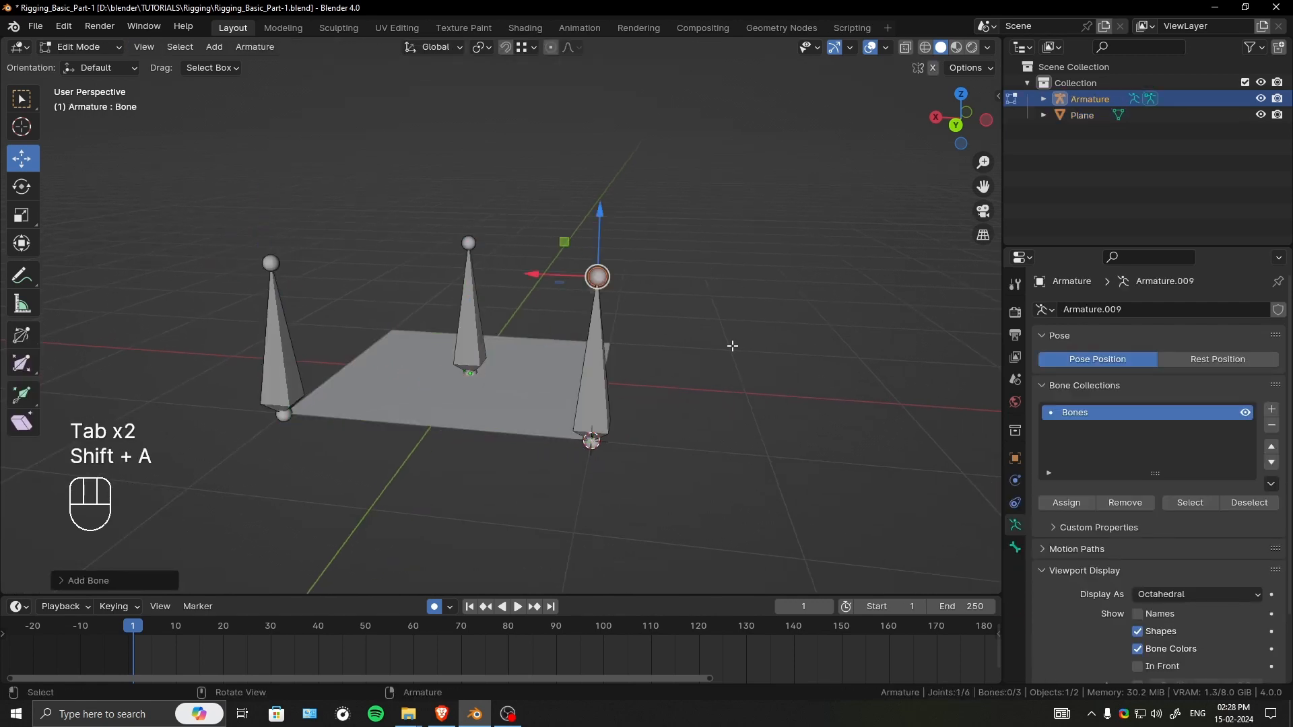
middle_drag(830, 364, 712, 378)
shift+middle_drag(711, 378, 505, 439)
key(Tab)
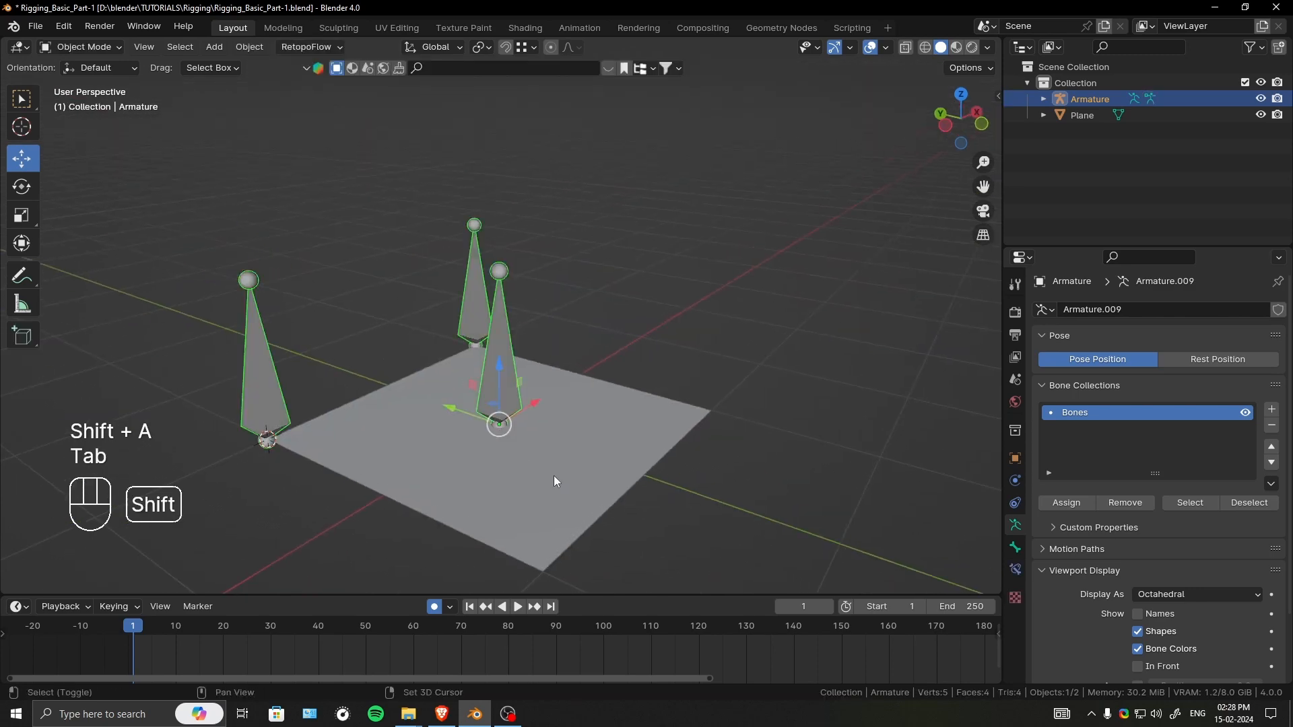
- Snap the 3D cursor to the plane's corner vertex on the negative X and negative Y side
shift+middle_drag(554, 475, 528, 394)
click(528, 399)
key(Tab)
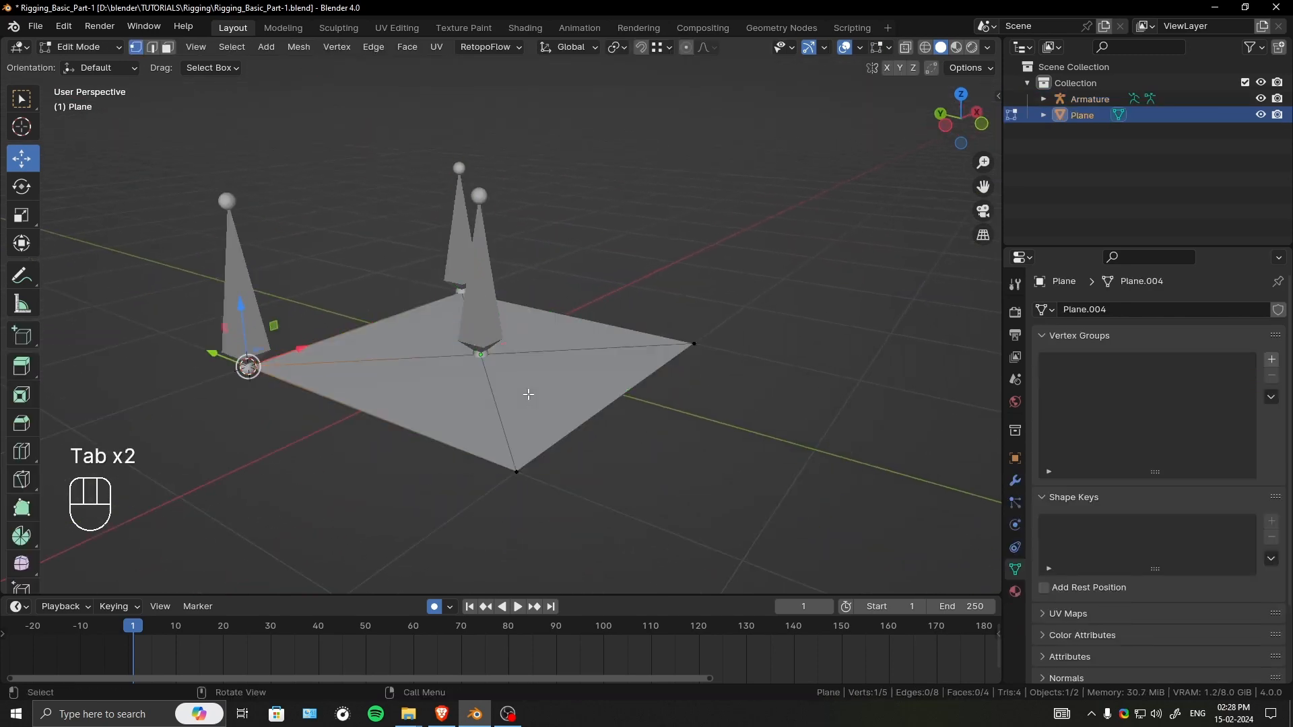
click(517, 474)
key(shift+s)
click(673, 534)
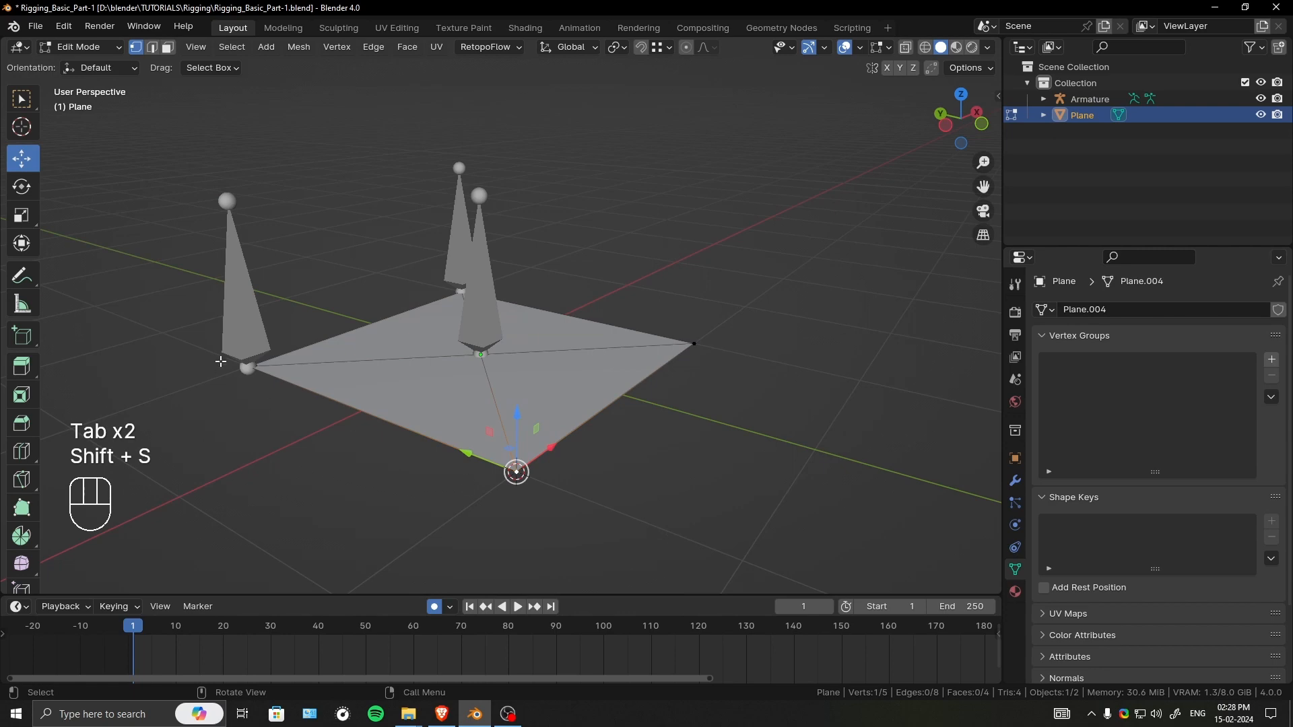
- Add another bone inside the armature at the plane's negative X, negative Y corner, and return to Object Mode
click(245, 366)
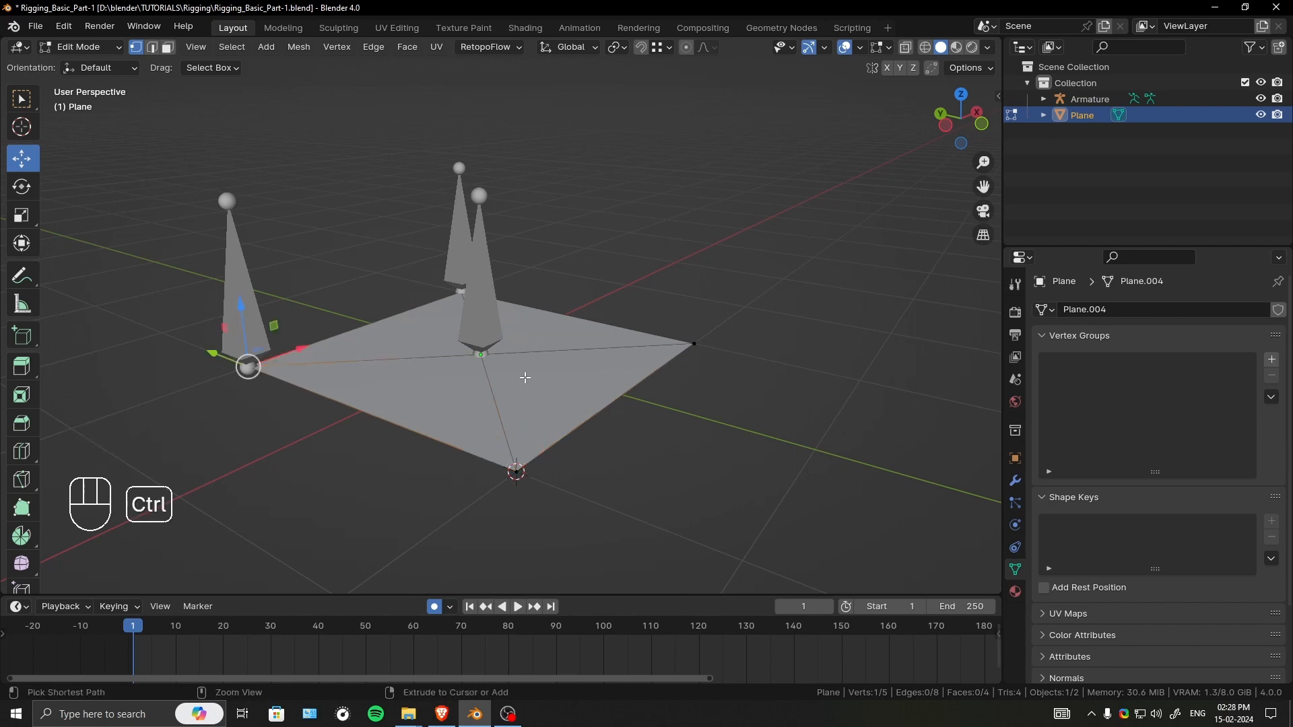
key(ctrl+Tab)
click(418, 370)
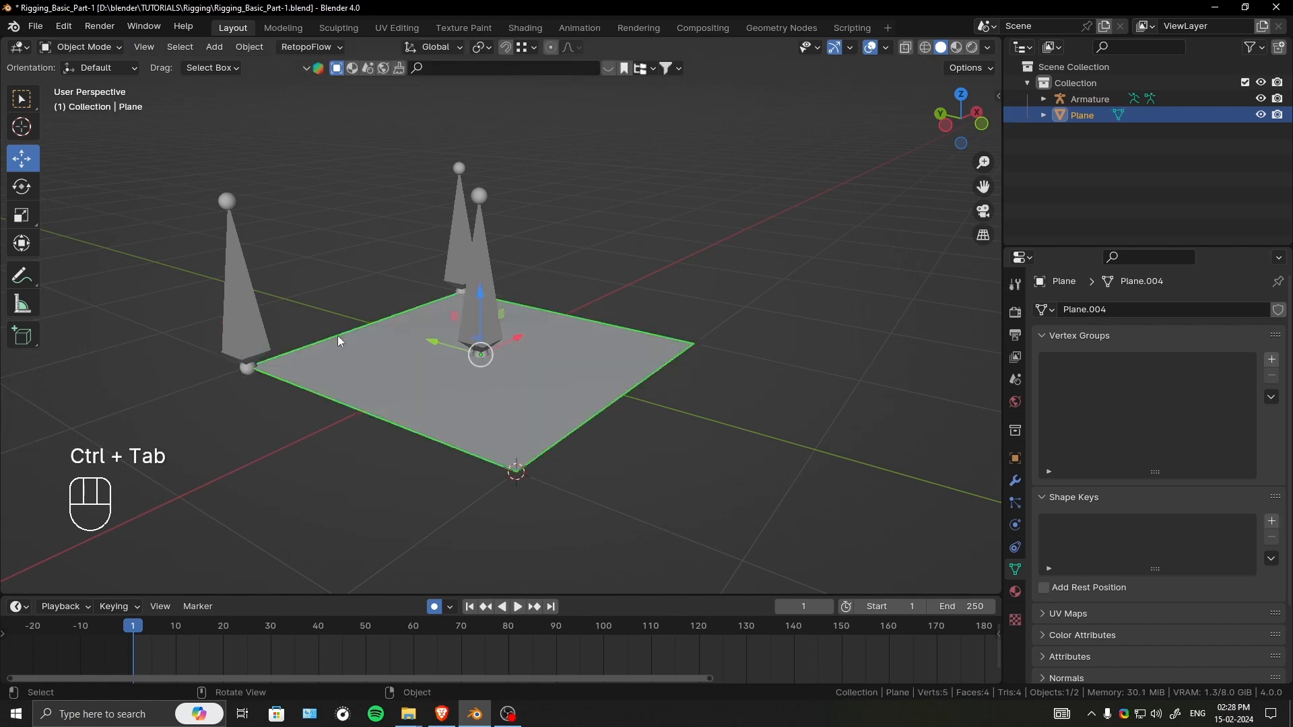
click(239, 322)
key(Tab)
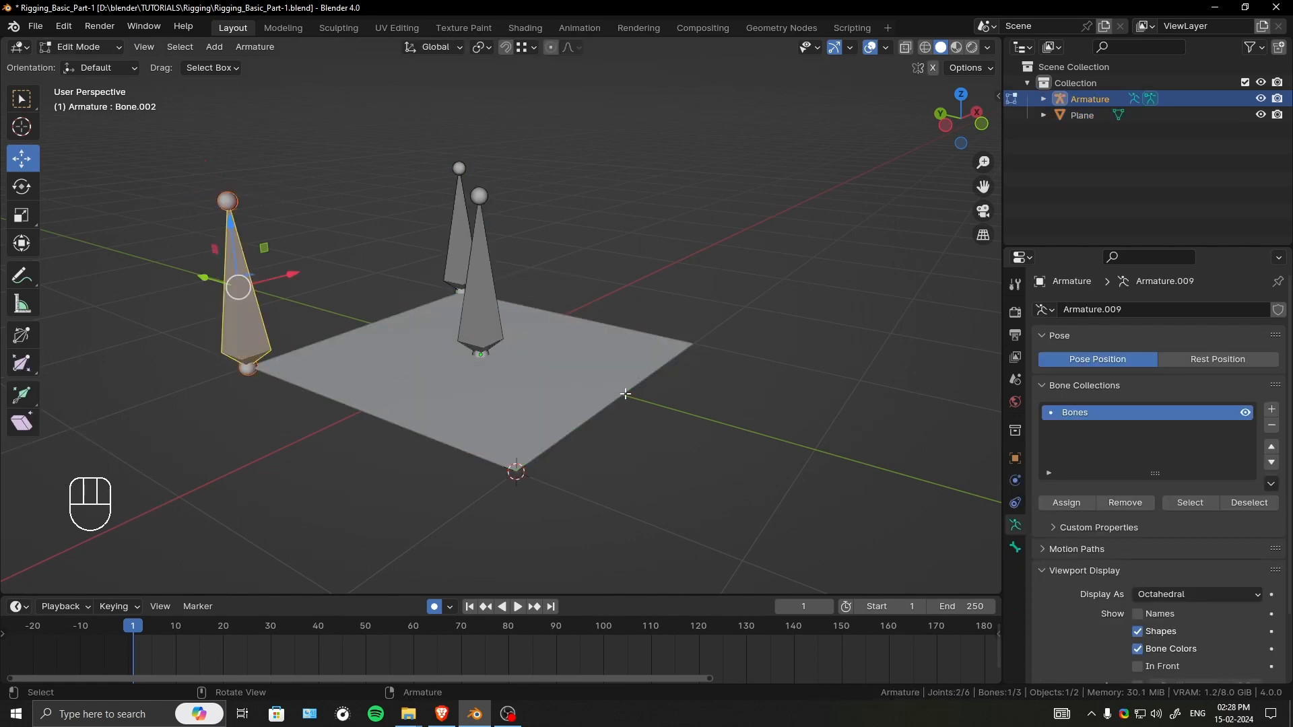
click(837, 407)
key(shift+a)
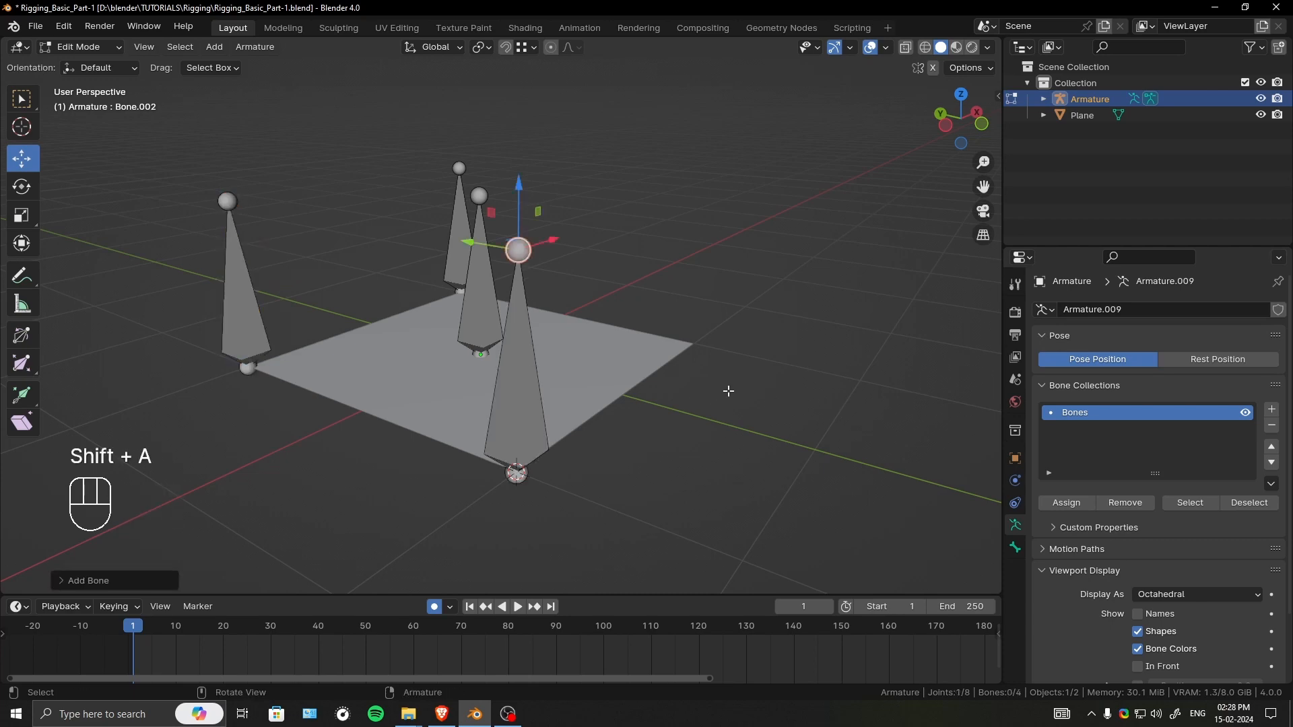
middle_drag(728, 391, 650, 399)
shift+middle_drag(650, 398, 553, 386)
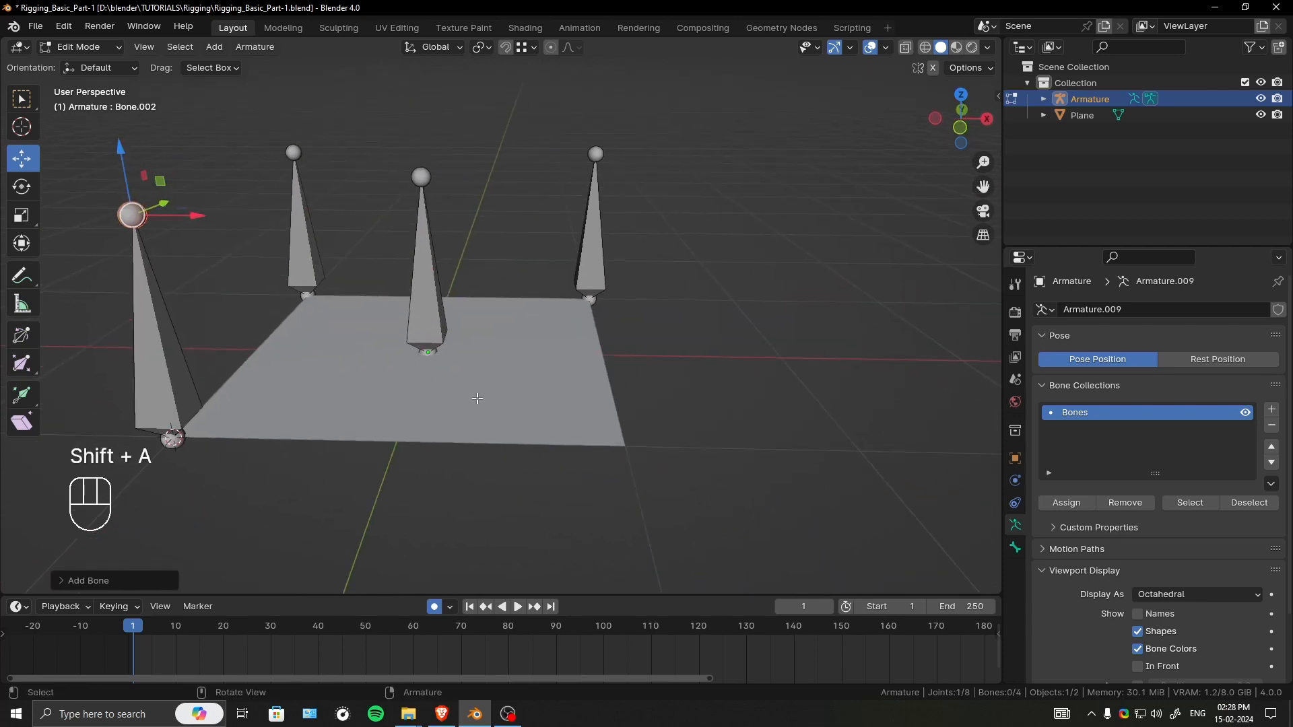
shift+middle_drag(505, 302, 649, 463)
middle_drag(650, 463, 544, 364)
key(ctrl+Tab)
click(548, 409)
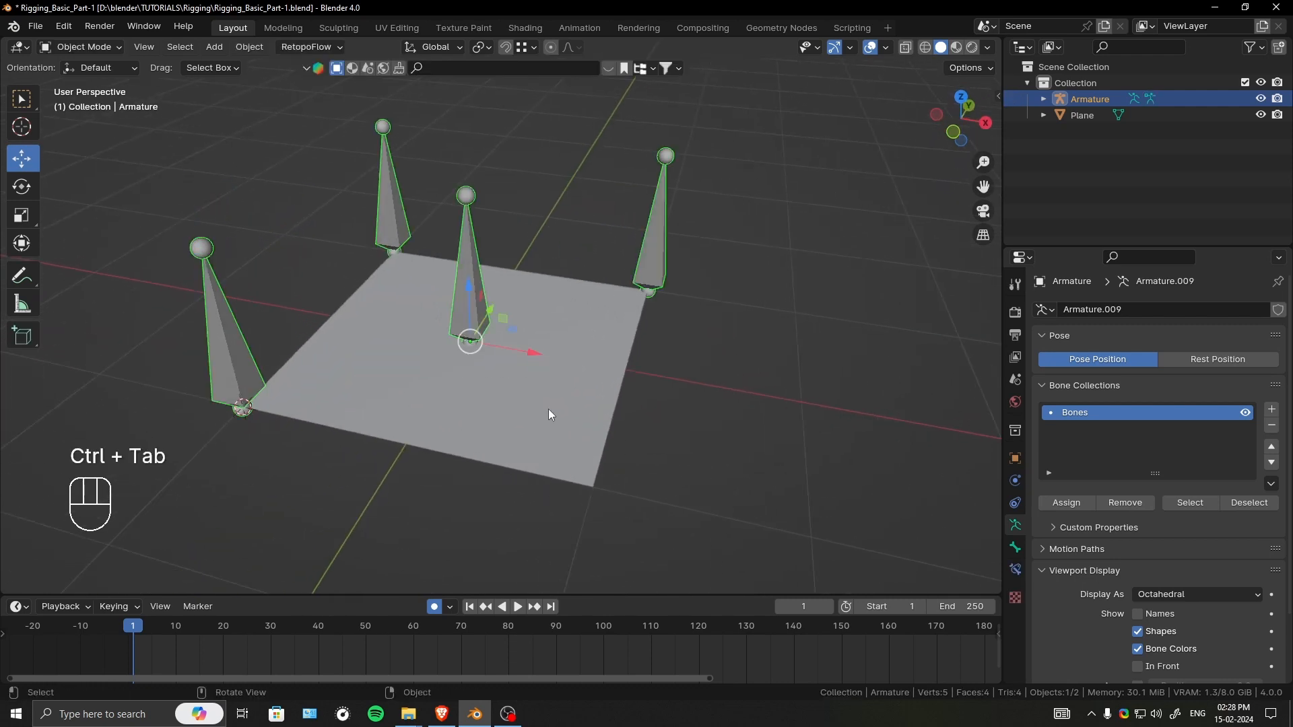
- Snap the 3D cursor to the plane's corner vertex on the positive X and negative Y side, and return to Object Mode
click(585, 431)
key(Tab)
click(597, 486)
key(shift+s)
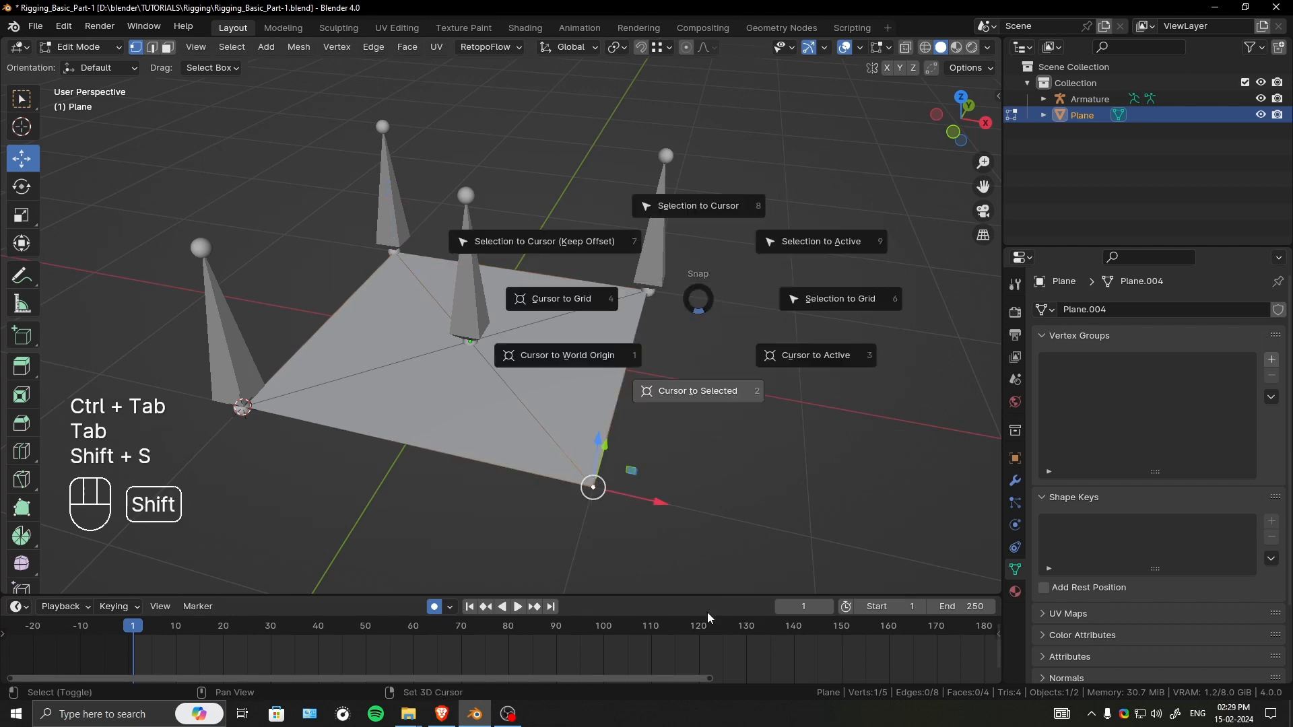
click(692, 389)
middle_drag(692, 389, 577, 423)
key(ctrl+Tab)
click(532, 410)
ctrl+scroll(606, 396, up, 2)
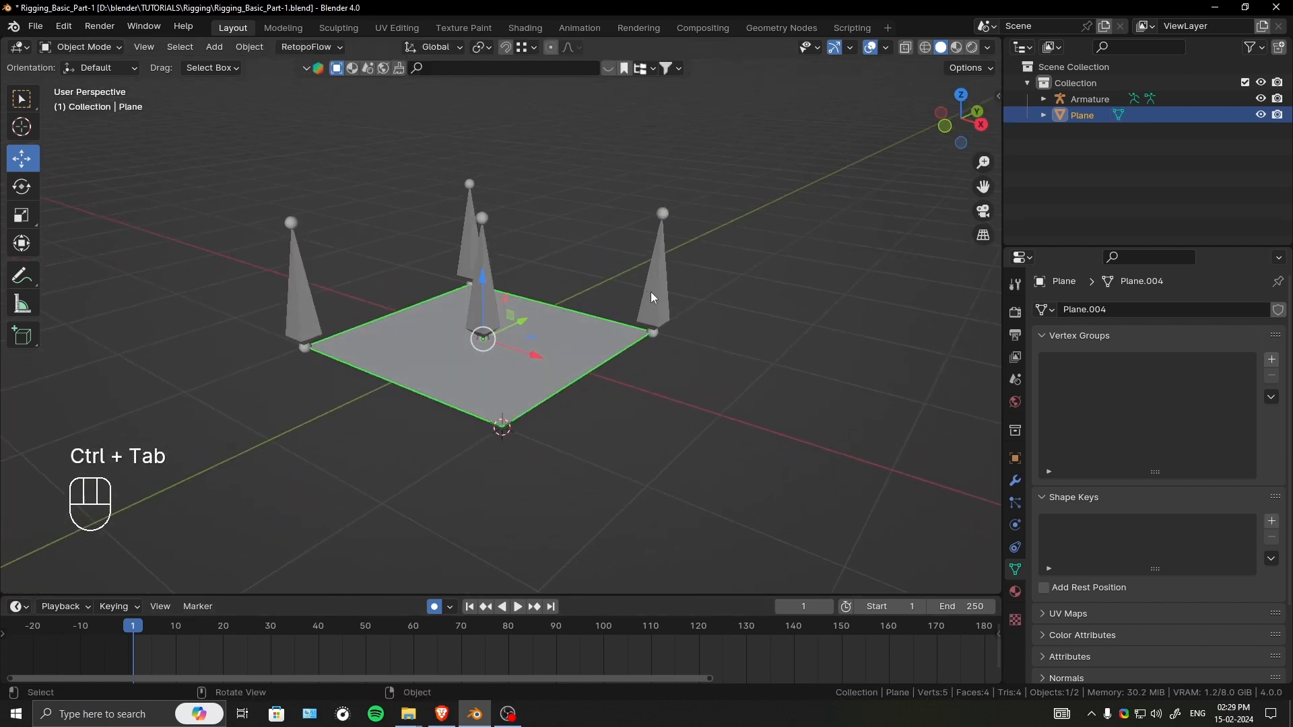
- Duplicate the negative X, negative Y corner bone inside the armature and snap the copy to the 3D cursor with Keep Offset
key(Tab)
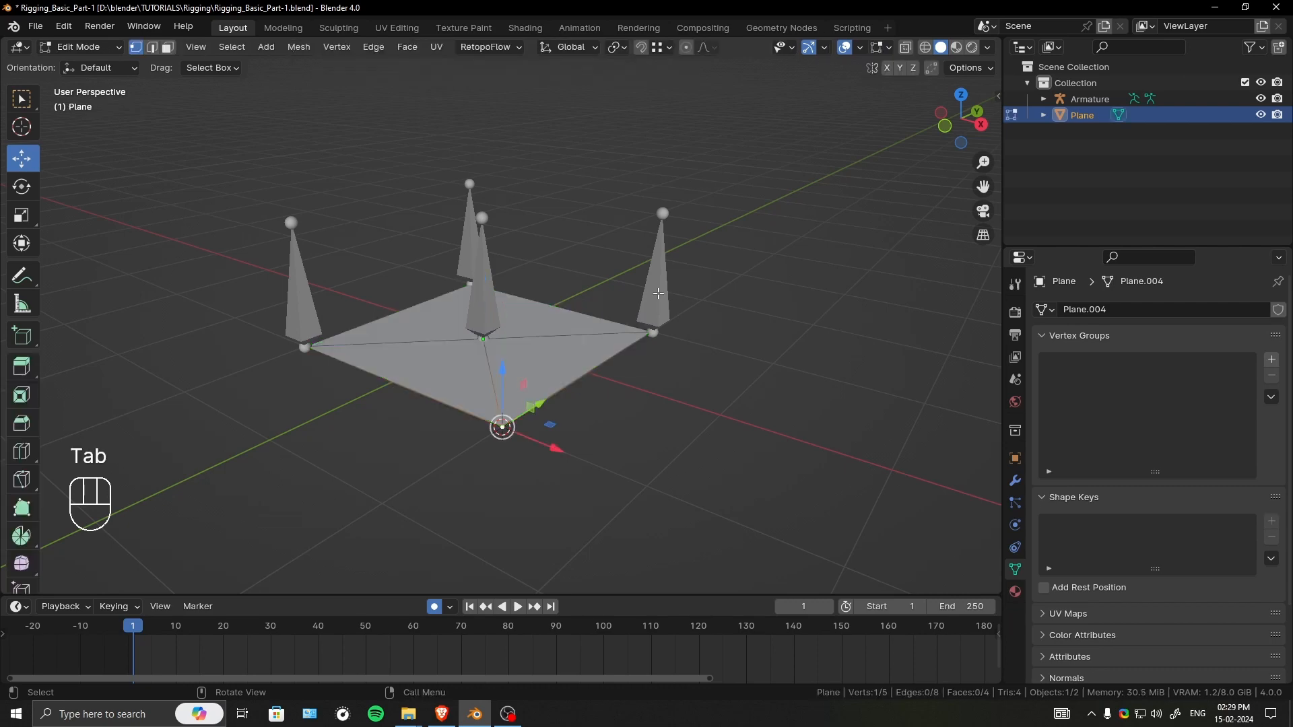
key(Tab)
click(657, 293)
key(Tab)
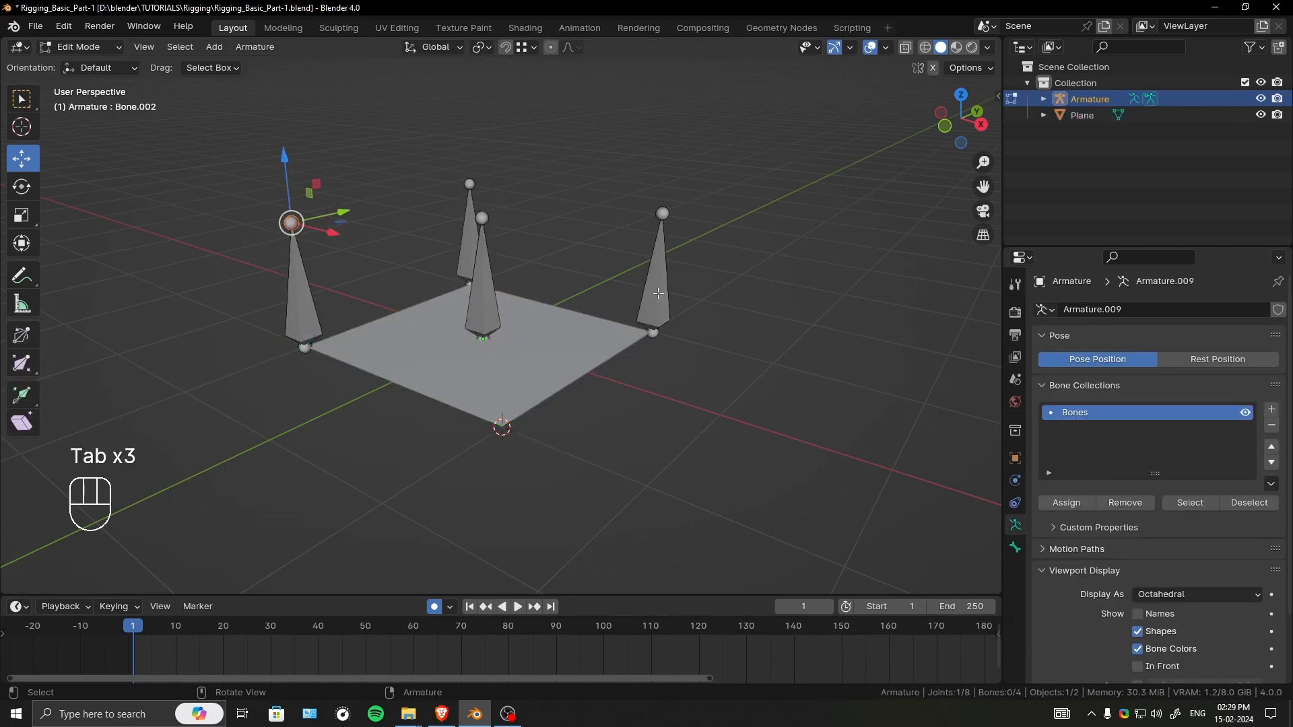
click(281, 317)
key(shift+d)
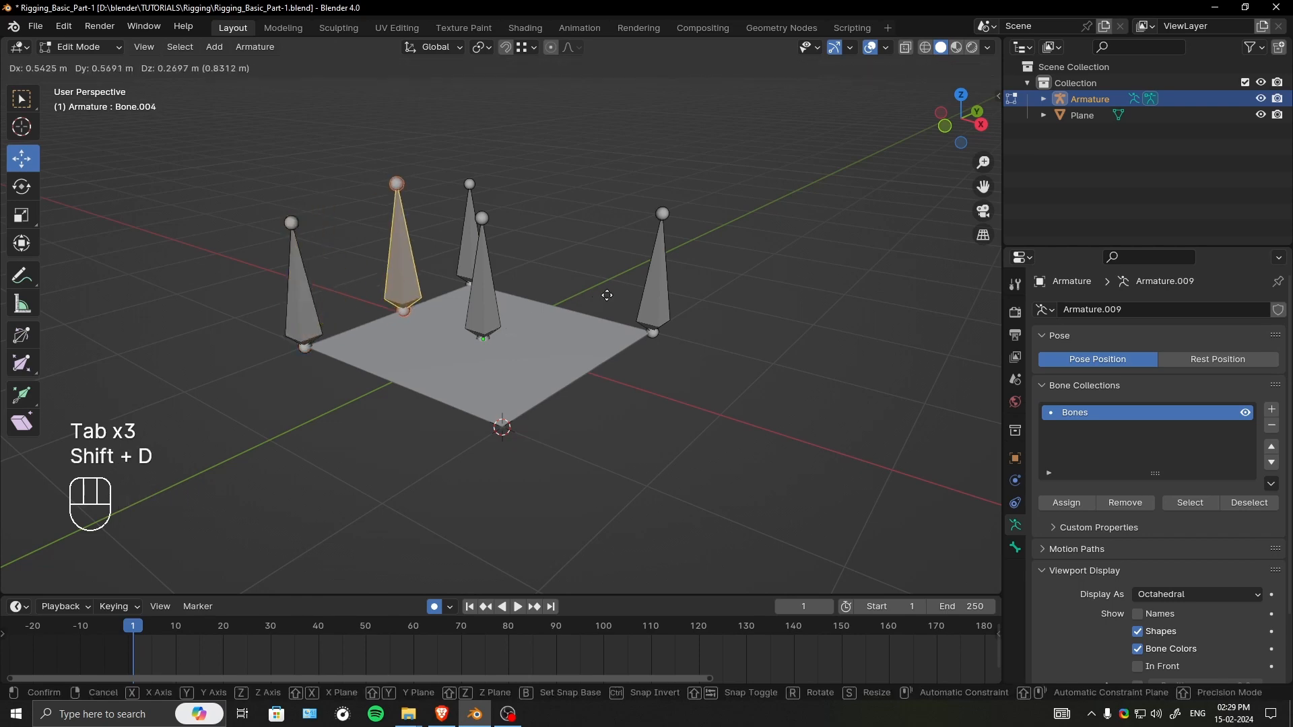
click(623, 301)
key(shift+s)
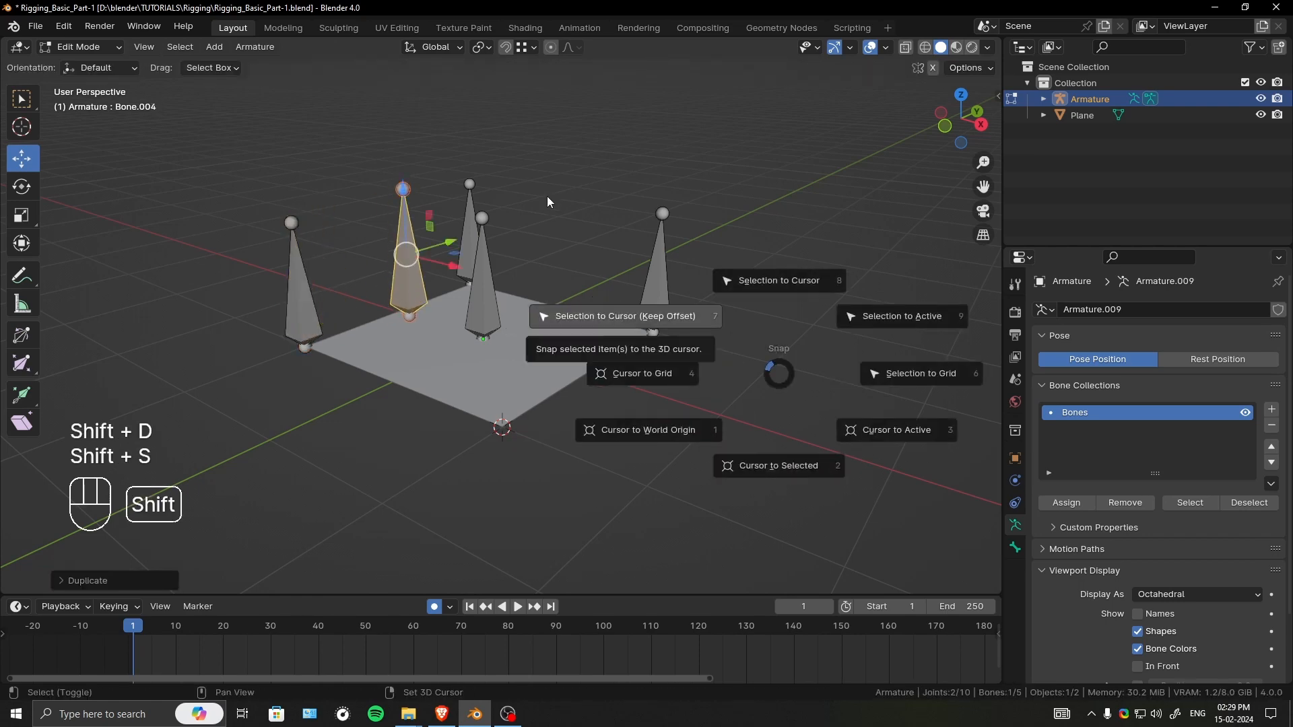
click(547, 196)
- Snap the duplicated bone's base joint to the 3D cursor and raise its tip joint along Z to 1 m
middle_drag(547, 196, 470, 412)
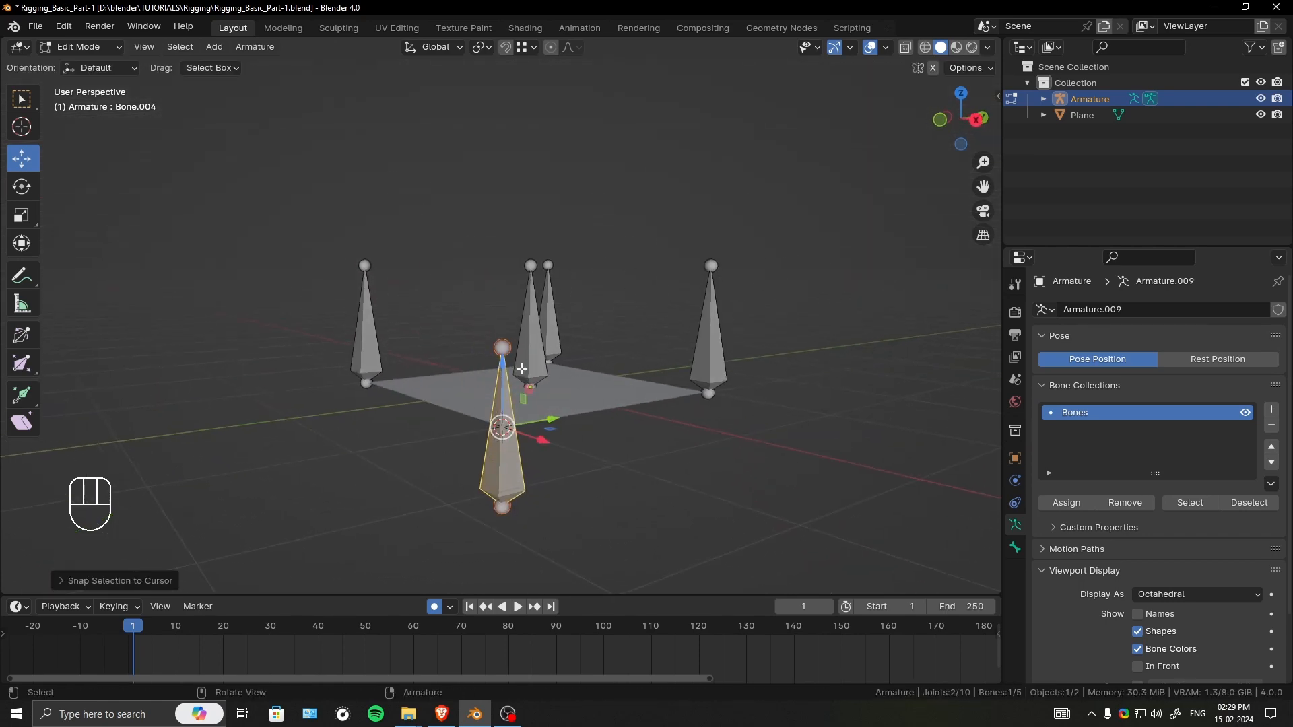
middle_drag(522, 369, 543, 429)
click(511, 515)
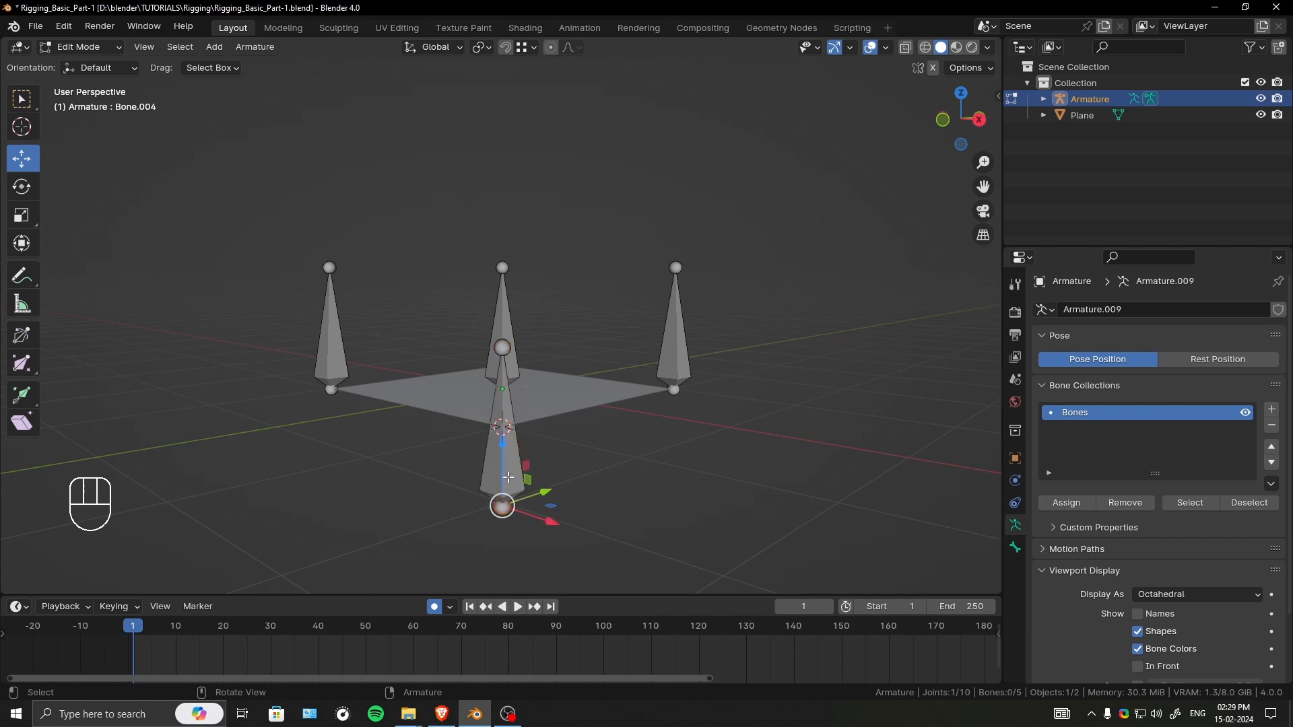
key(shift+s)
click(499, 348)
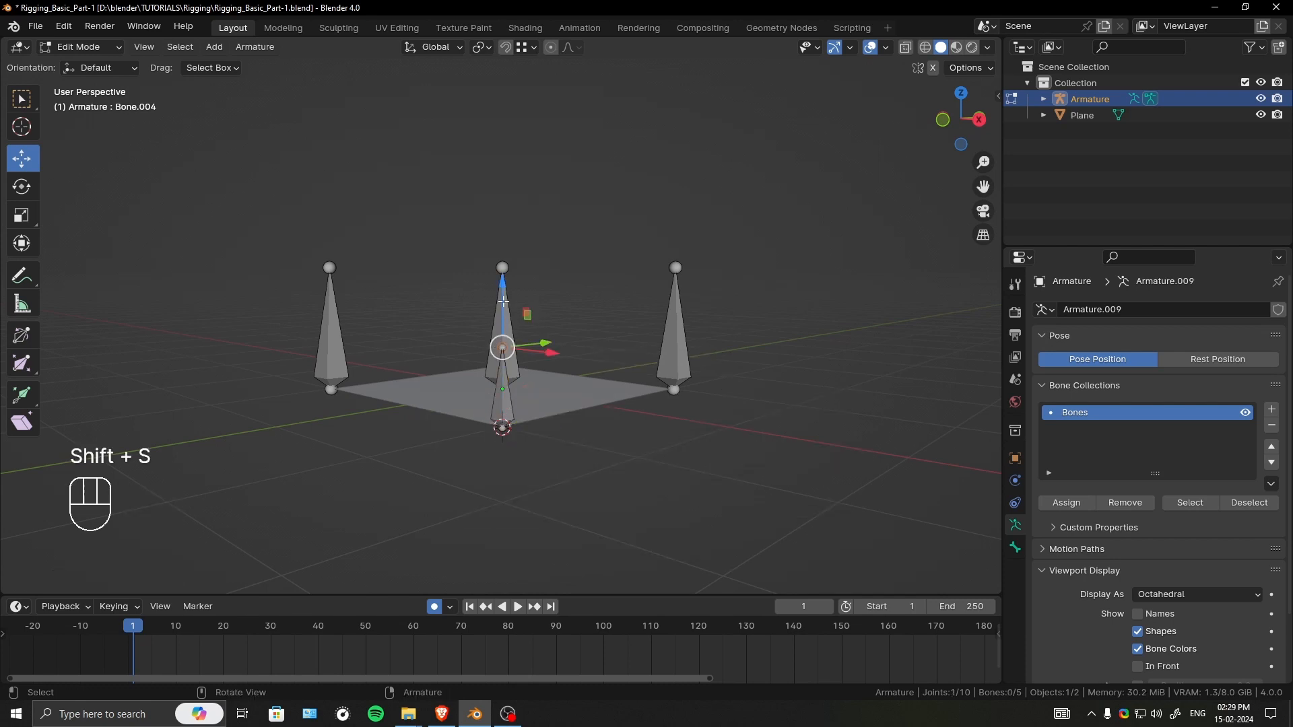
ctrl+drag(503, 302, 503, 220)
middle_drag(636, 287, 397, 357)
drag(294, 295, 494, 317)
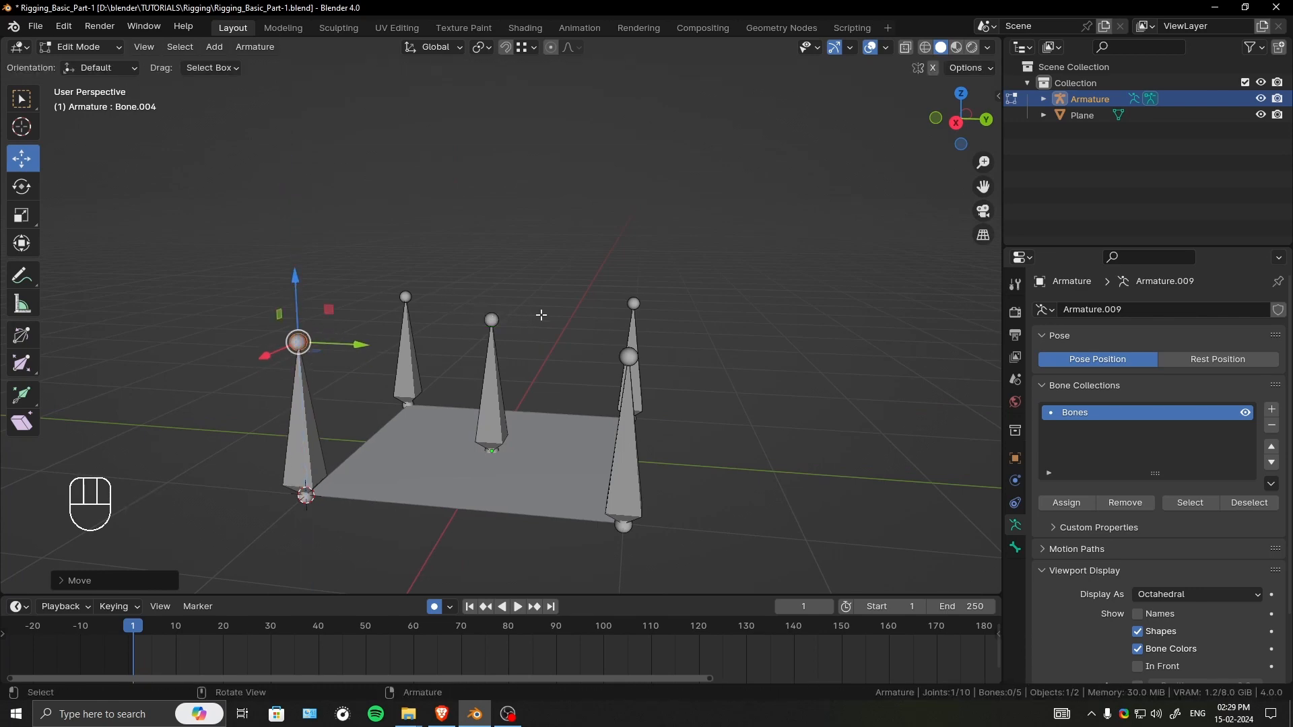
- Check the placement of the new corner bone, return to Object Mode and save the file
ctrl+middle_drag(541, 315, 538, 384)
middle_drag(519, 289, 677, 399)
shift+middle_drag(390, 466, 484, 473)
ctrl+middle_drag(484, 473, 483, 411)
middle_drag(483, 411, 486, 356)
click(465, 450)
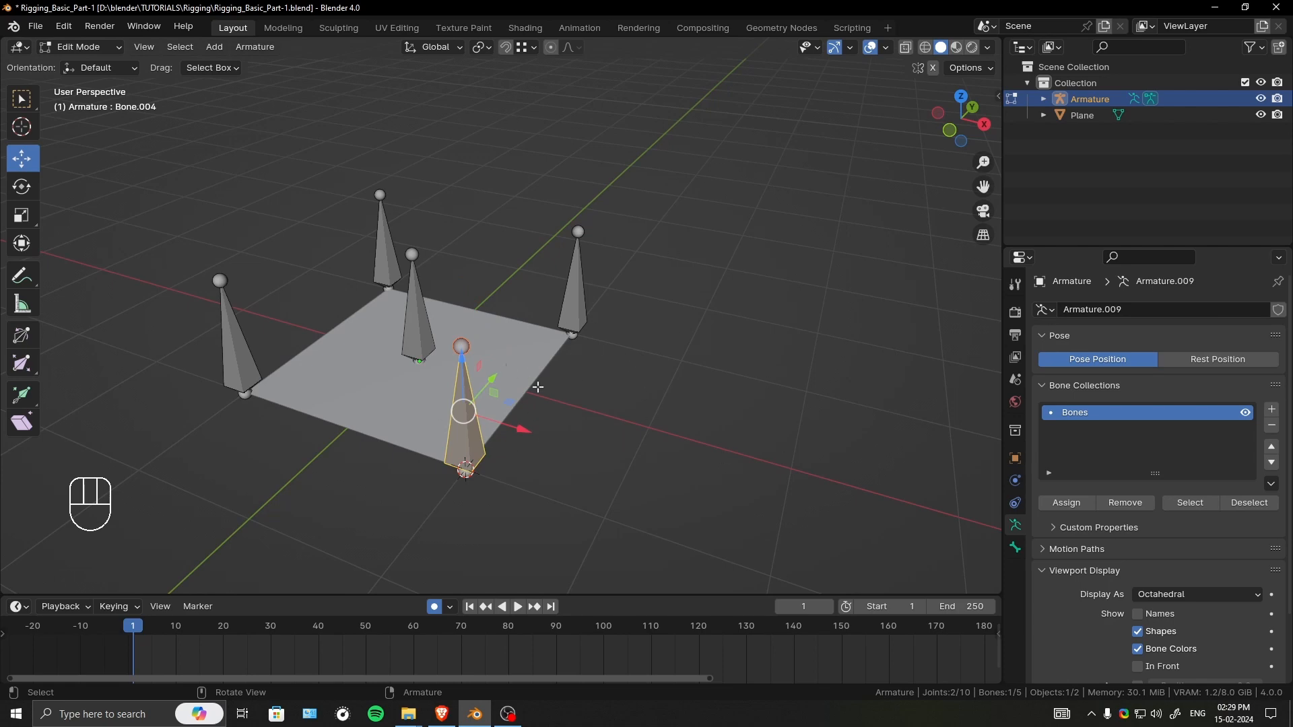
shift+middle_drag(573, 334, 668, 350)
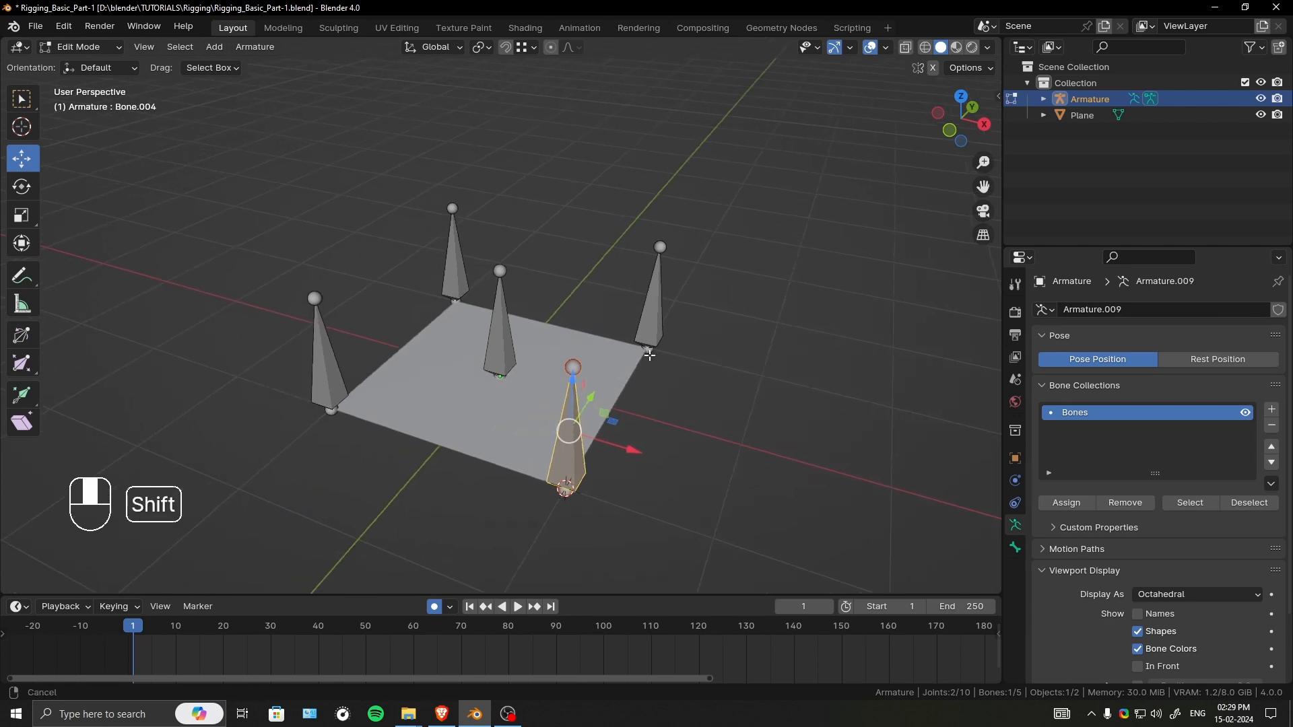
key(ctrl+Tab)
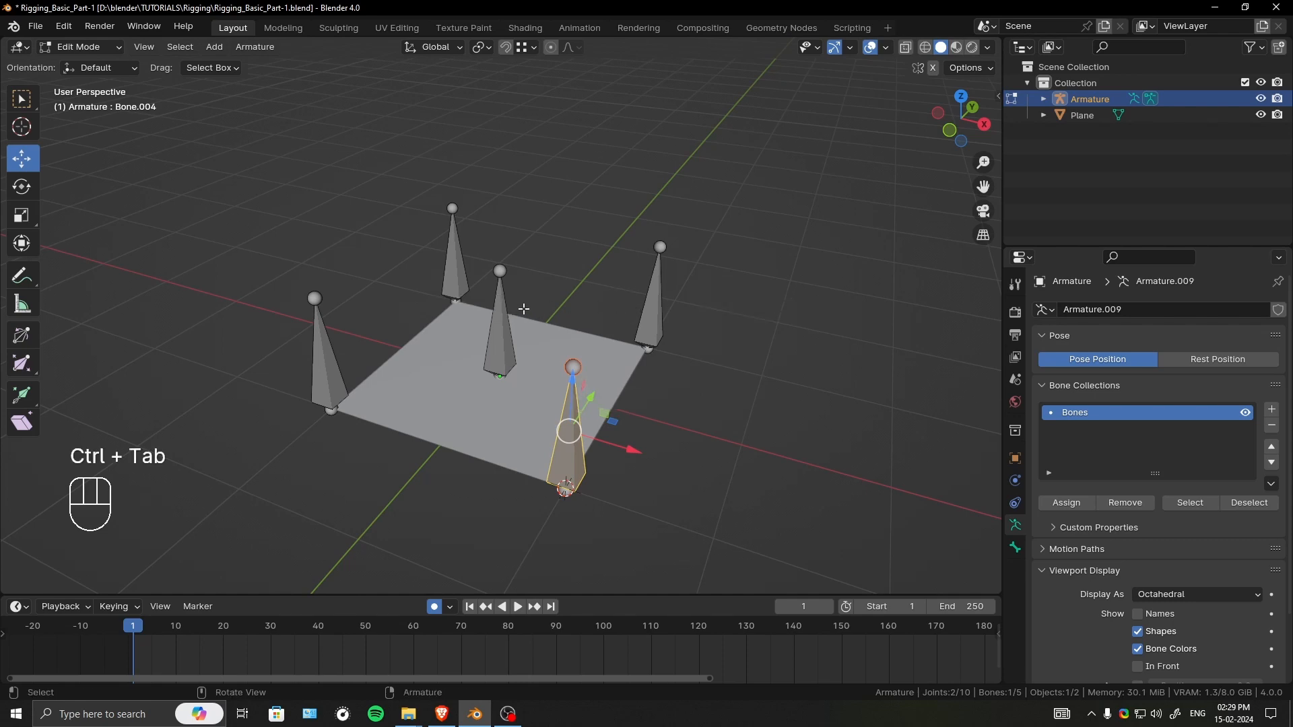
key(ctrl+Tab)
click(435, 312)
key(ctrl+s)
- Select the positive X, negative Y corner bone in Edit Mode and show its head and tail transform values
middle_drag(580, 346, 566, 321)
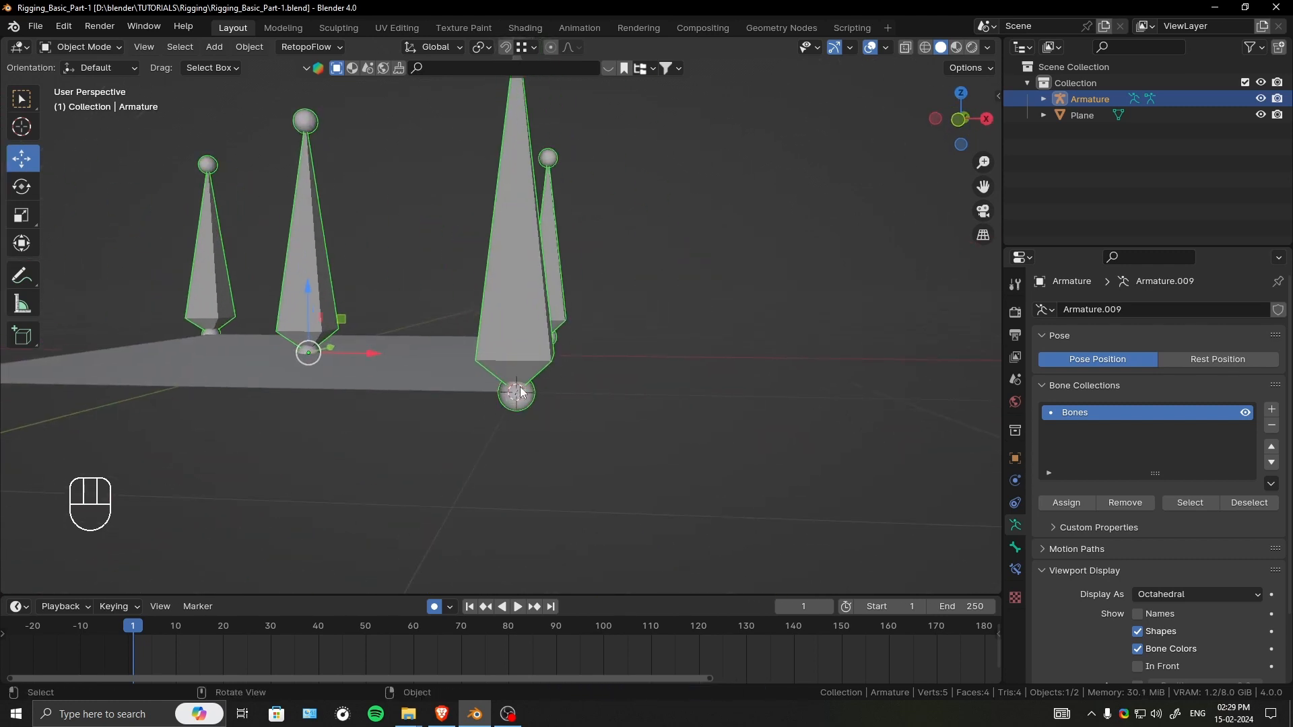
shift+middle_drag(521, 393, 564, 304)
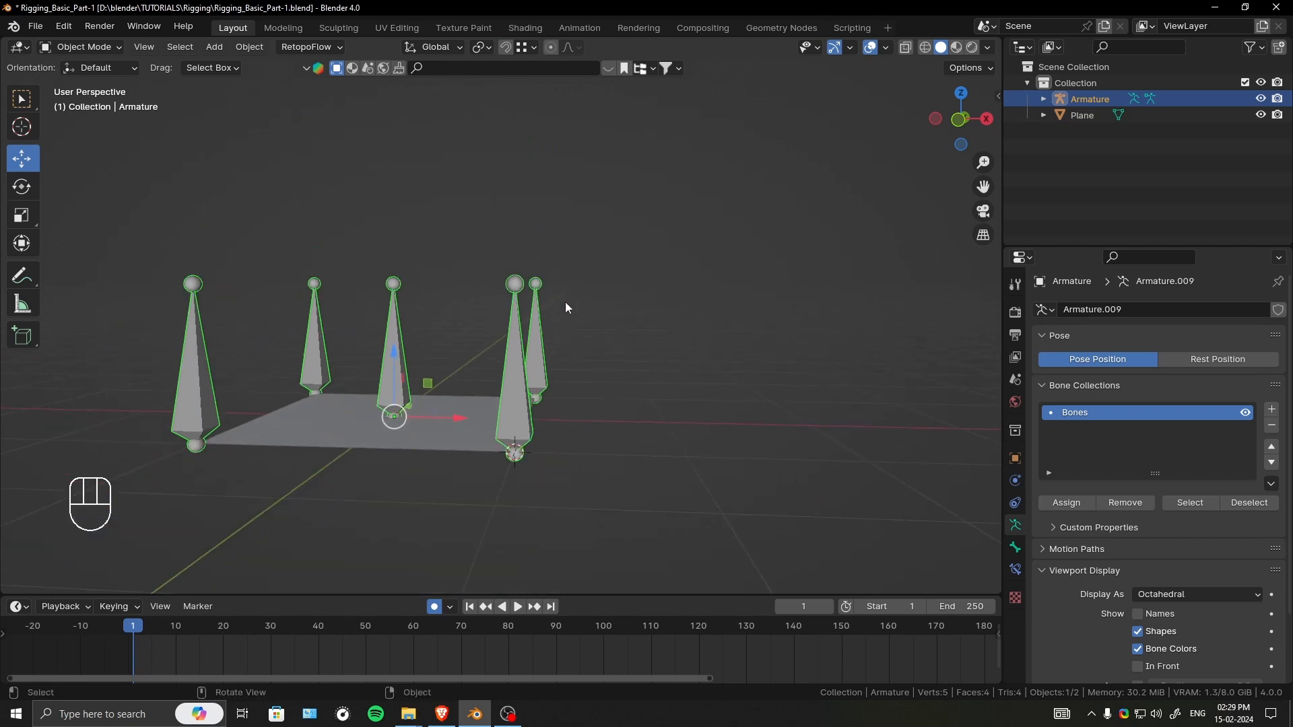
key(Tab)
click(541, 441)
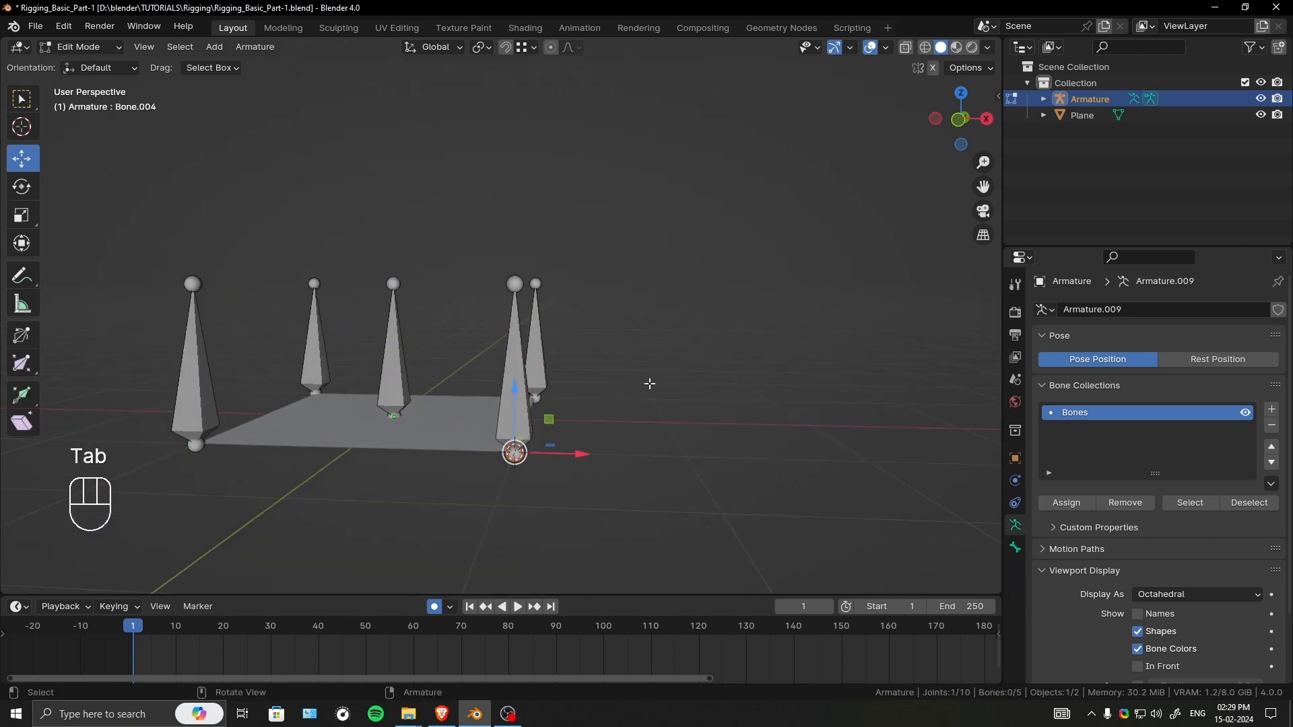
click(528, 404)
key(n)
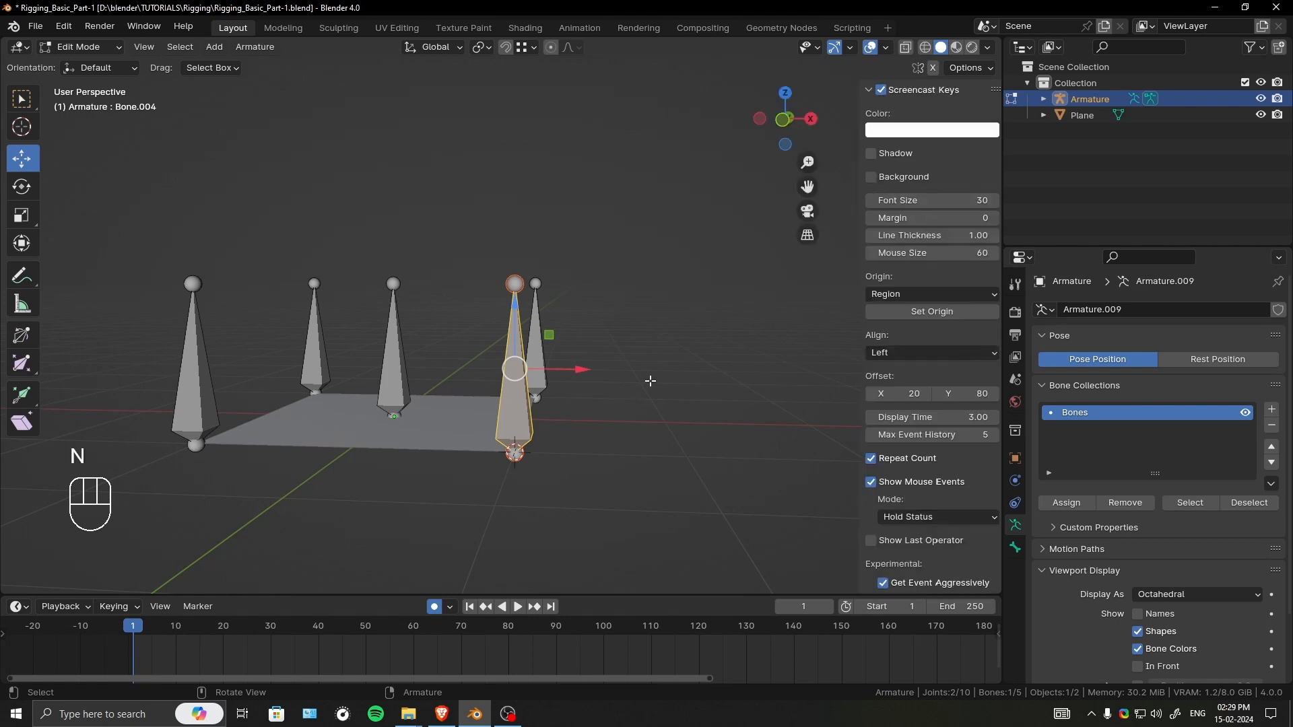
click(992, 116)
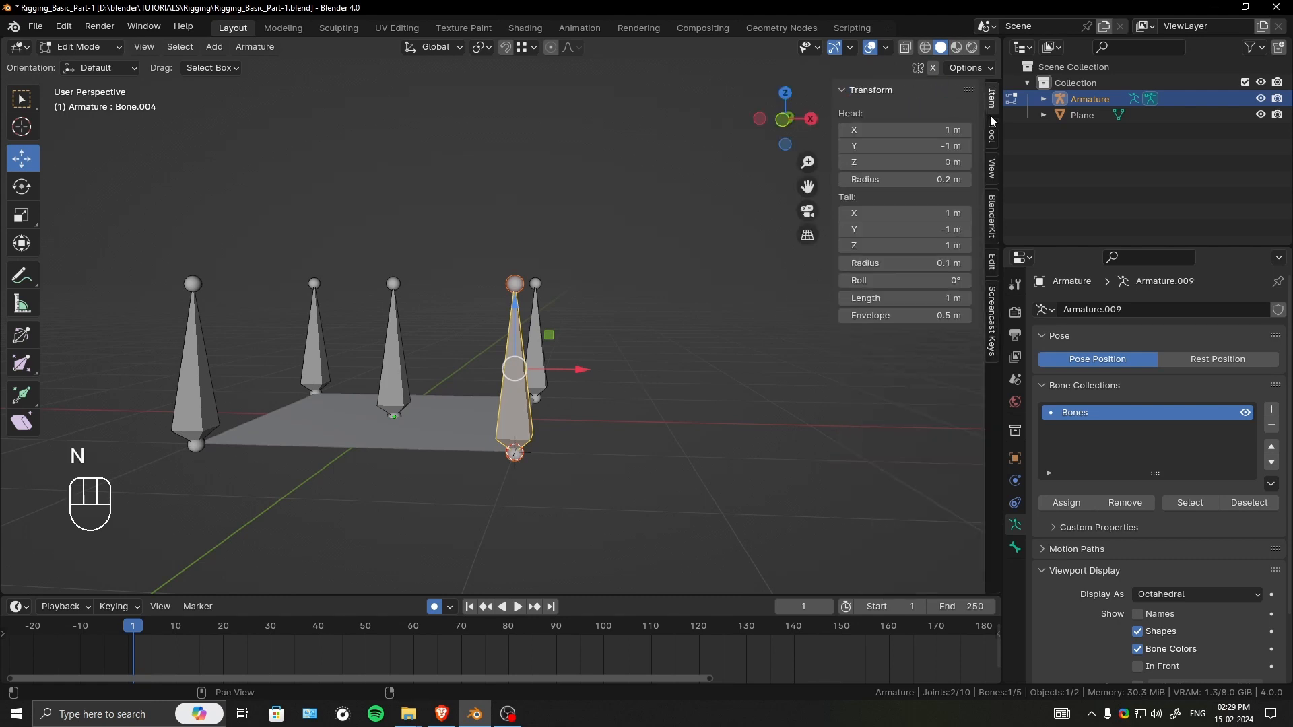
click(992, 140)
click(992, 99)
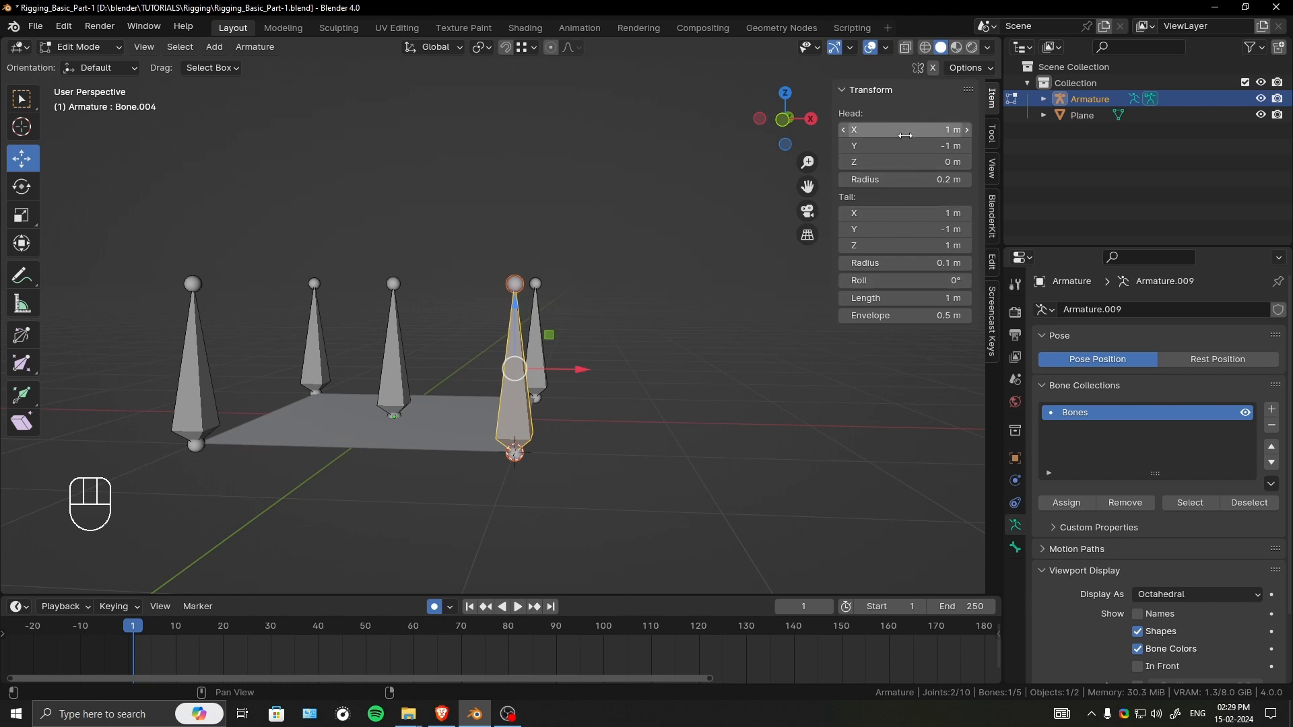
- Try adjusting the selected bone's head and tail transform values, undo both changes and hide the values
drag(903, 180, 929, 162)
key(ctrl+z)
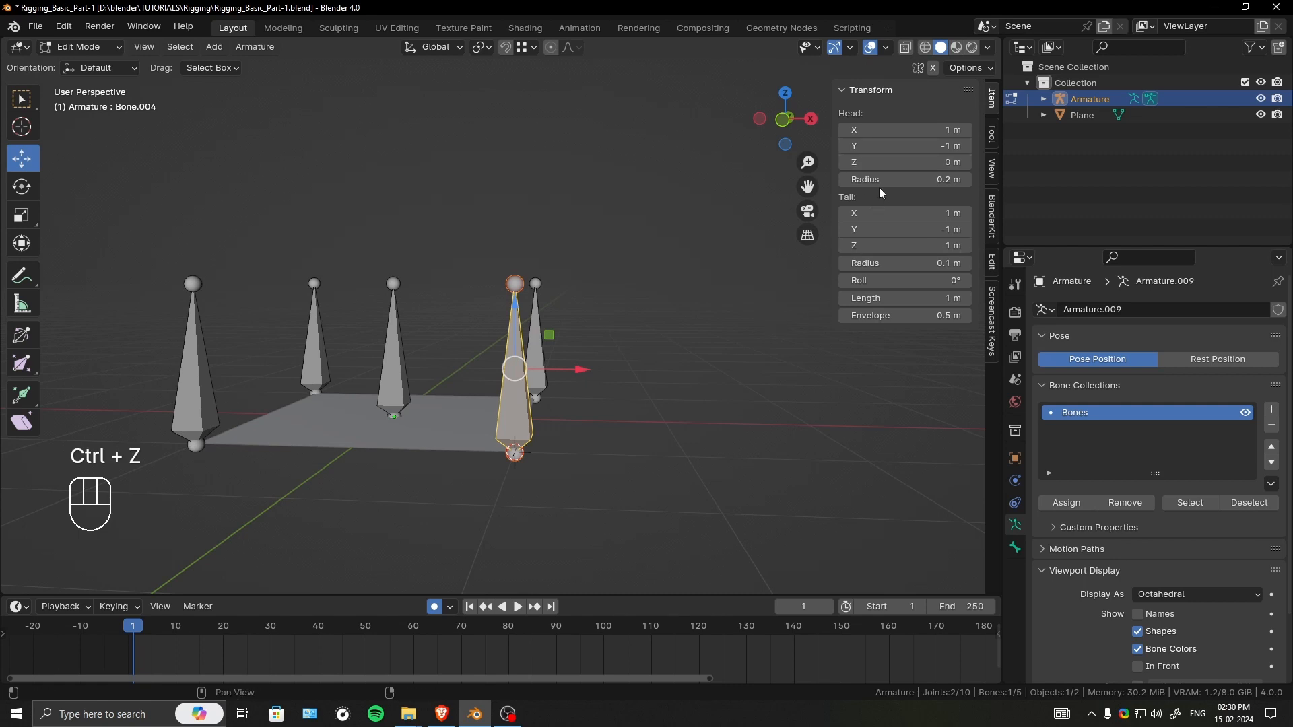
drag(902, 245, 866, 245)
key(ctrl+z)
key(n)
- Examine the base and tip joints of the positive X, negative Y corner bone, and return to Object Mode
scroll(609, 372, up, 3)
middle_drag(609, 373, 556, 407)
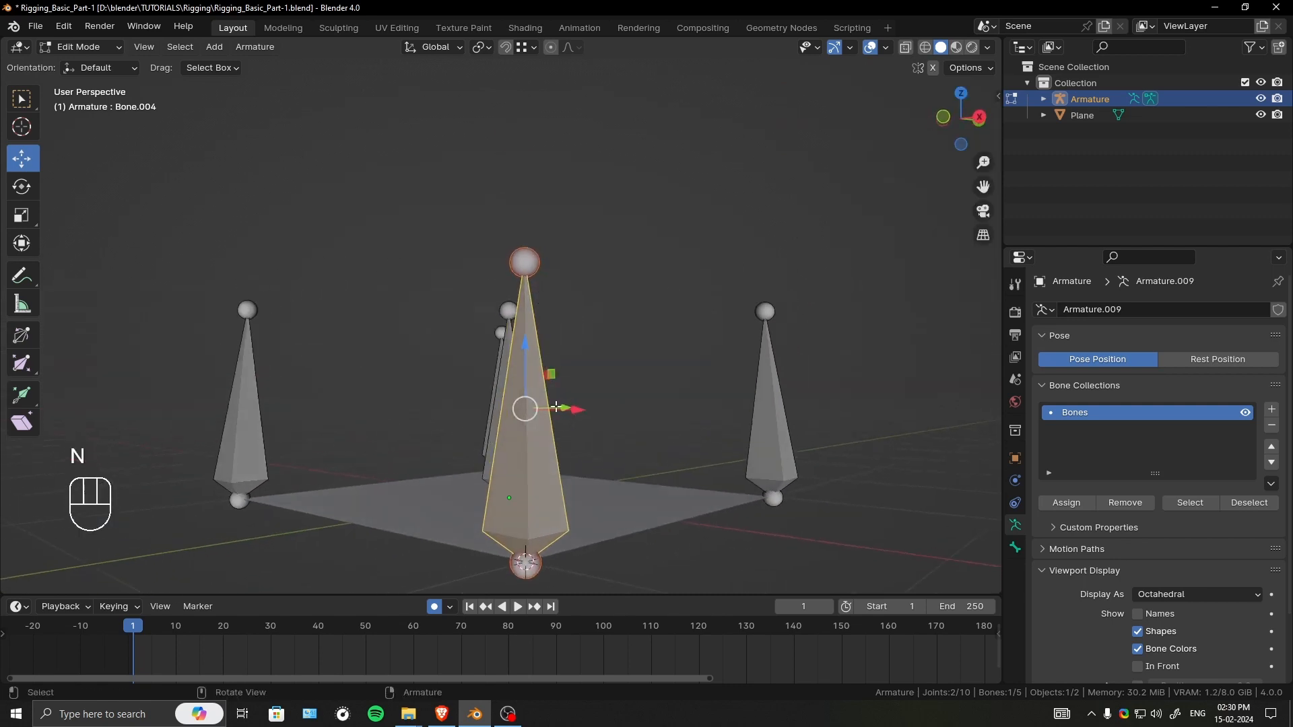
click(536, 569)
click(534, 273)
ctrl+middle_drag(533, 275, 539, 327)
ctrl+middle_drag(482, 415, 554, 365)
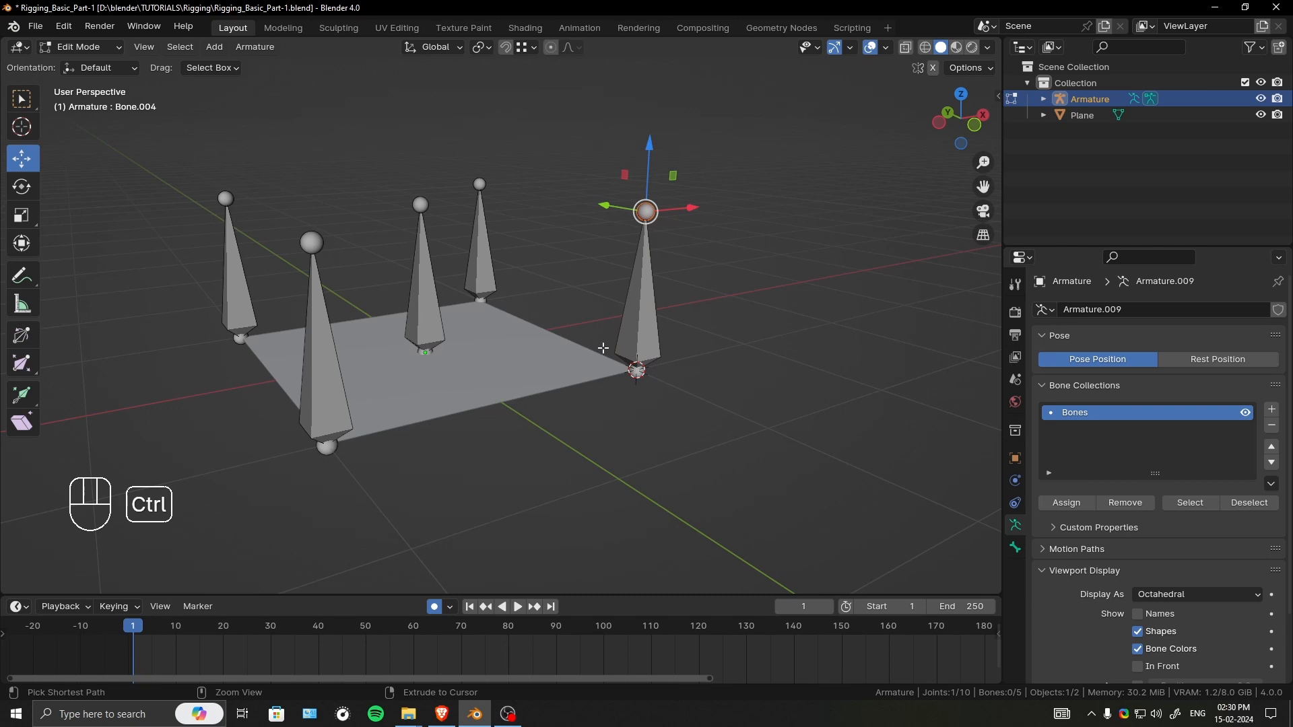
key(ctrl+Tab)
click(487, 319)
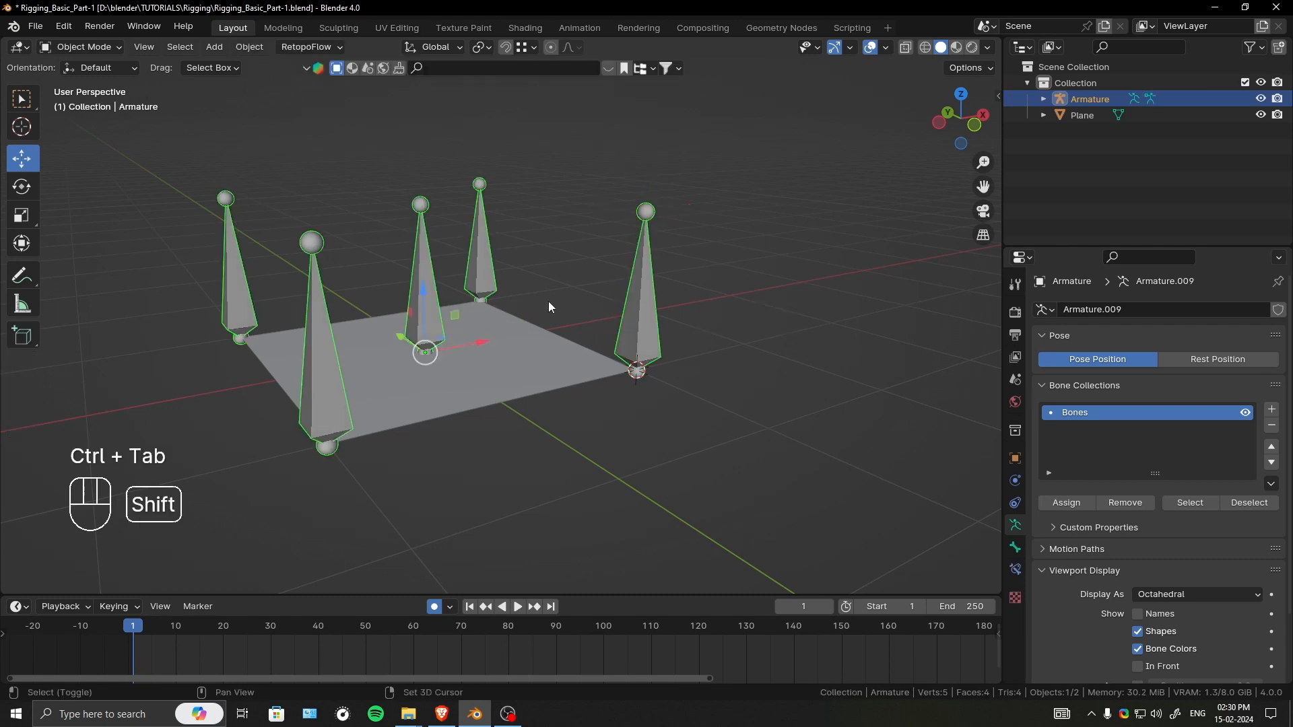
- Select the armature by its positive X, positive Y corner bone and switch it to Pose Mode
mouse_move(548, 301)
shift+middle_down()
mouse_move(658, 303)
mouse_move(572, 293)
shift+middle_up()
click(659, 303)
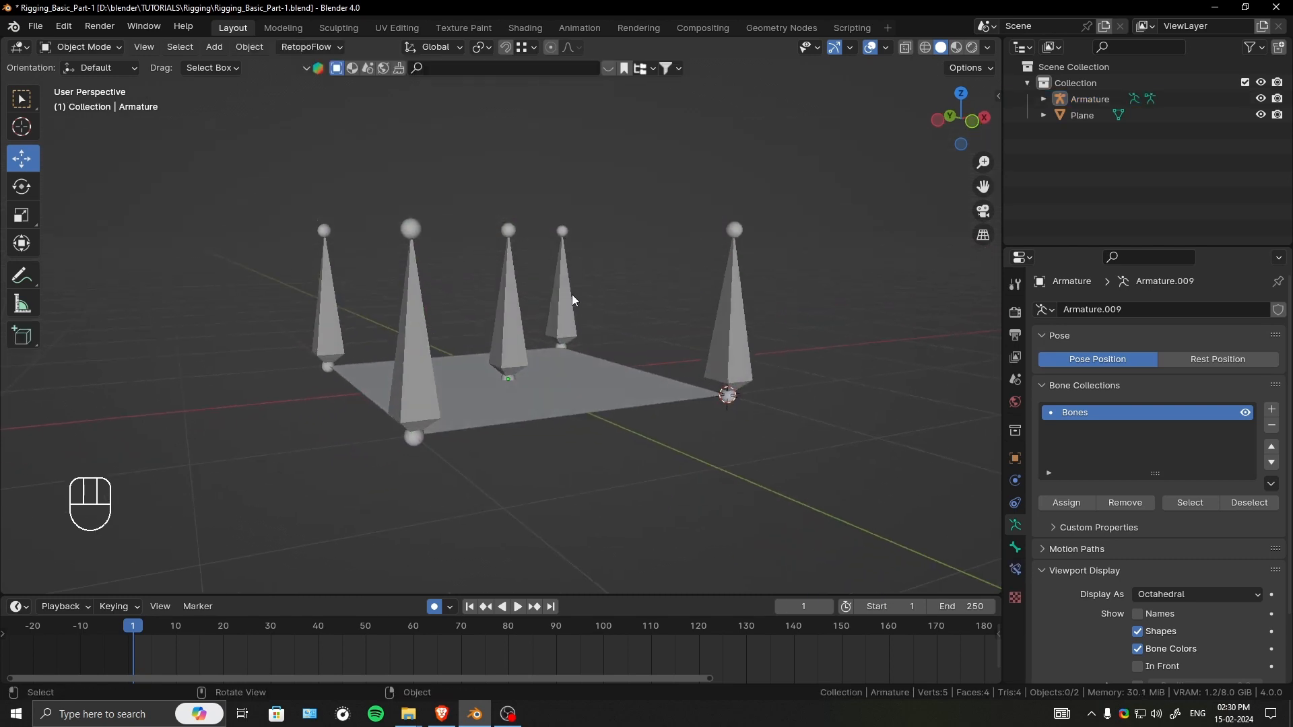
click(571, 415)
middle_drag(586, 391, 561, 350)
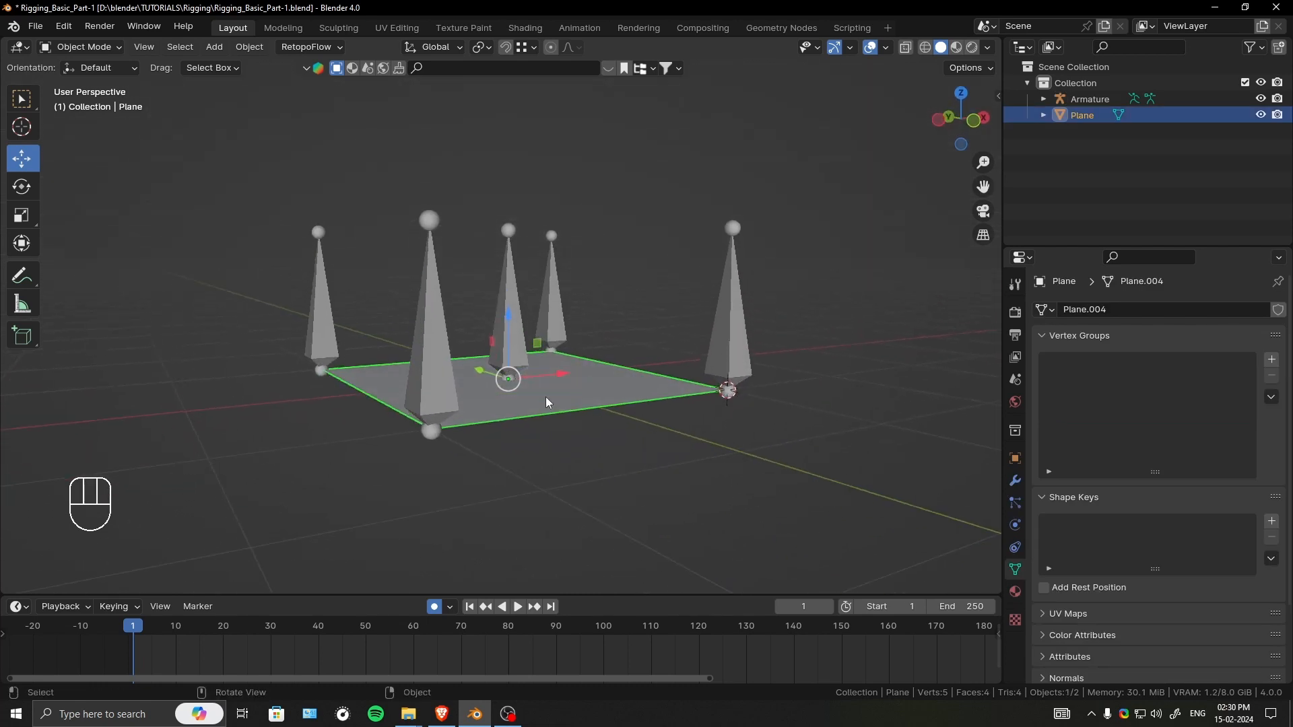
click(562, 295)
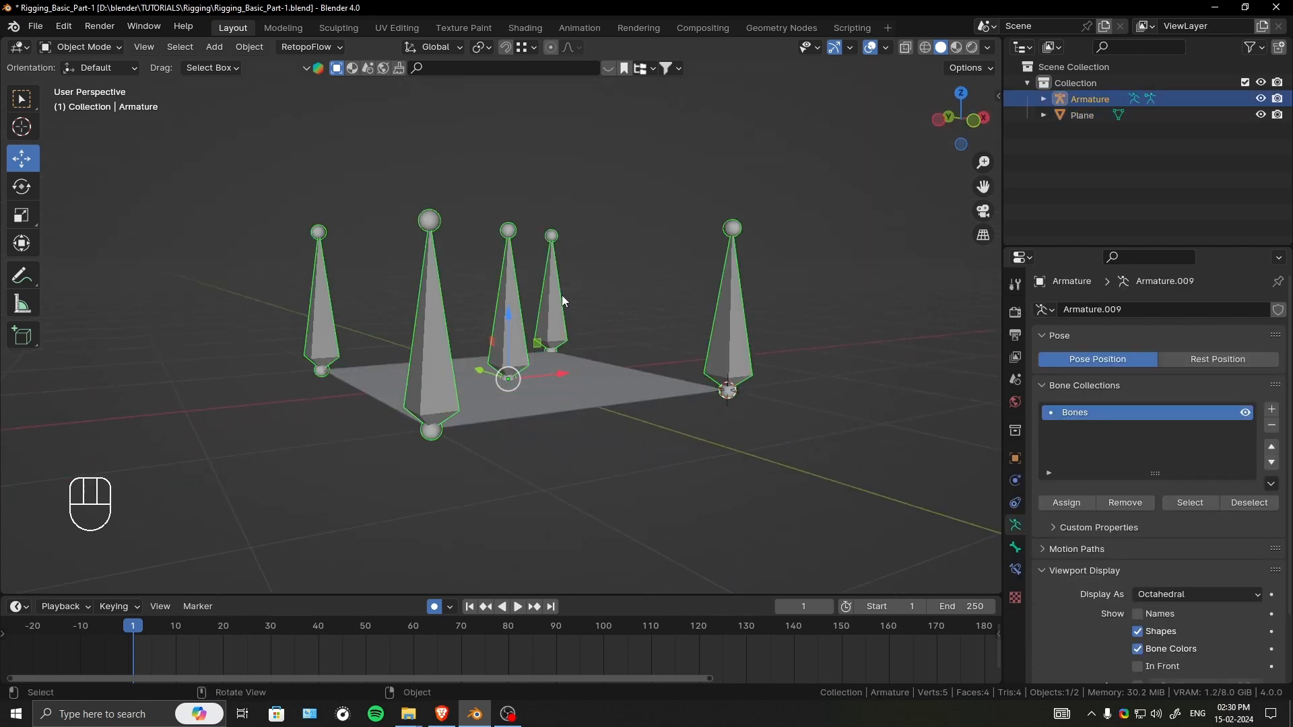
key(ctrl+Tab)
click(562, 318)
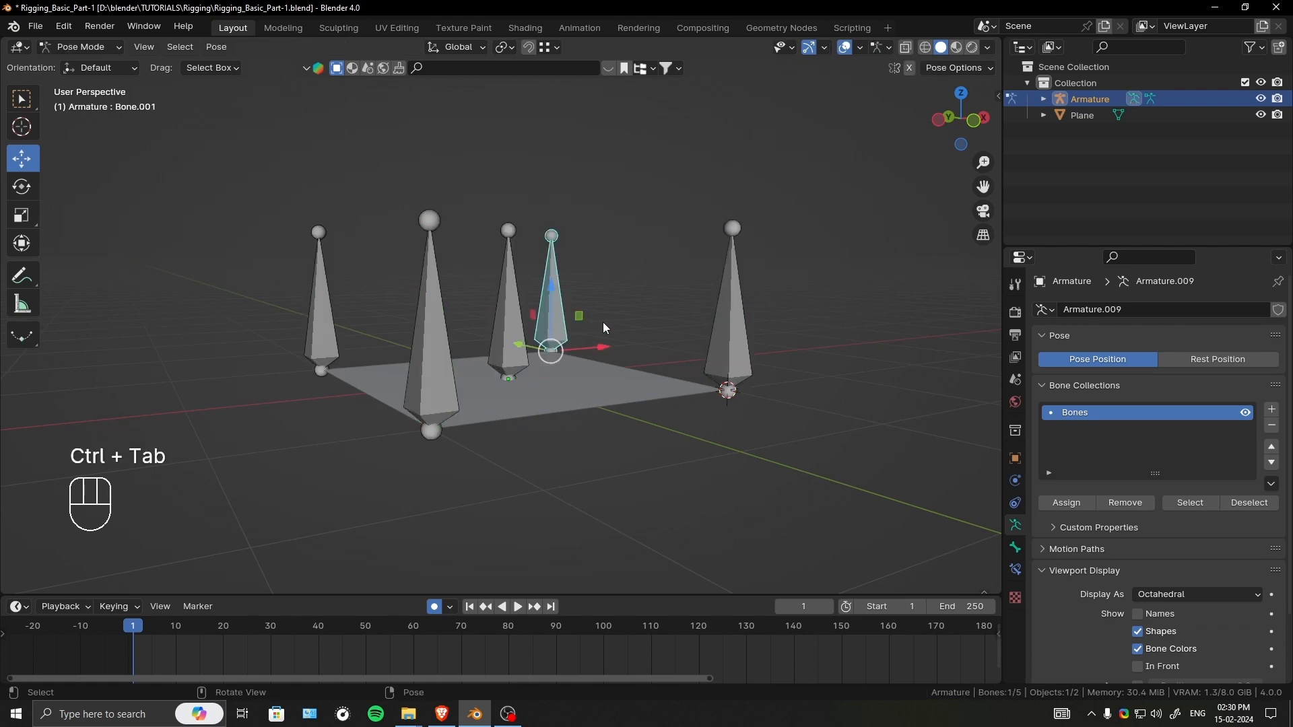
- Try moving each of the four corner bones and the centre bone individually in Pose Mode, cancelling every move
key(g)
right_click(666, 323)
click(738, 338)
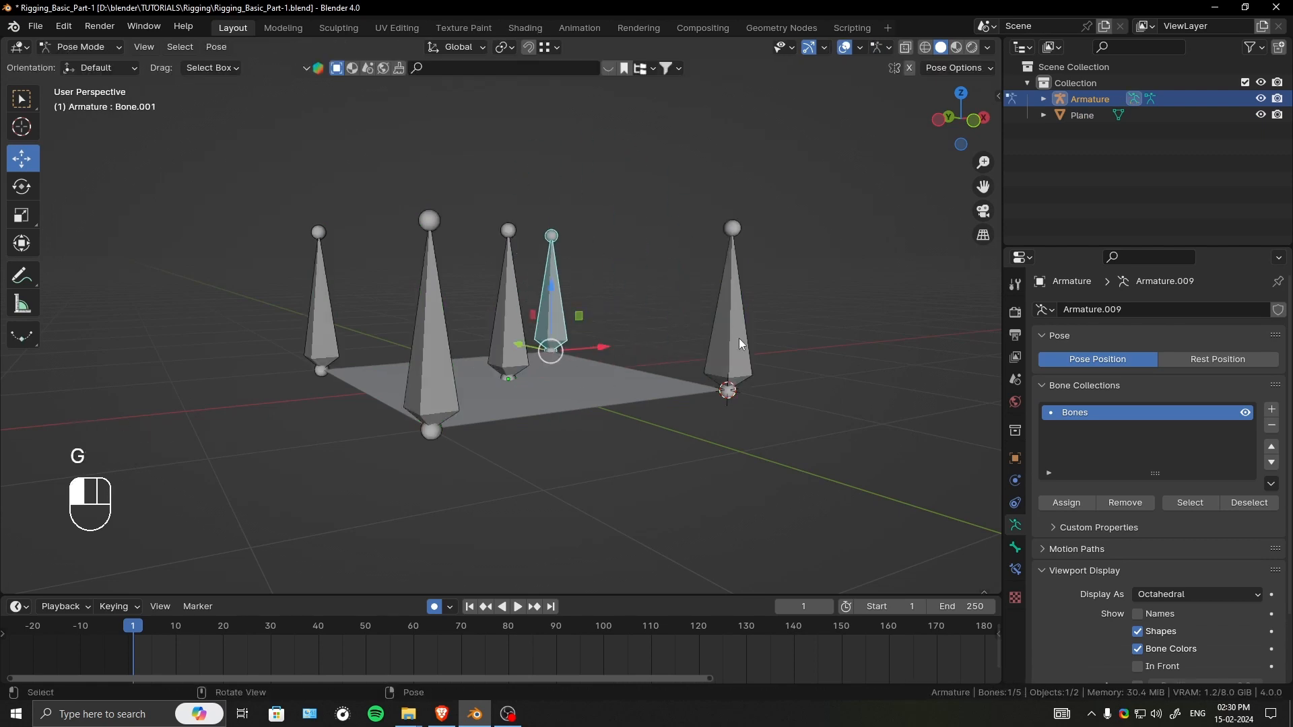
key(g)
right_click(571, 325)
click(510, 316)
key(g)
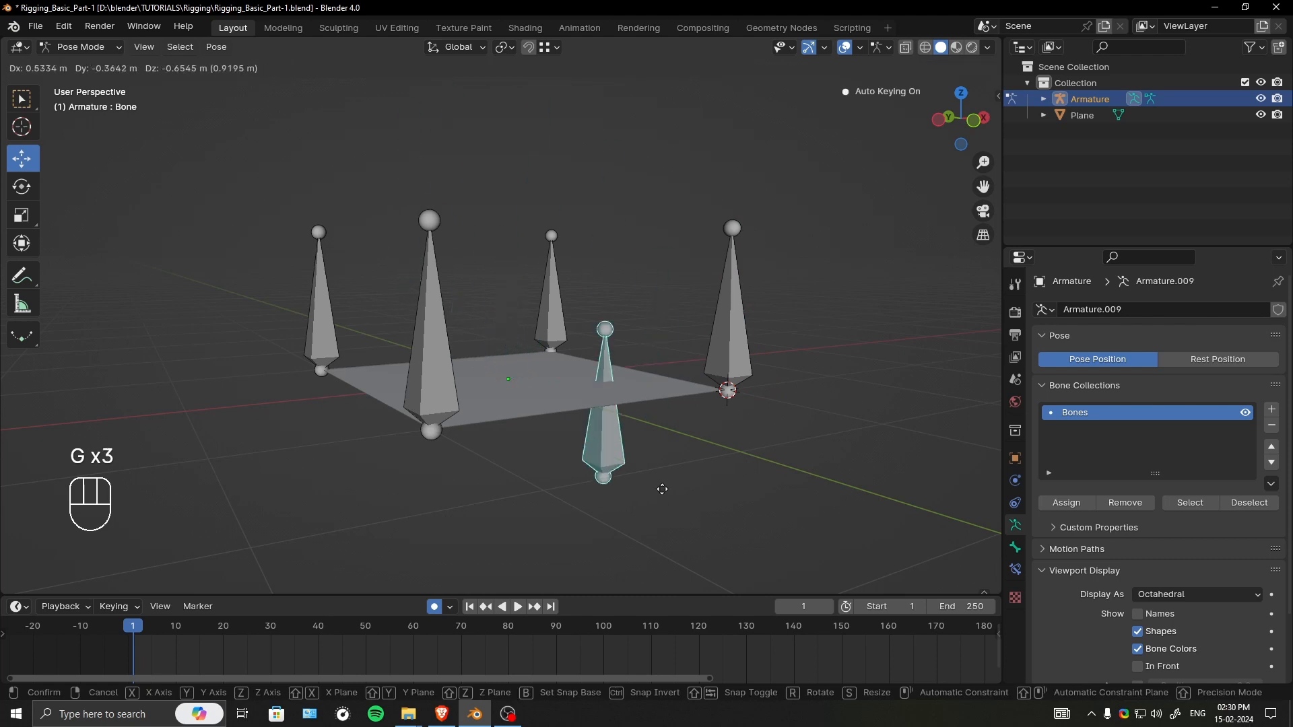
right_click(445, 433)
click(445, 433)
key(g)
right_click(500, 472)
click(325, 354)
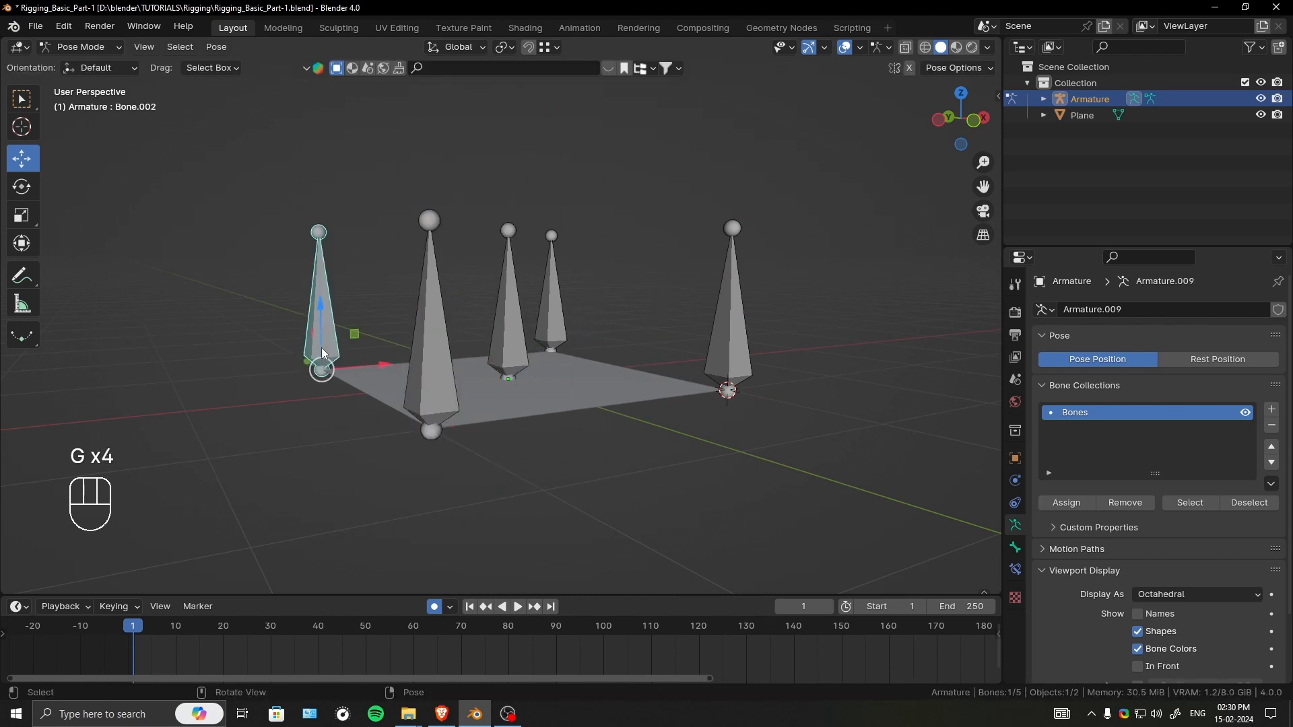
key(g)
right_click(462, 373)
- Leave Pose Mode, select the plane, and select its centre vertex in Edit Mode to show the poked geometry
middle_drag(557, 338, 482, 377)
click(481, 377)
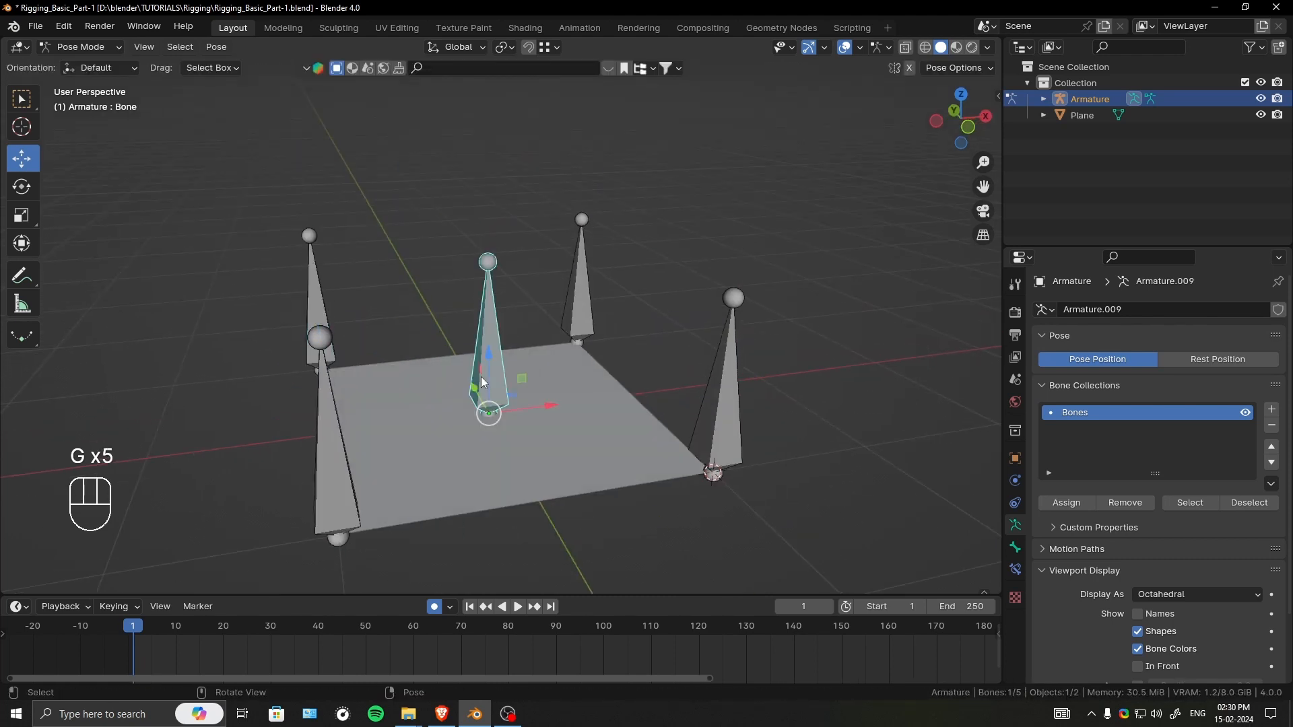
key(ctrl+Tab)
click(510, 425)
key(Tab)
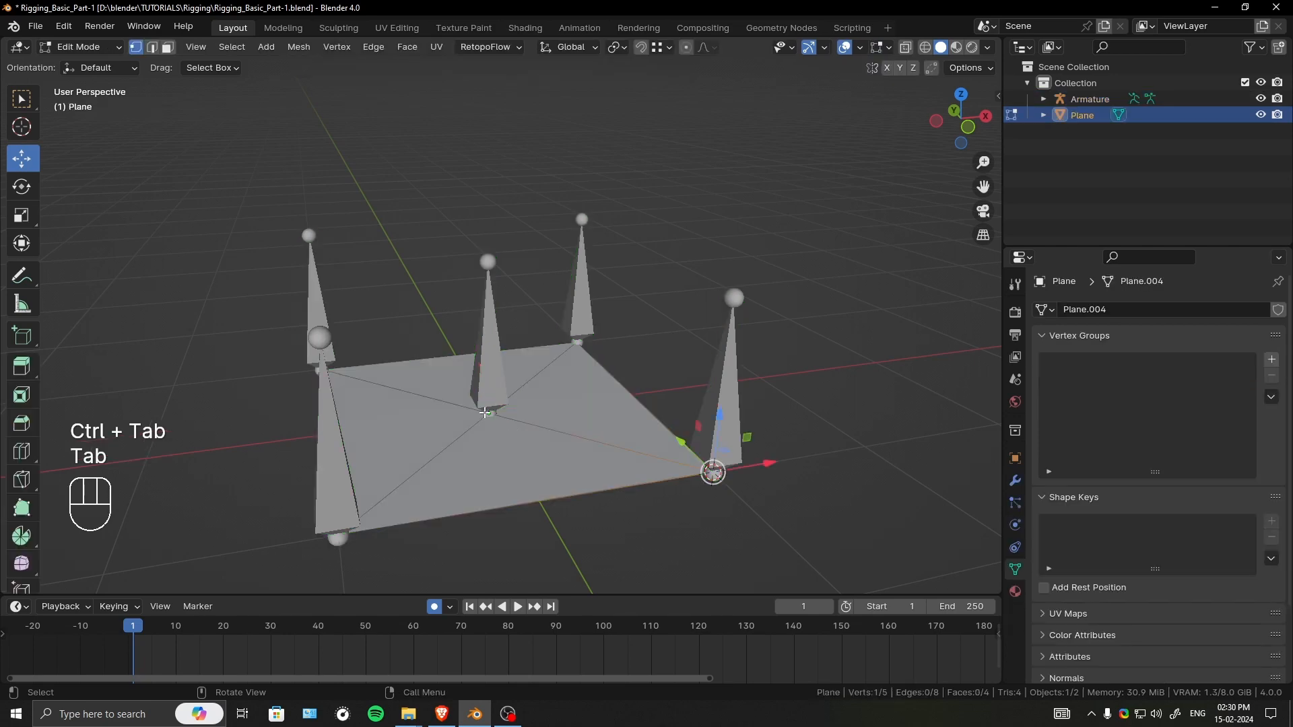
click(475, 417)
mouse_move(601, 300)
ctrl+middle_down()
mouse_move(609, 357)
mouse_move(493, 316)
mouse_move(607, 337)
mouse_move(595, 324)
ctrl+middle_up()
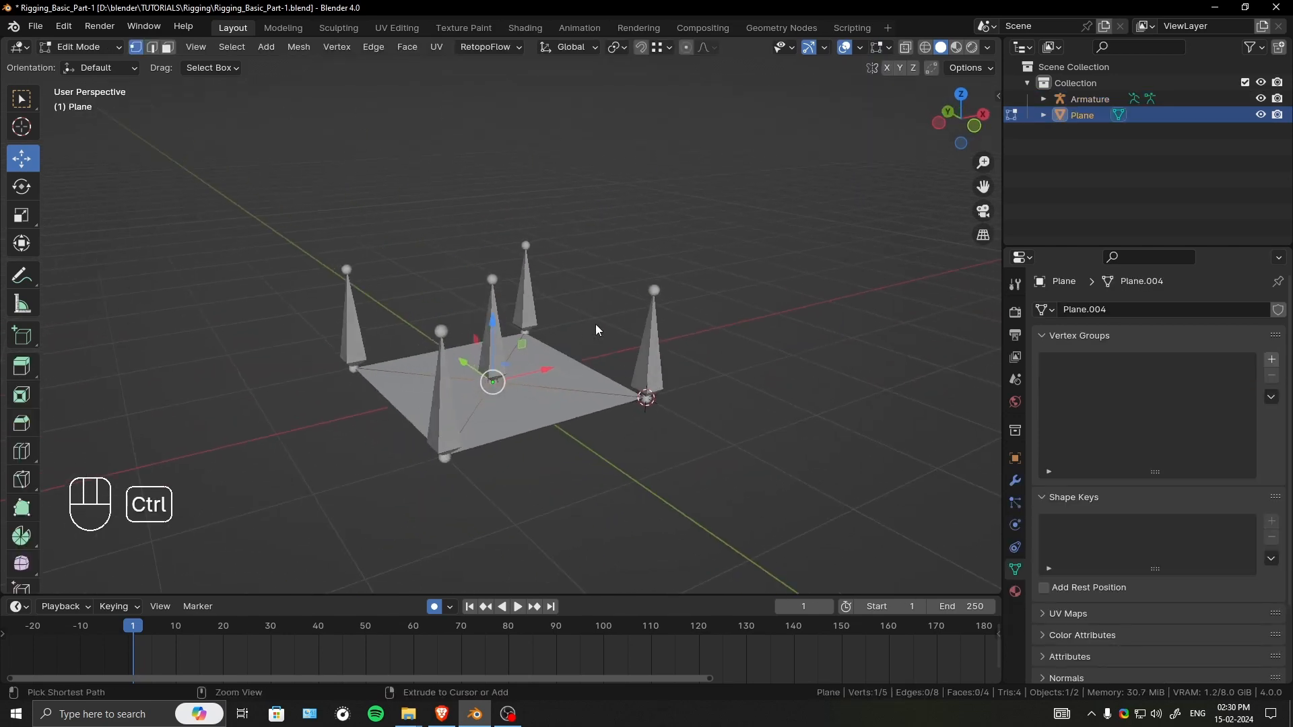
- Return the plane to Object Mode and save the file
key(ctrl+Tab)
click(458, 329)
key(ctrl+s)
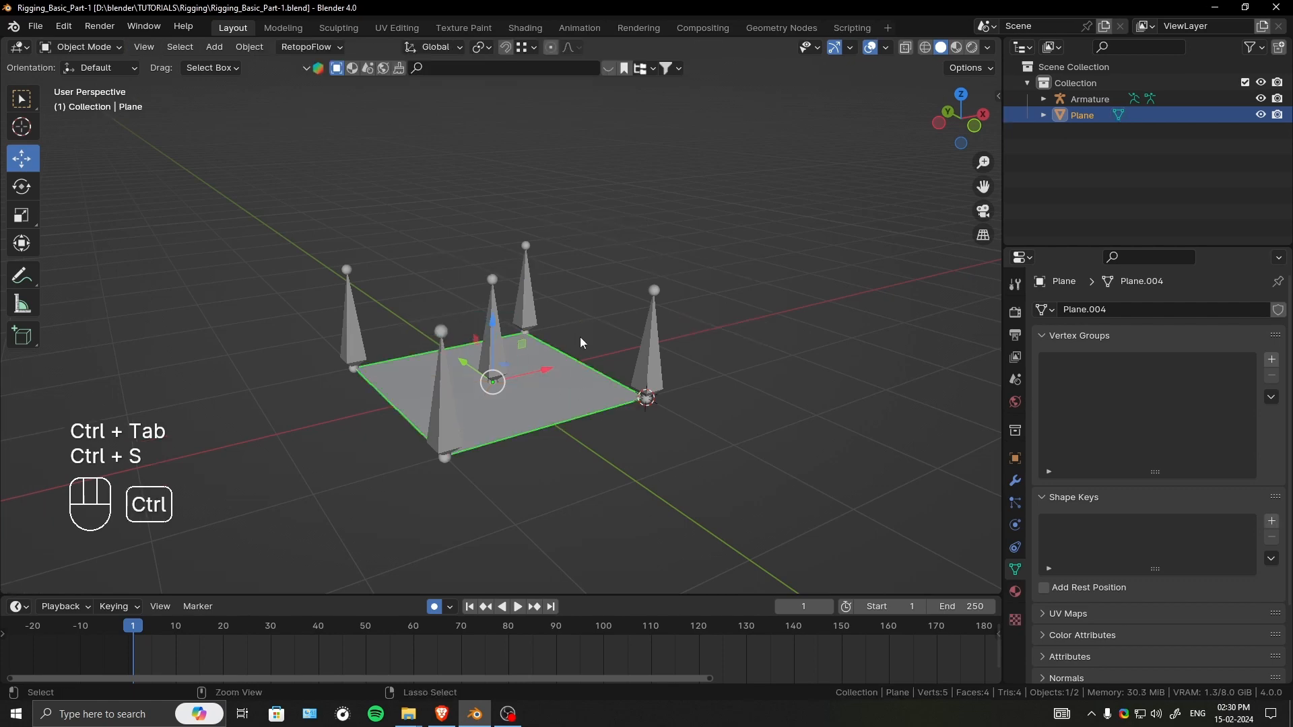
- Select the plane and then the armature, and parent the plane to the armature using Armature Deform With Empty Groups
scroll(580, 345, up, 2)
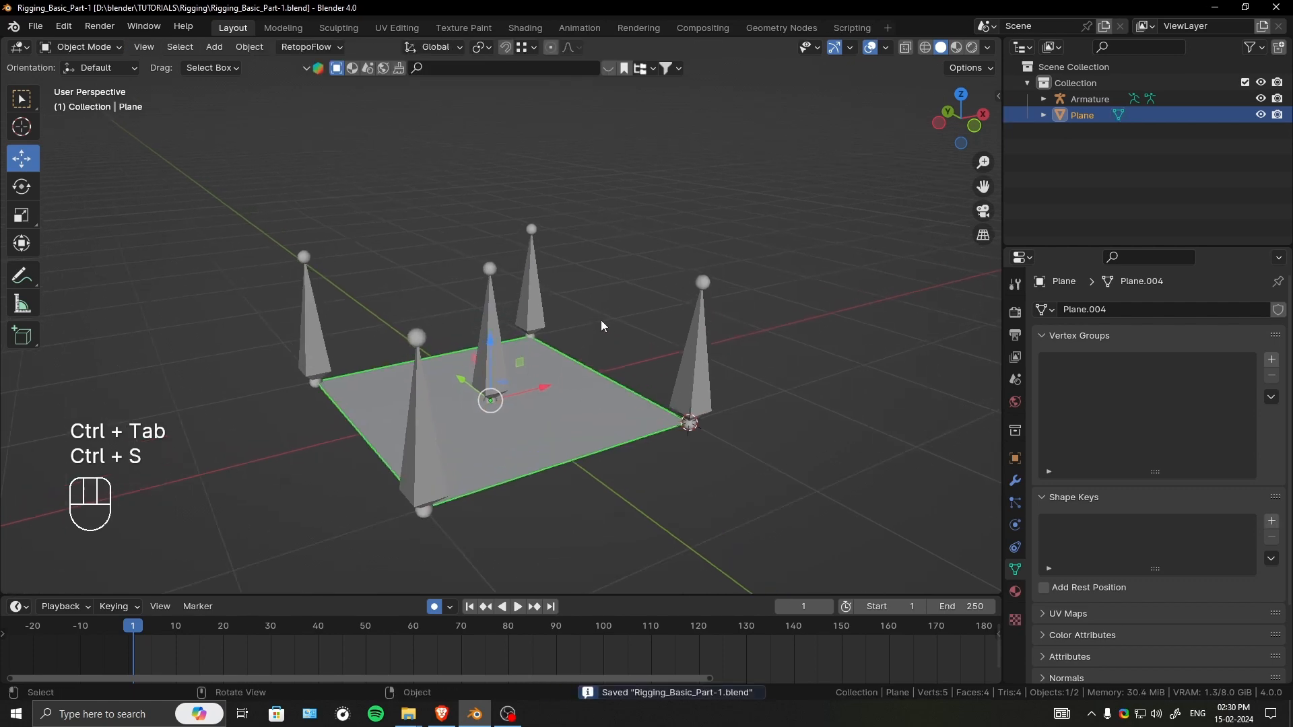
click(541, 296)
middle_drag(541, 297, 571, 400)
shift+click(571, 400)
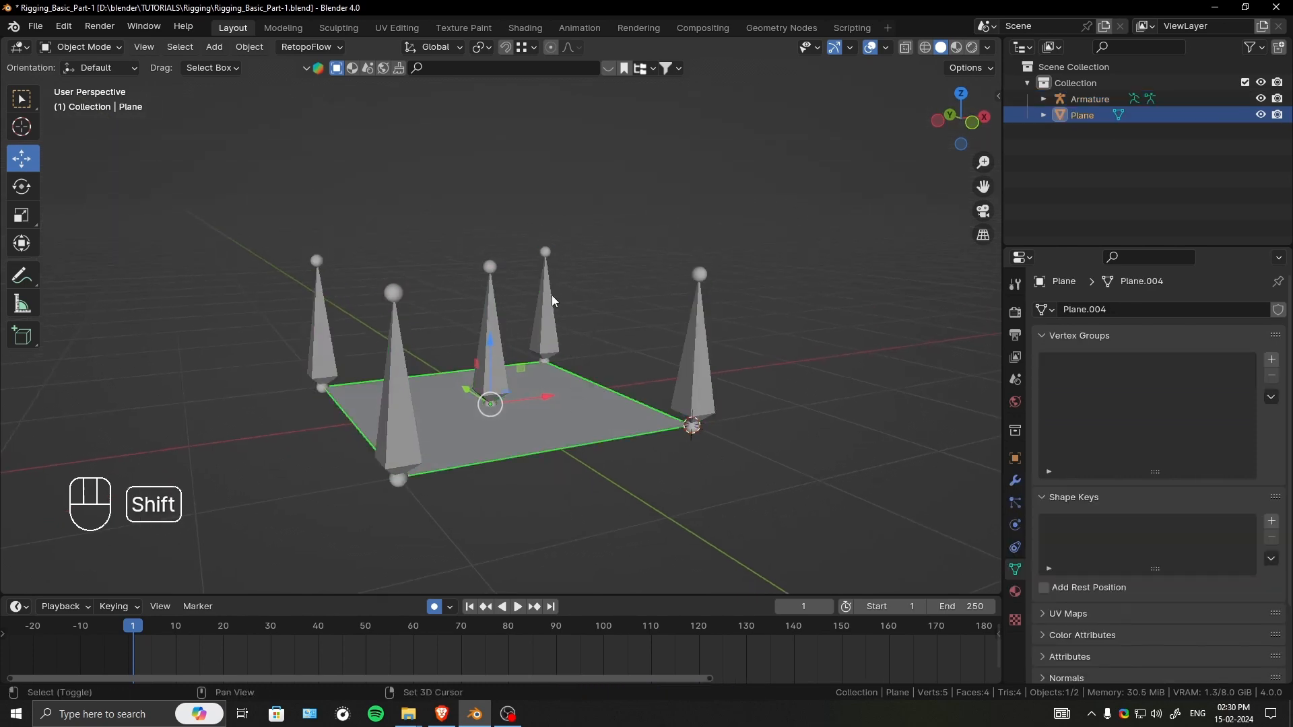
shift+click(551, 295)
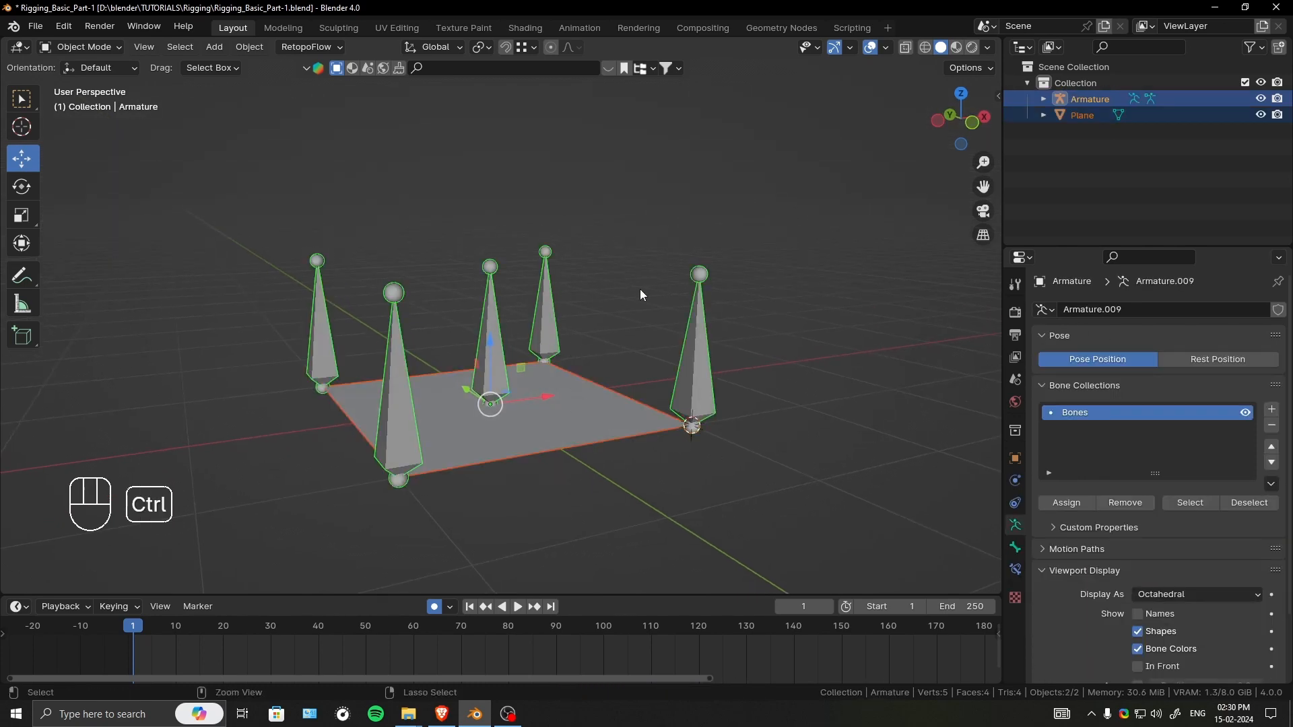
key(ctrl+p)
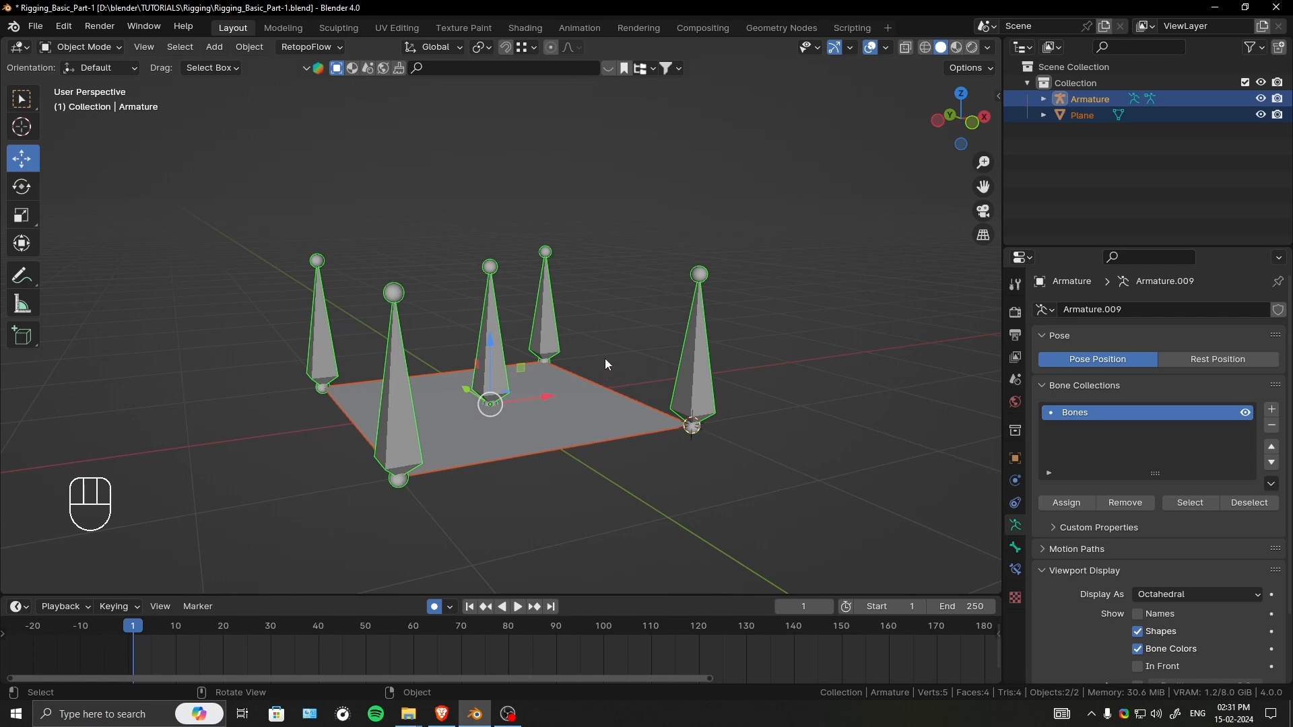
key(ctrl+p)
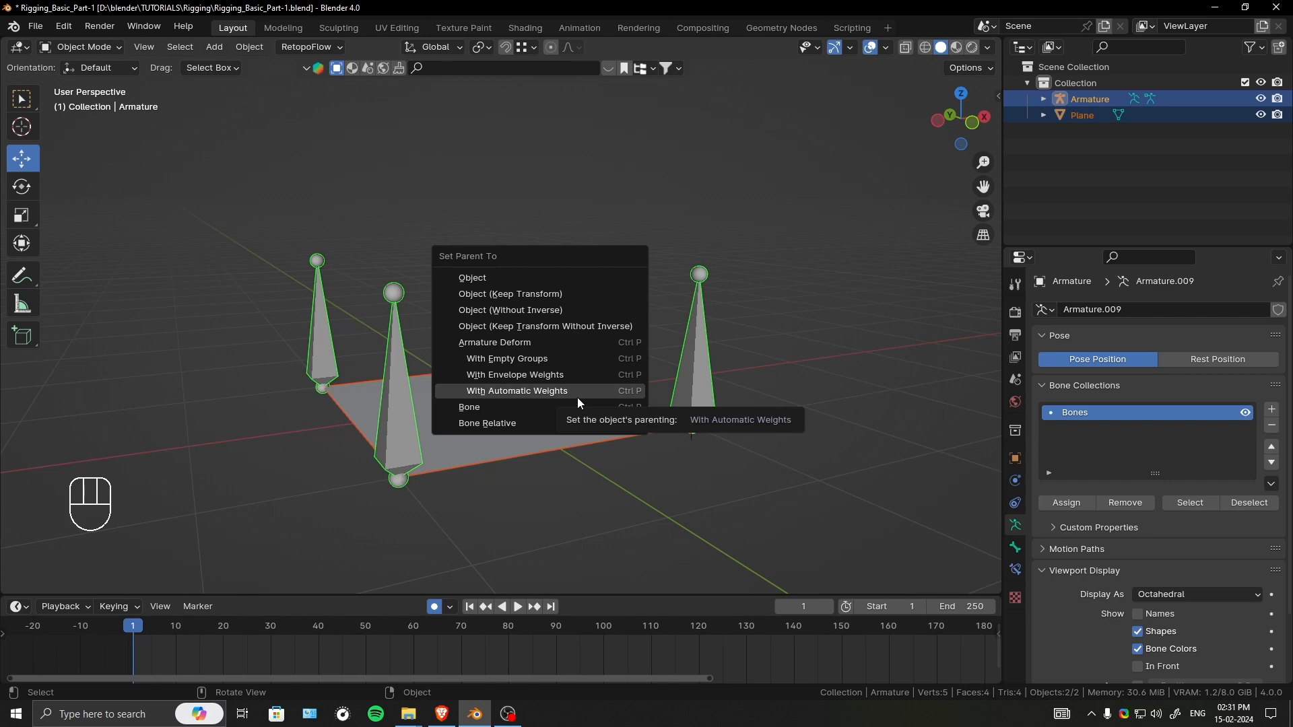
click(512, 365)
- Keep the armature selected, add the plane to the selection as the active object, and switch it to Weight Paint mode
middle_drag(512, 364, 622, 273)
click(667, 294)
click(632, 312)
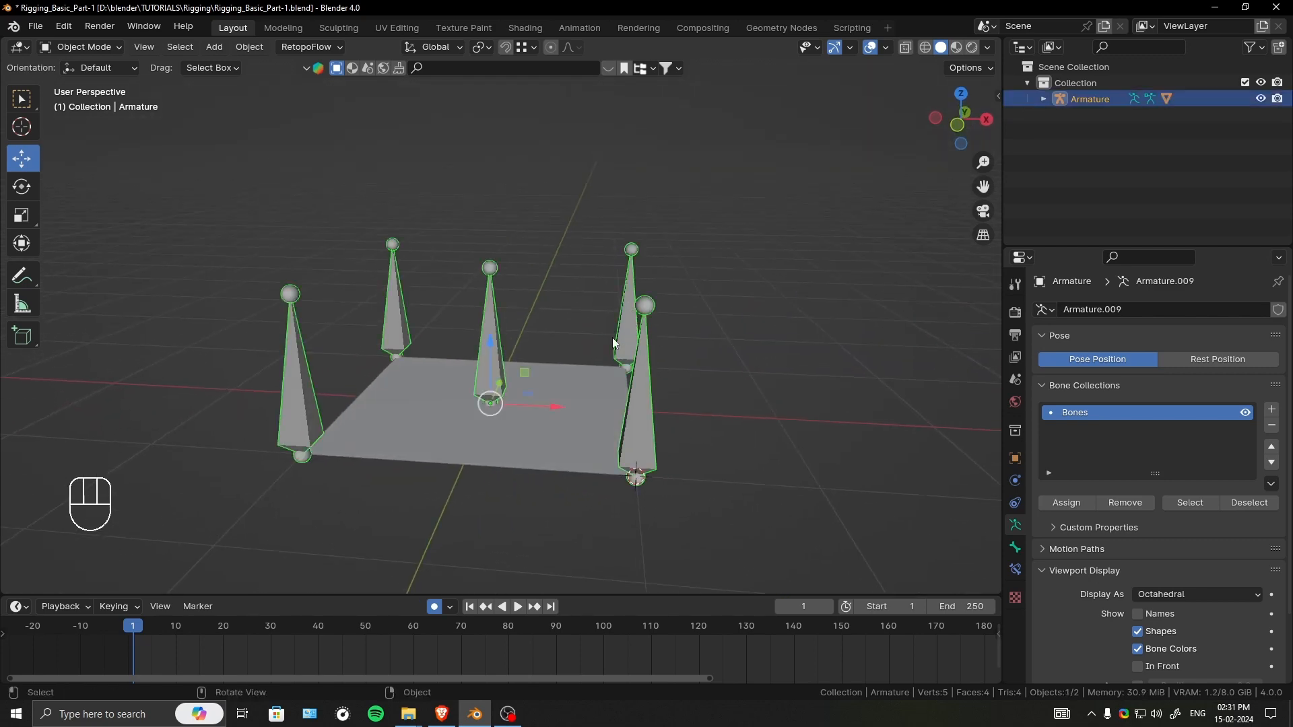
middle_drag(611, 353, 605, 350)
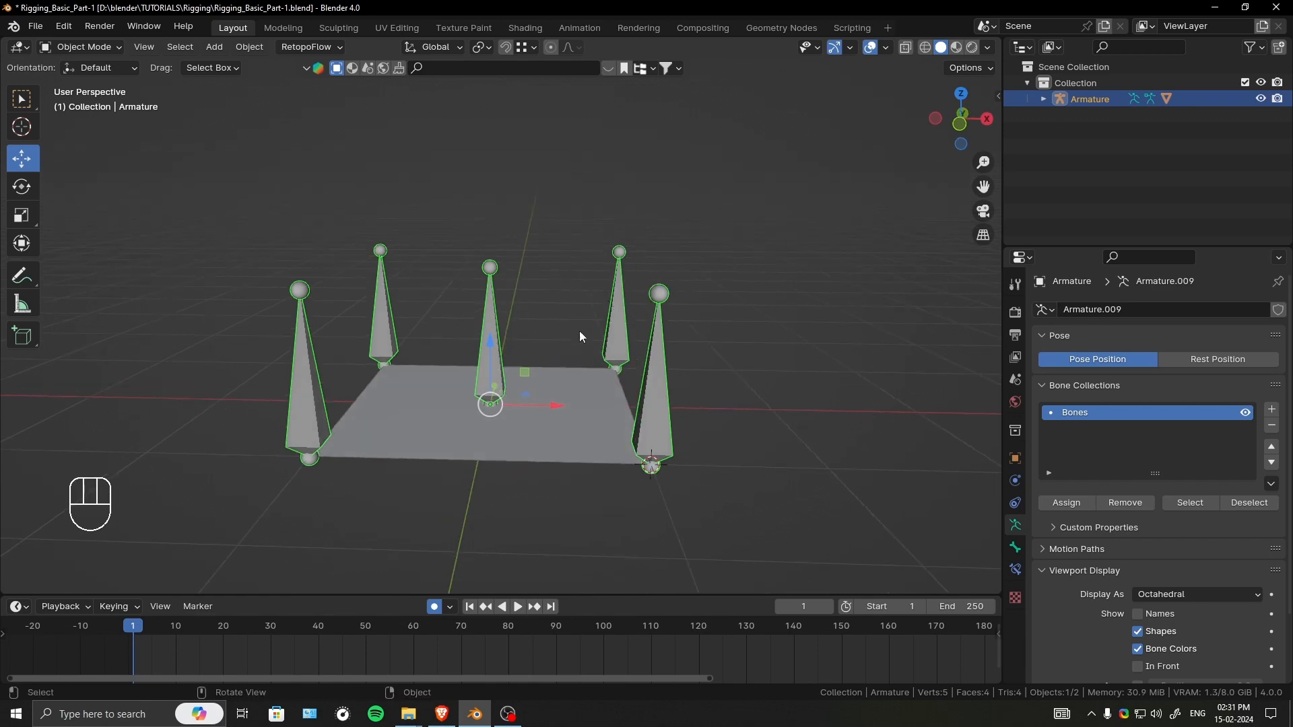
key(shift)
shift+click(554, 418)
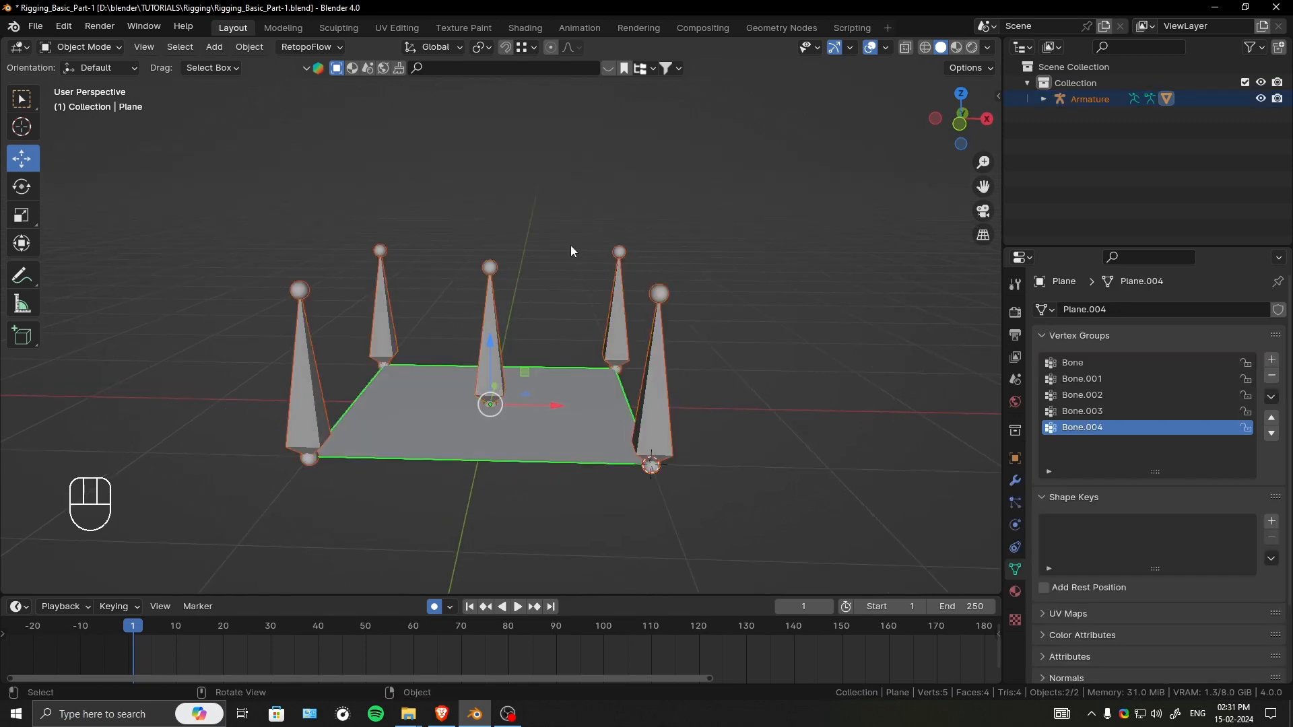
middle_drag(571, 245, 537, 260)
click(83, 49)
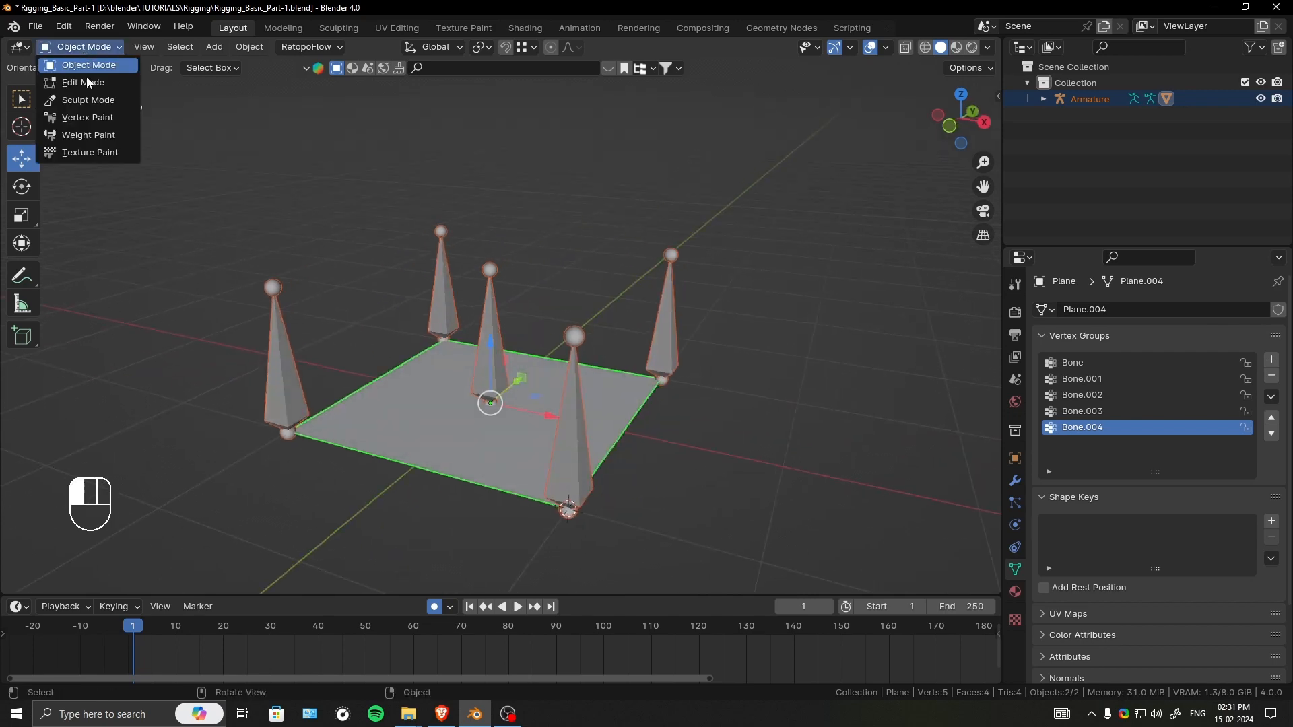
click(99, 139)
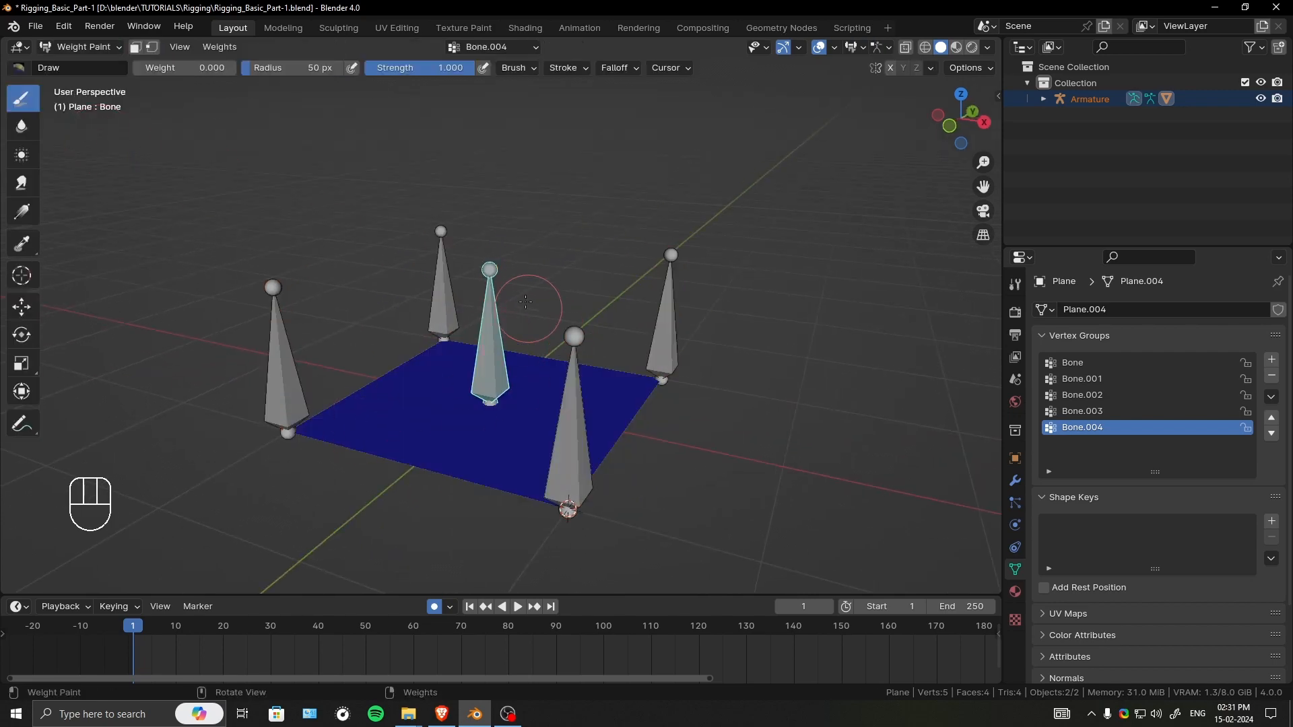
- Select the corner bones and the centre bone in turn to examine each one's weights on the plane
middle_drag(529, 309, 614, 255)
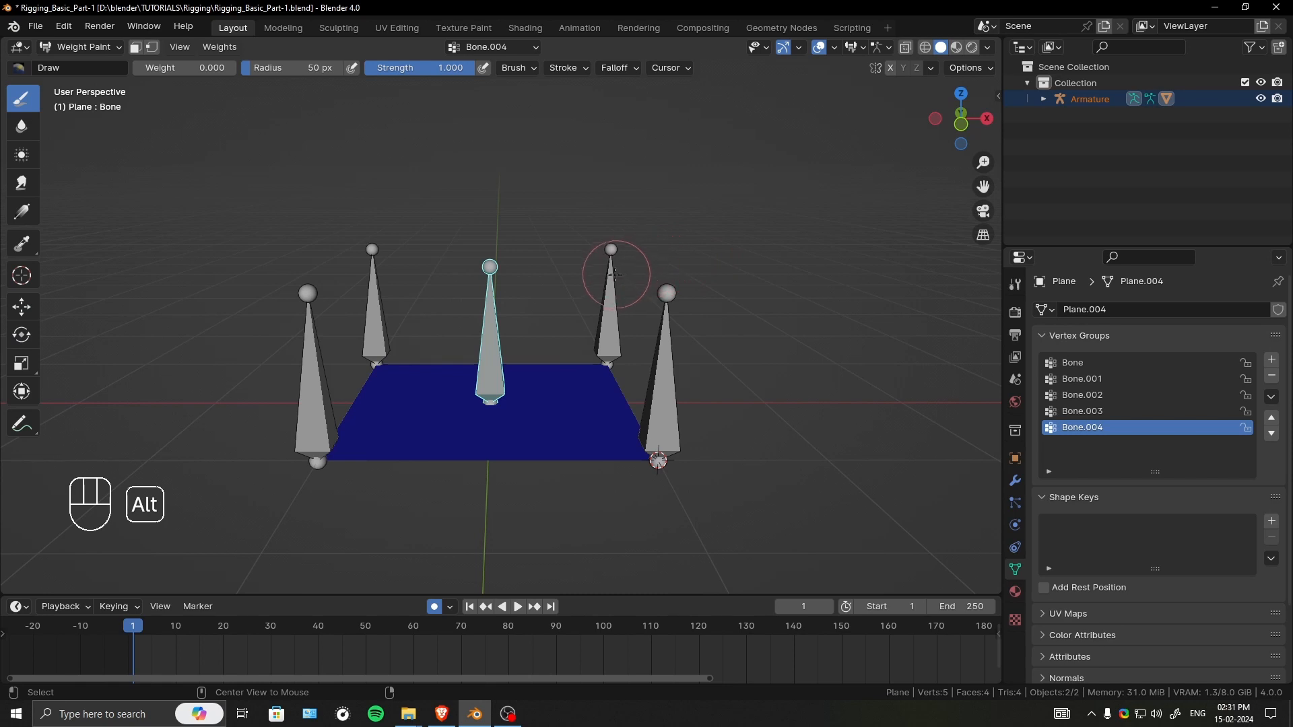
alt+click(610, 311)
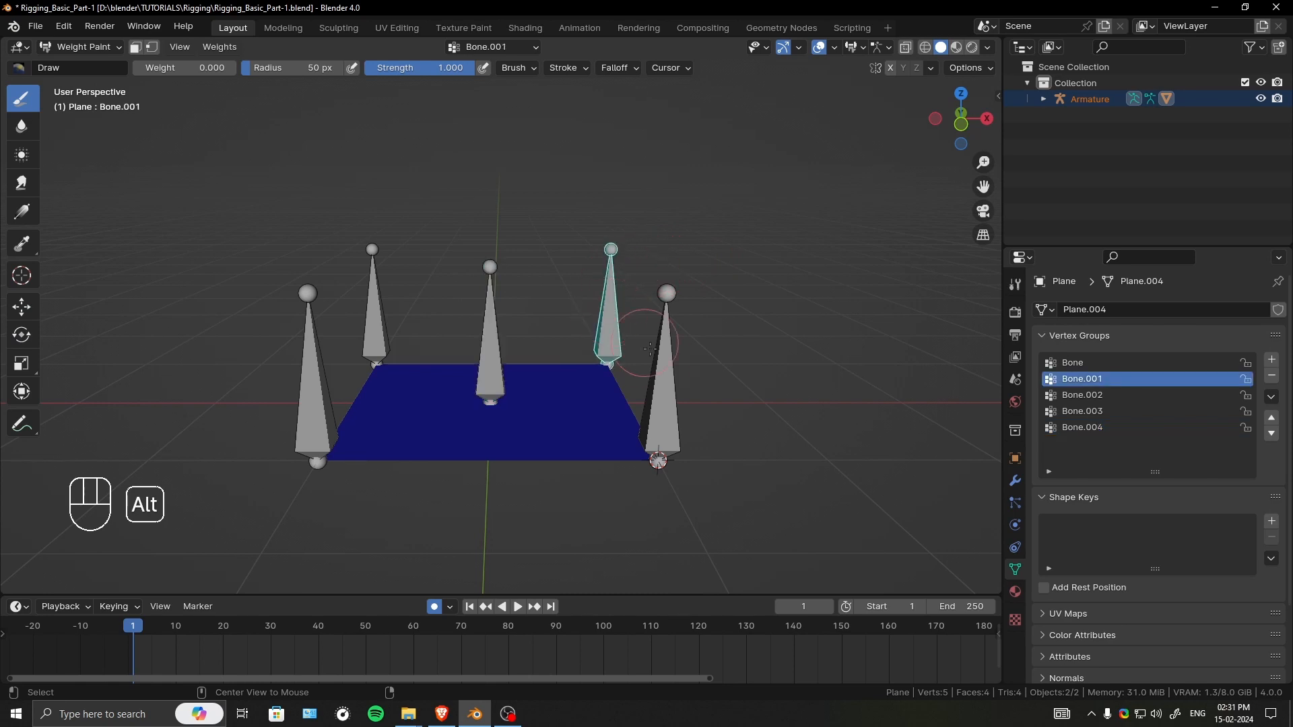
alt+click(664, 369)
alt+click(486, 346)
alt+click(378, 314)
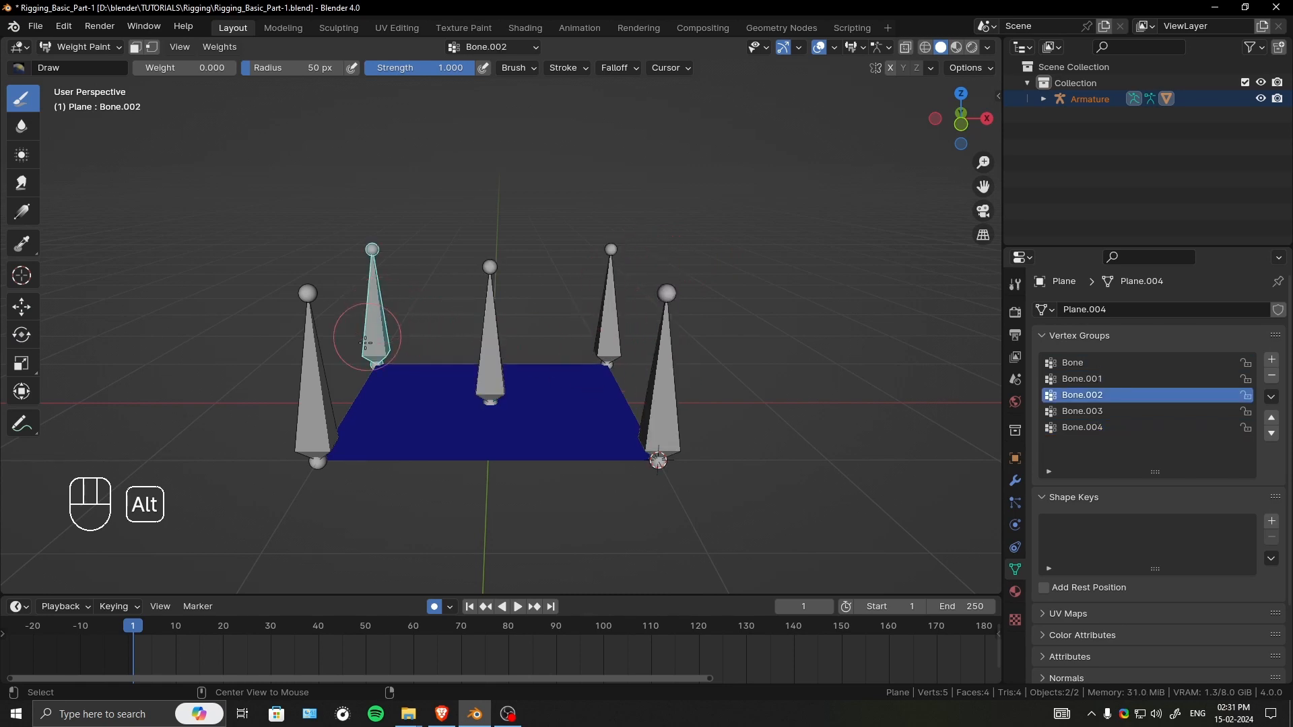
alt+click(321, 412)
alt+click(380, 324)
- Set the Draw brush weight to 1.000 and its falloff curve to the flat constant preset
middle_drag(747, 222, 592, 164)
drag(144, 68, 236, 68)
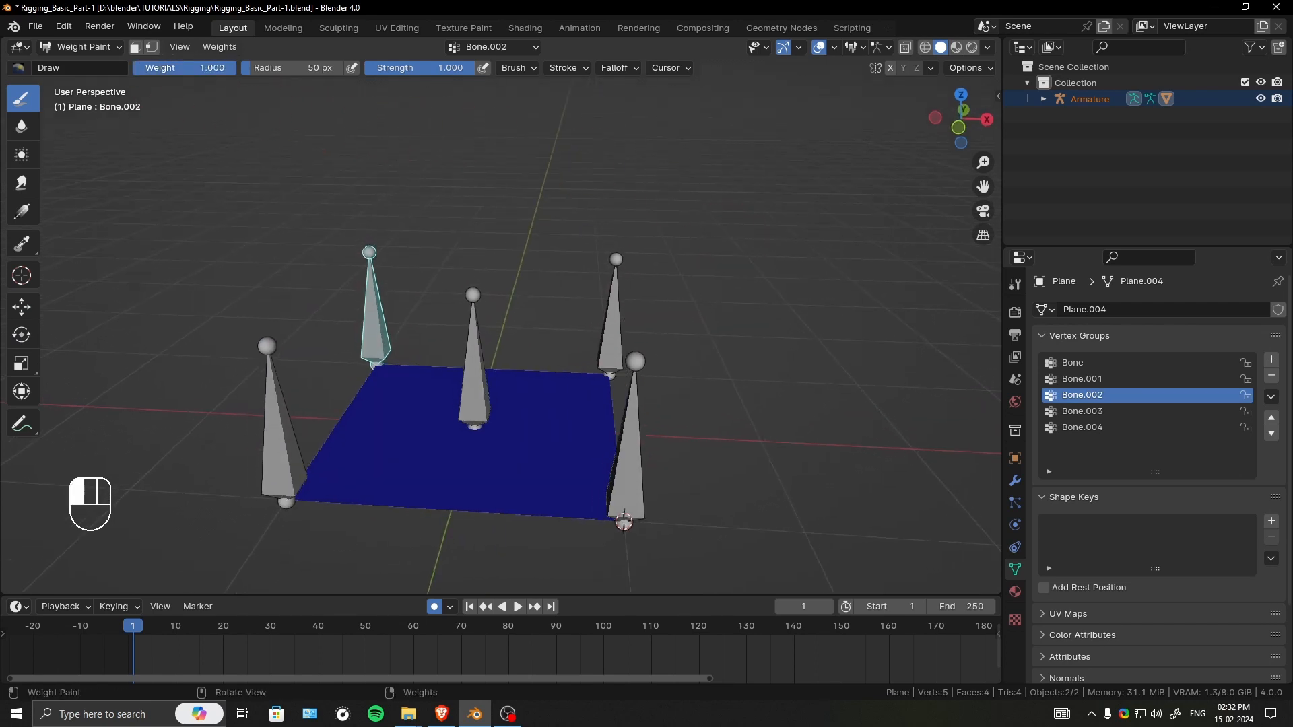
click(671, 68)
click(618, 68)
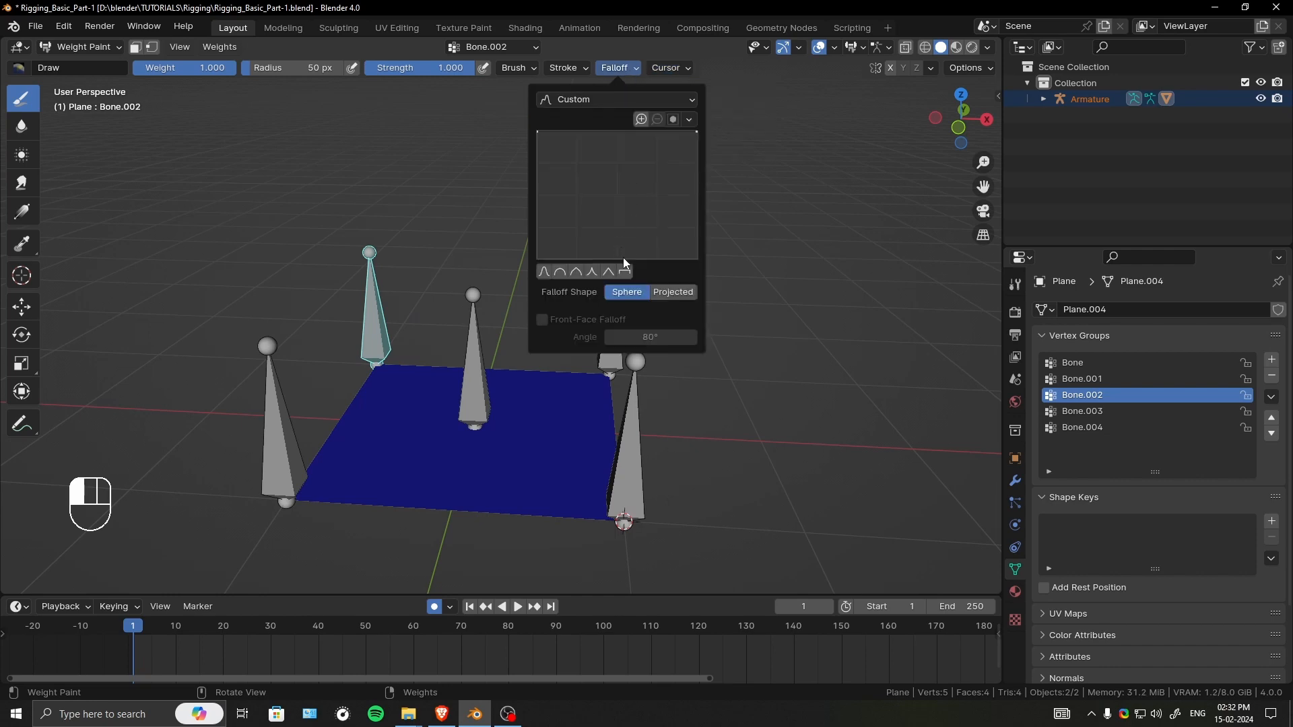
click(549, 274)
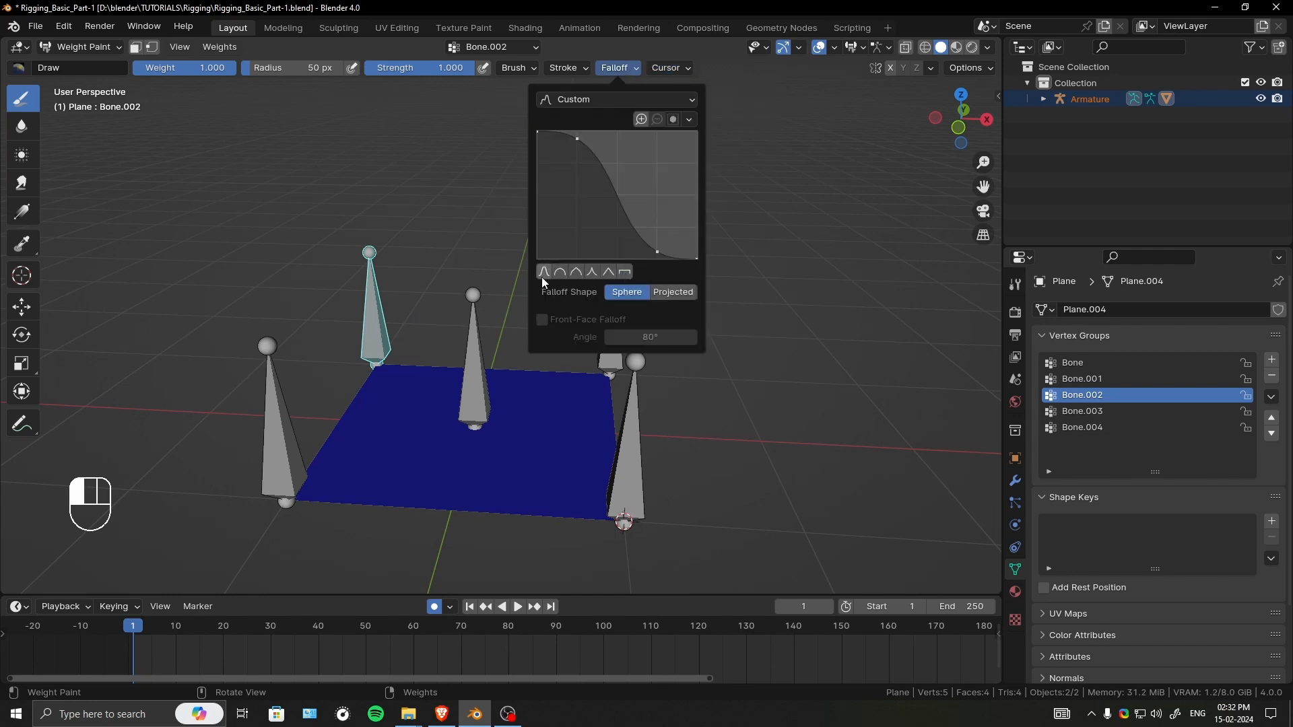
click(625, 272)
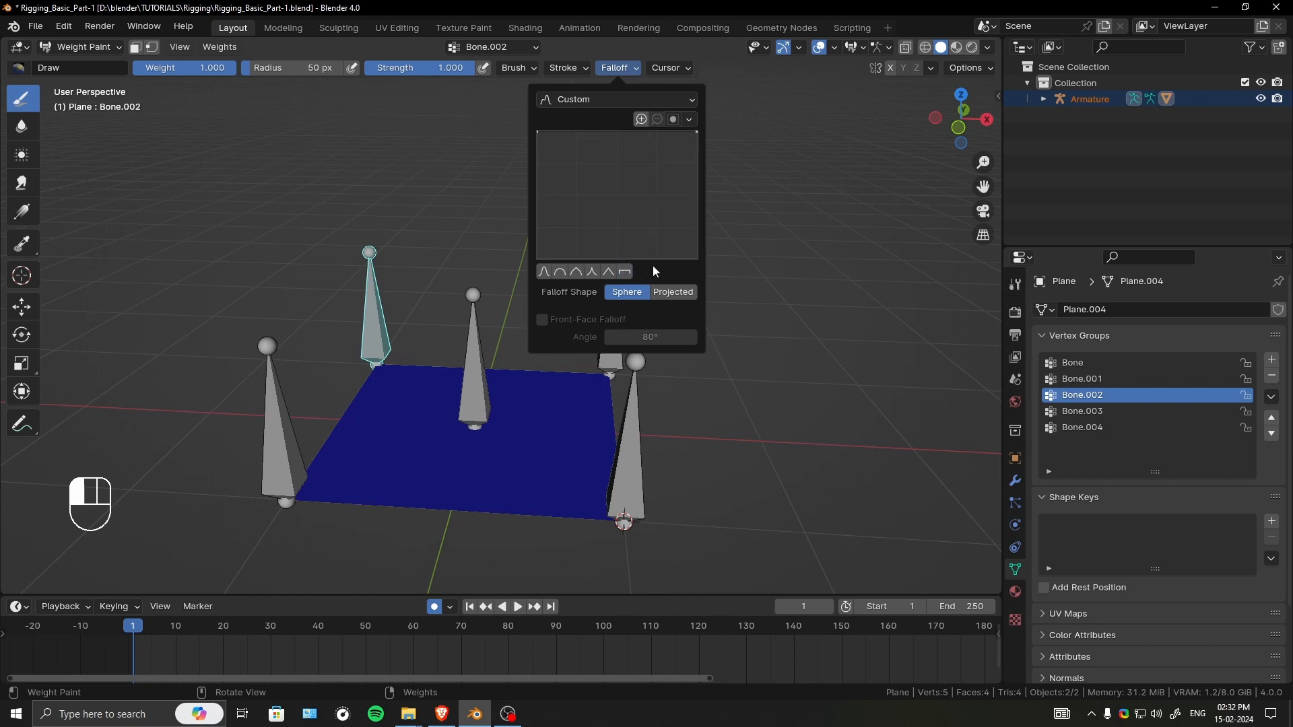
- Select the positive X, positive Y corner bone and paint full weight onto the plane vertex at its base
middle_drag(725, 323, 641, 289)
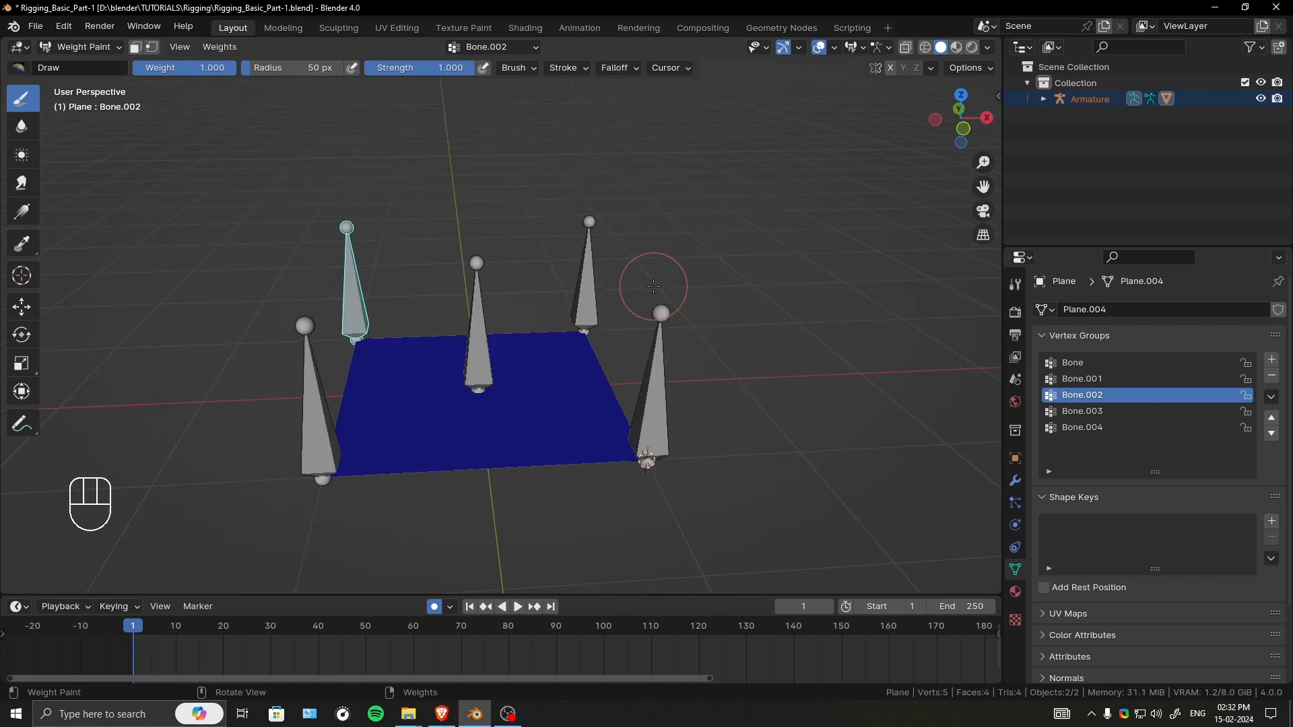
alt+click(600, 283)
alt+click(667, 417)
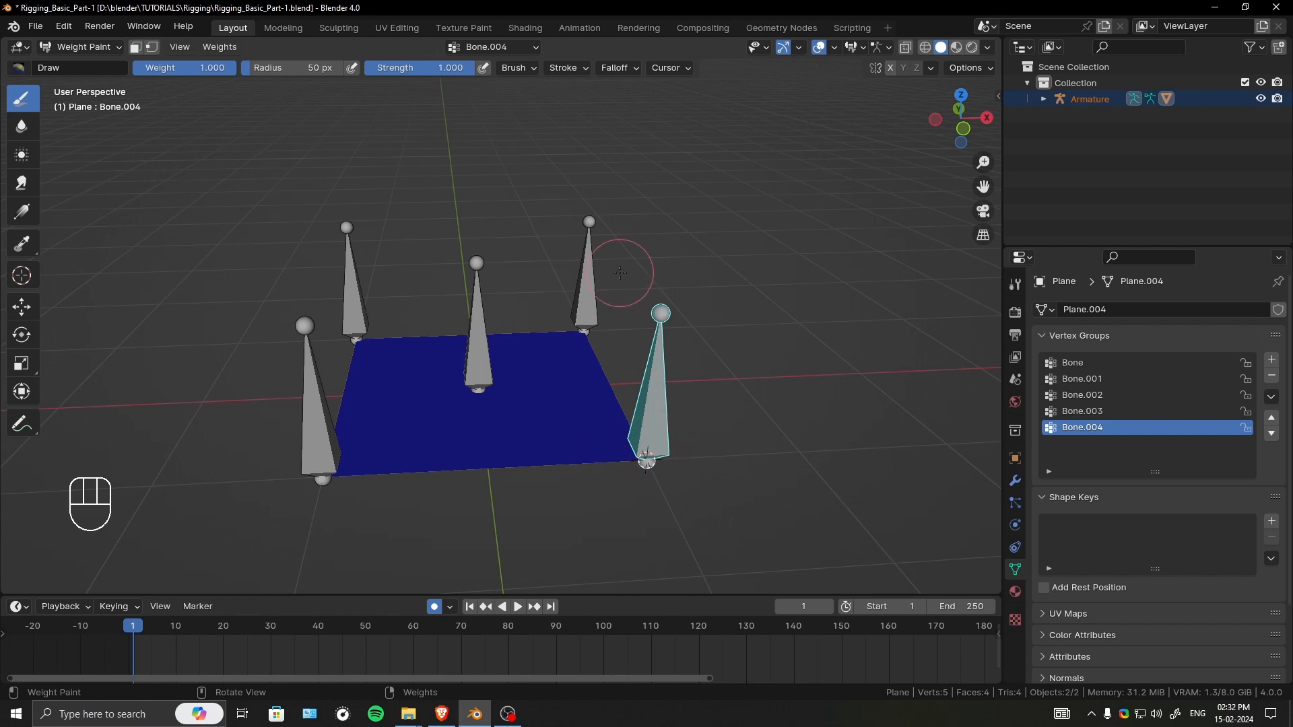
alt+click(590, 286)
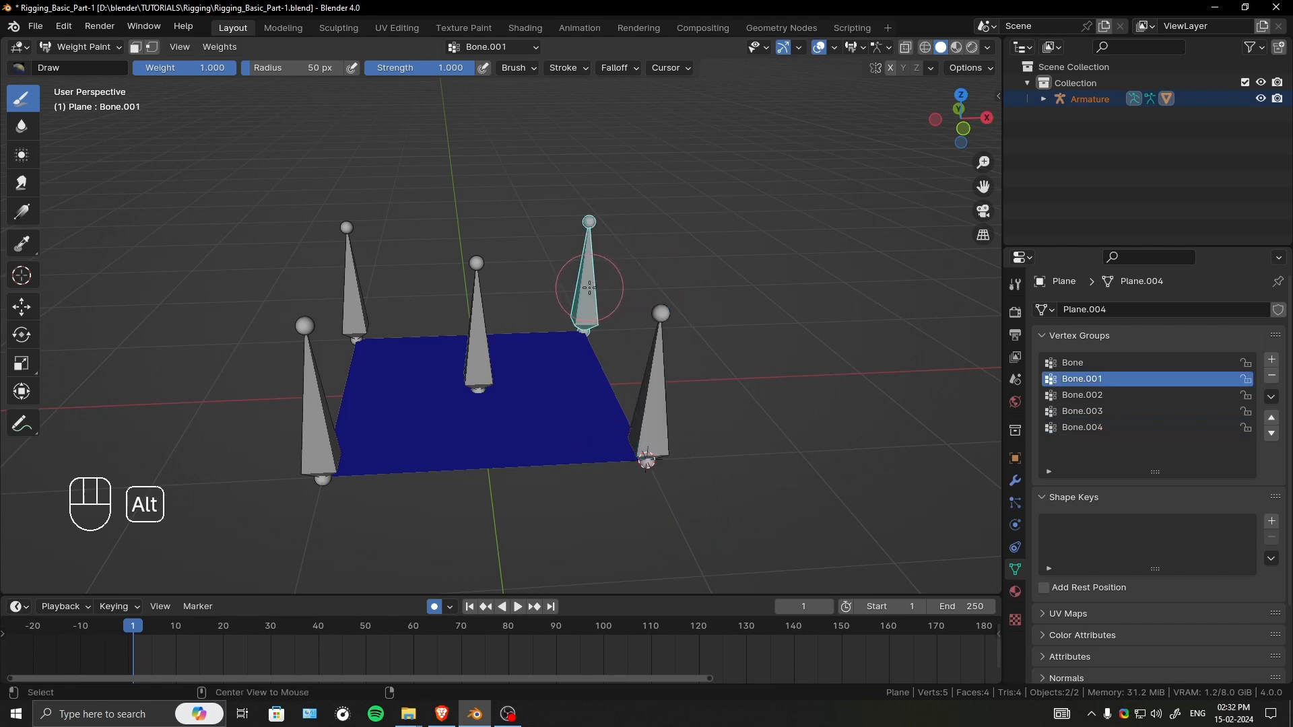
click(577, 340)
- Select the positive X, negative Y corner bone and paint full weight onto the plane vertex at its base
middle_drag(634, 288, 633, 250)
alt+click(639, 410)
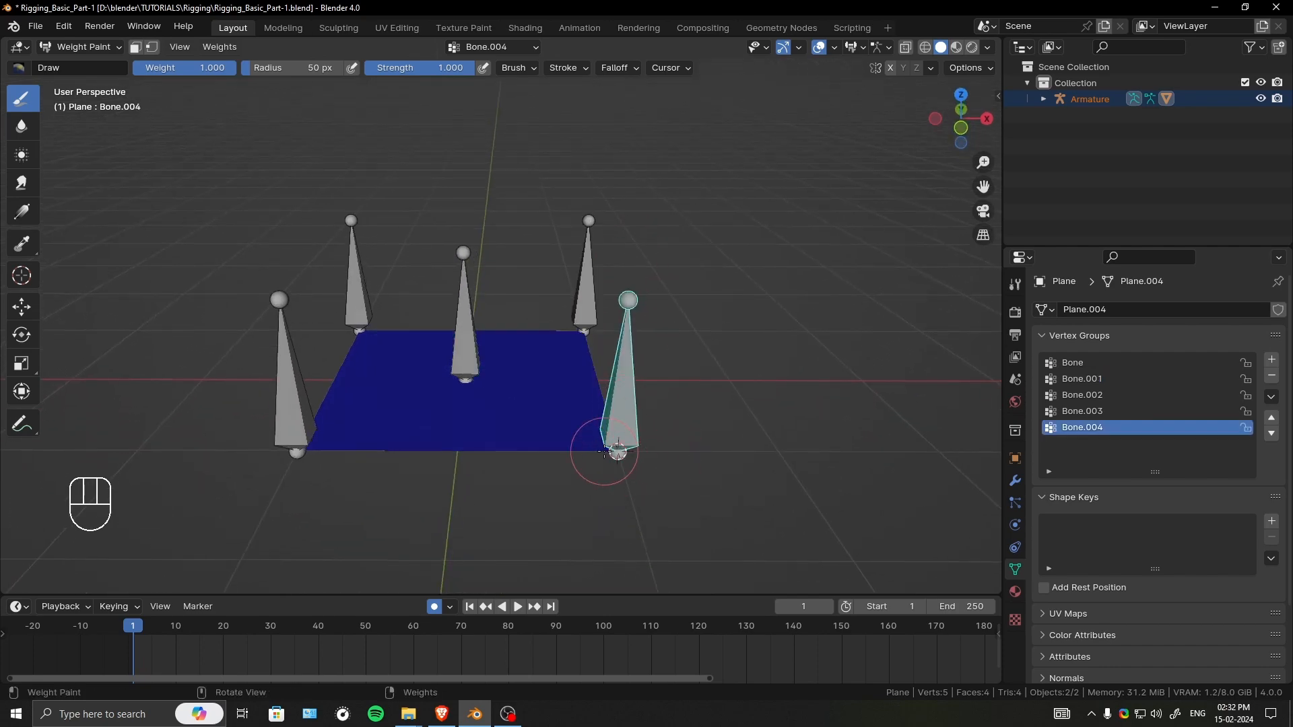
click(626, 448)
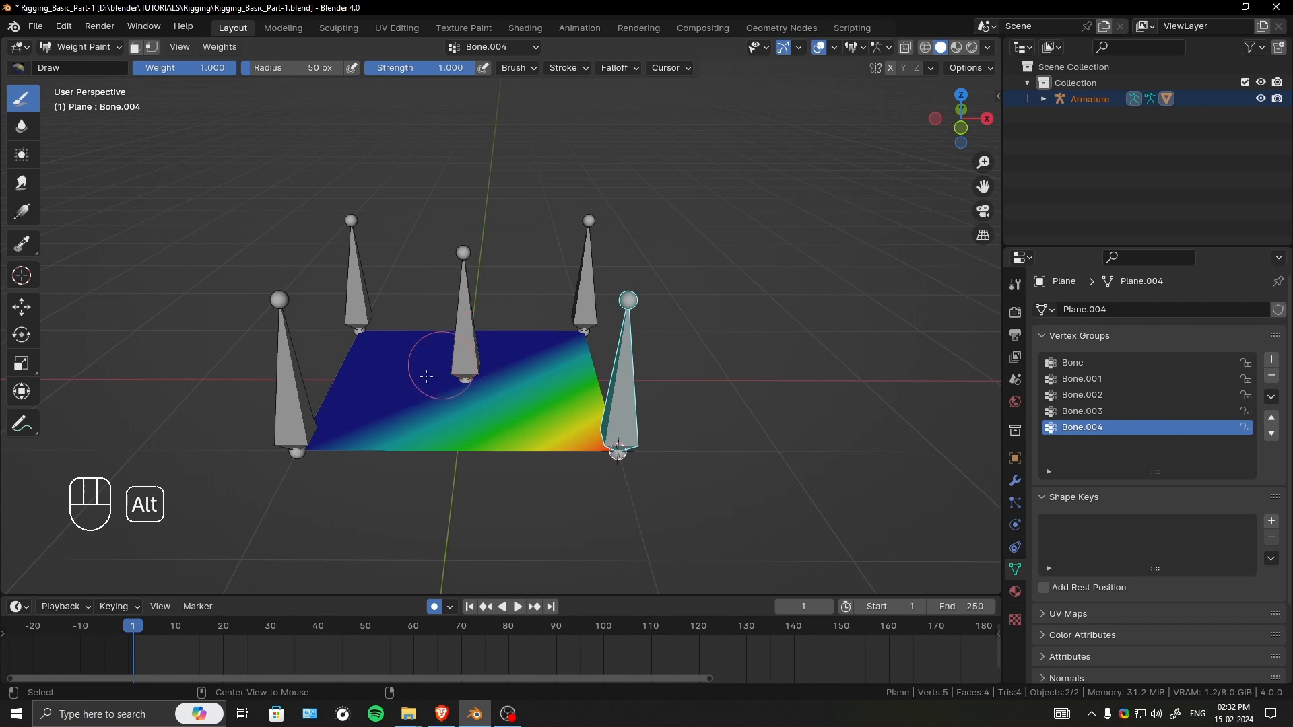
- Paint full weight onto the matching plane corner for each of the two negative X corner bones
alt+click(296, 423)
click(297, 450)
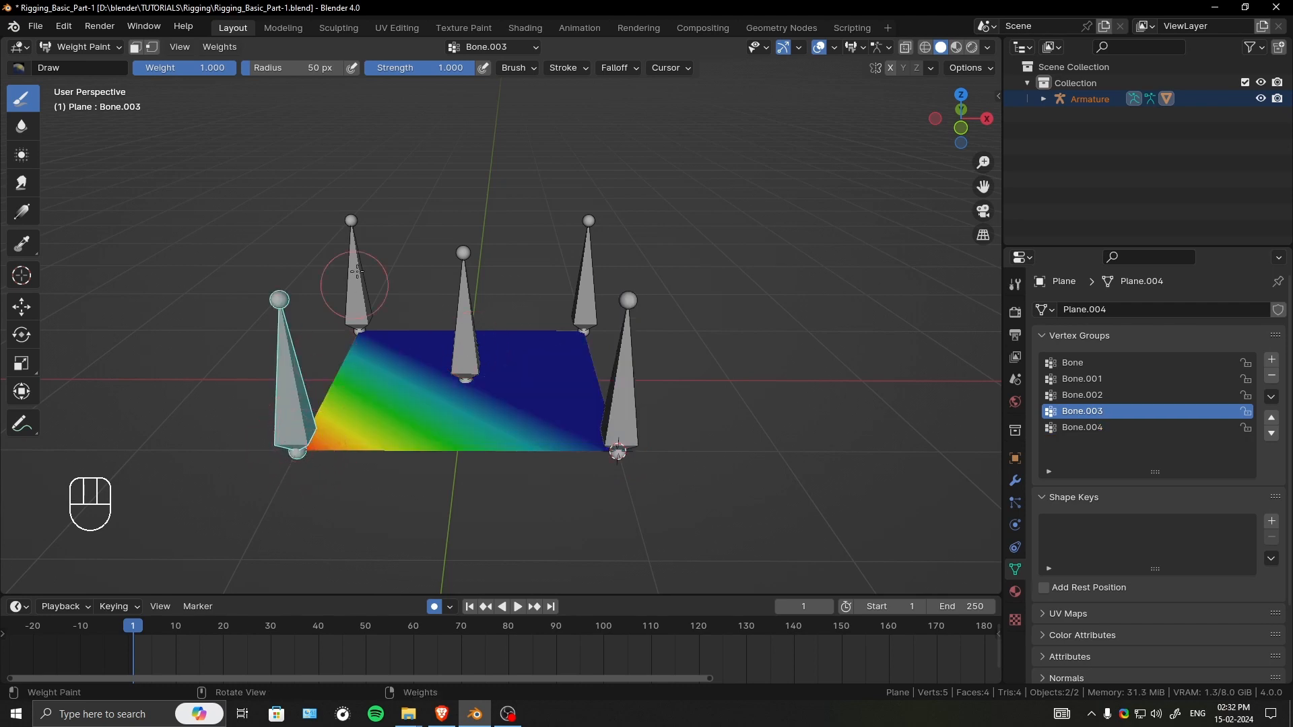
alt+click(354, 265)
click(364, 337)
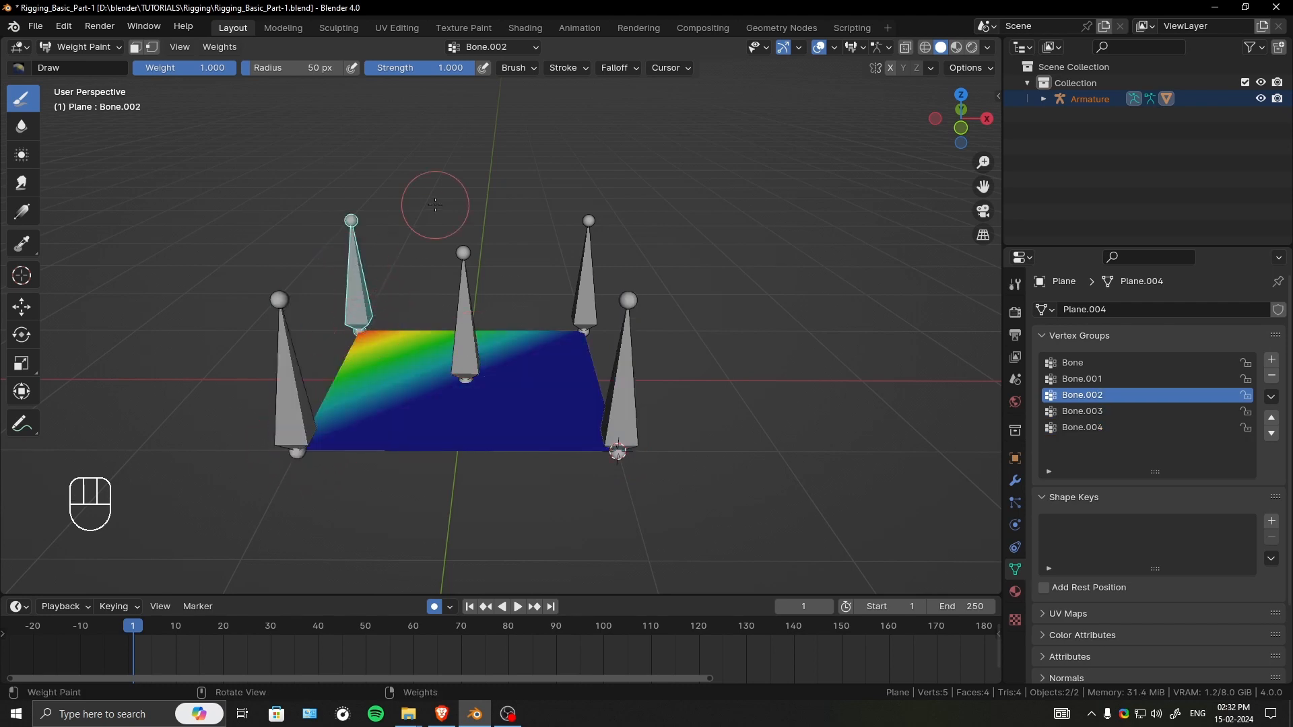
- Select the centre bone and paint full weight onto the plane's middle vertex at its base
mouse_move(433, 202)
middle_down()
mouse_move(437, 249)
mouse_move(455, 216)
middle_up()
ctrl+middle_drag(497, 368, 444, 357)
mouse_move(461, 371)
shift+middle_down()
mouse_move(473, 346)
mouse_move(427, 326)
mouse_move(286, 363)
shift+middle_up()
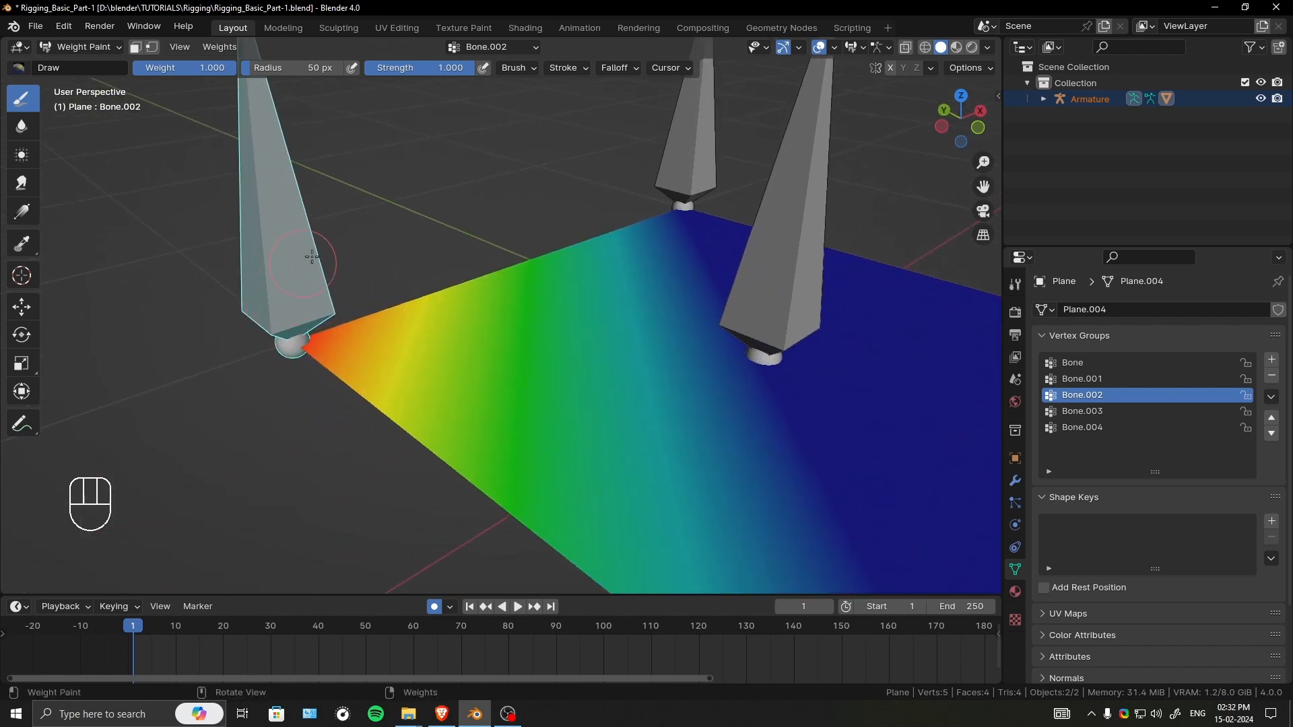
shift+middle_drag(312, 257, 238, 307)
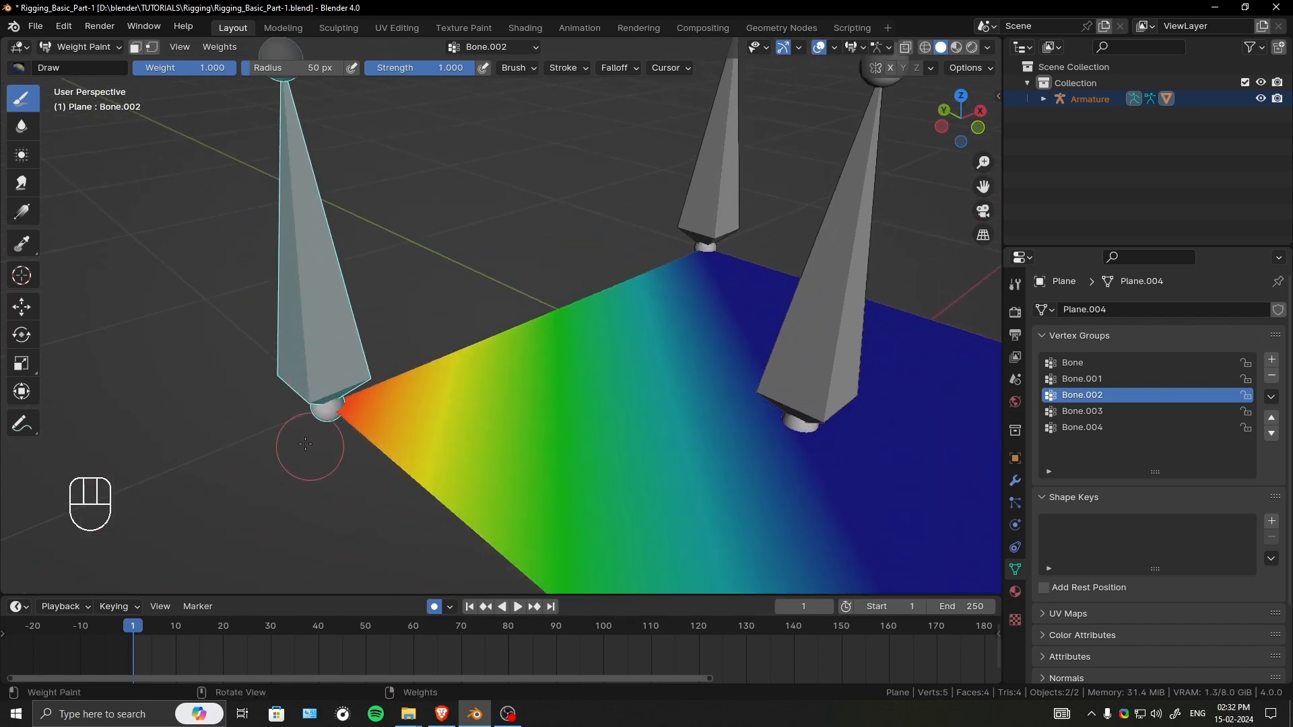
ctrl+middle_drag(427, 297, 545, 365)
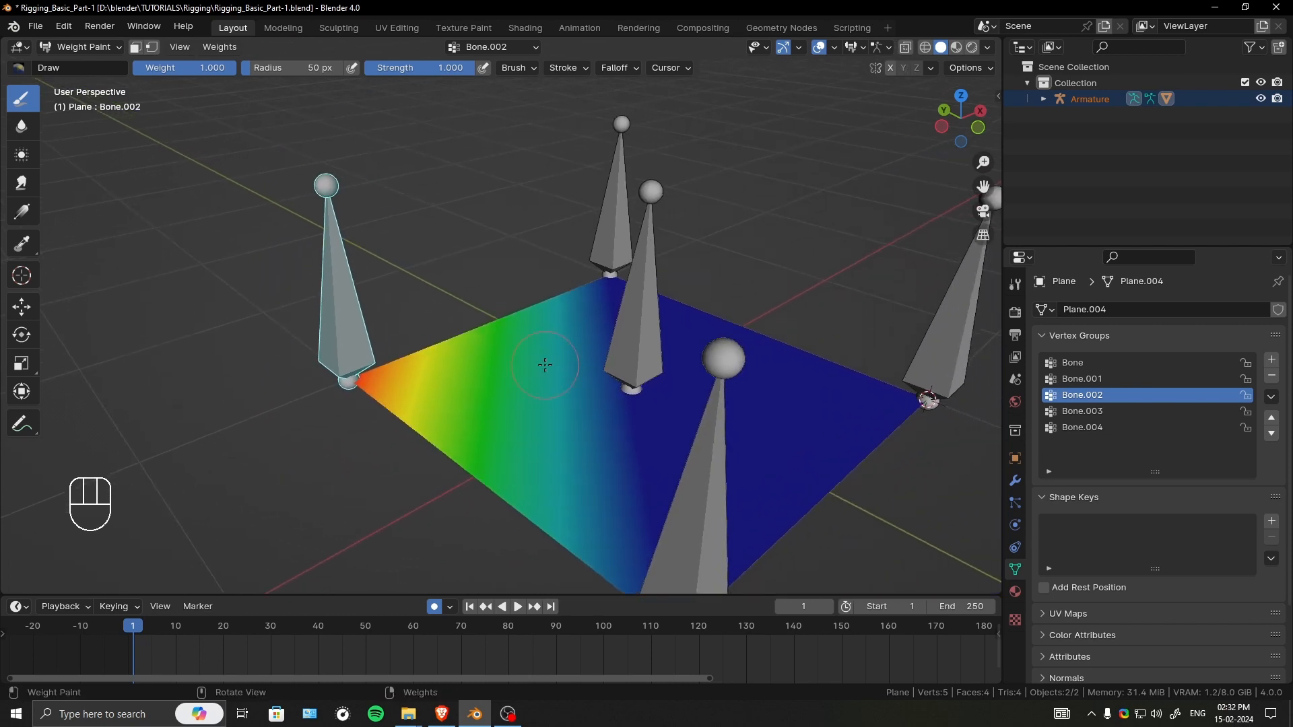
middle_drag(745, 404, 523, 359)
alt+click(523, 359)
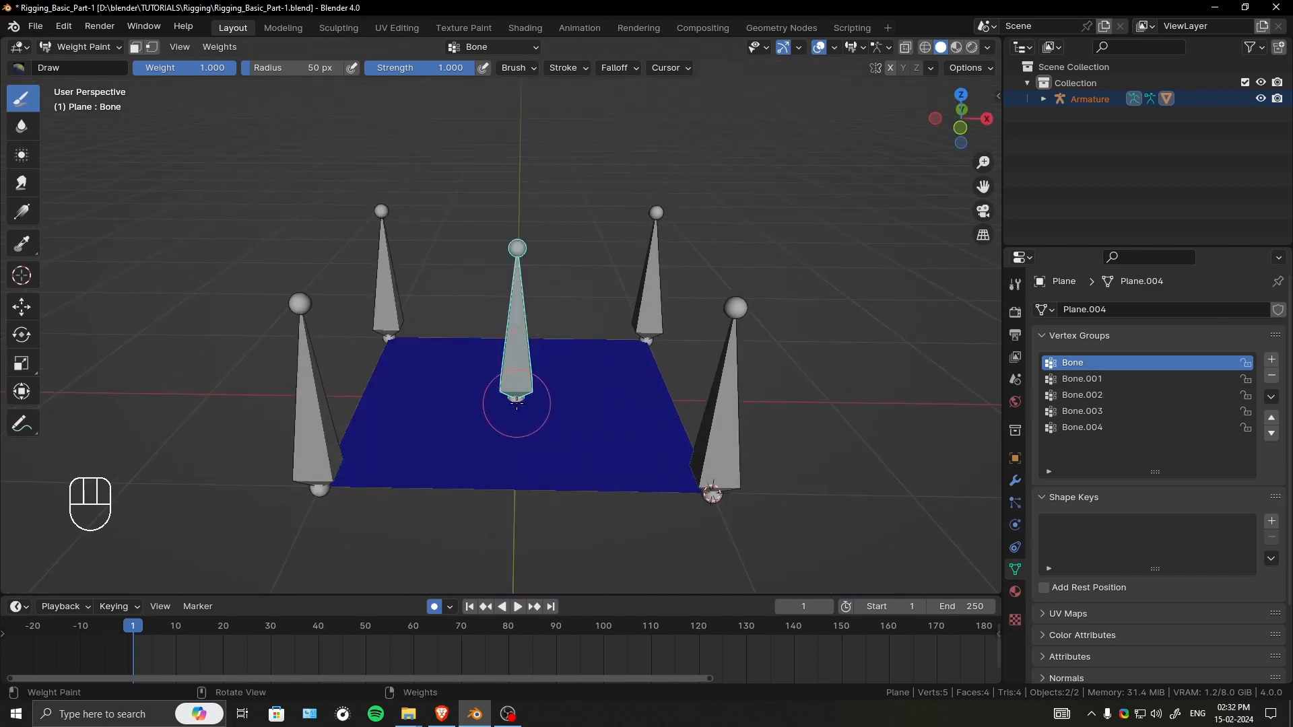
- Check the painted weights of the four corner bones by selecting each one in turn
middle_drag(606, 367, 635, 289)
alt+click(635, 288)
alt+click(725, 383)
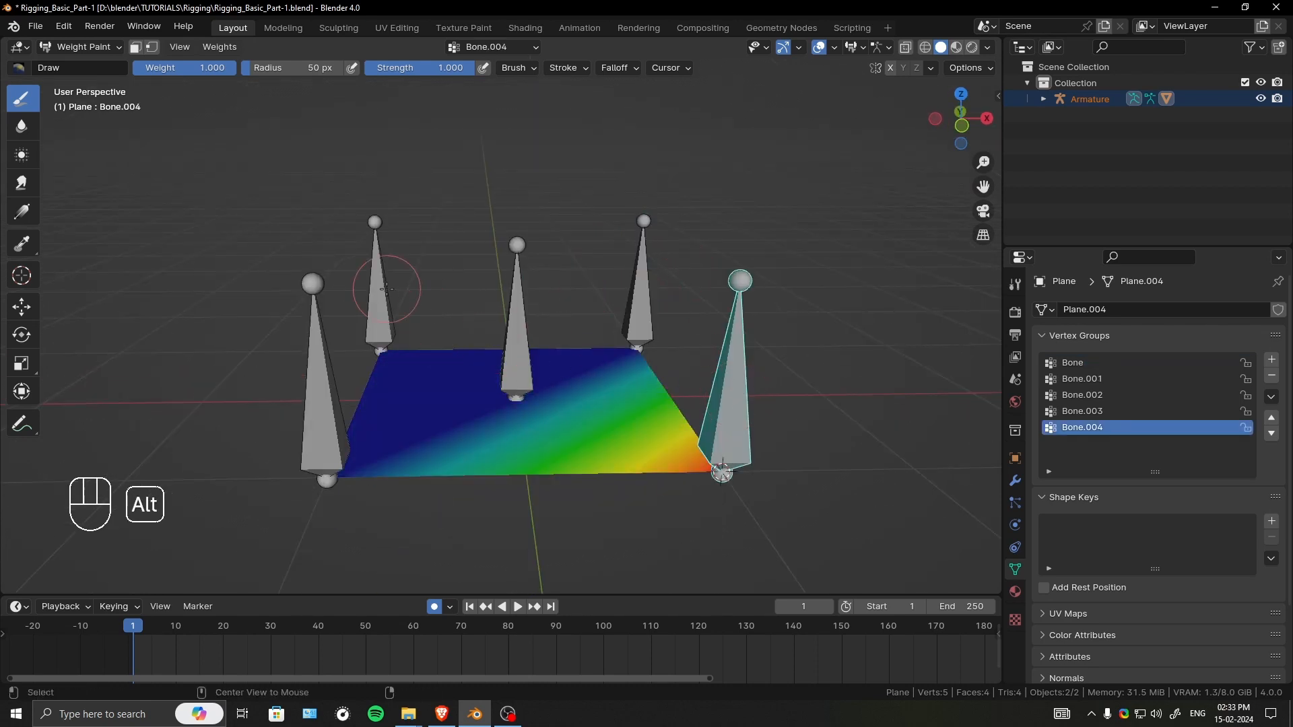
alt+click(387, 288)
alt+click(360, 362)
alt+click(315, 377)
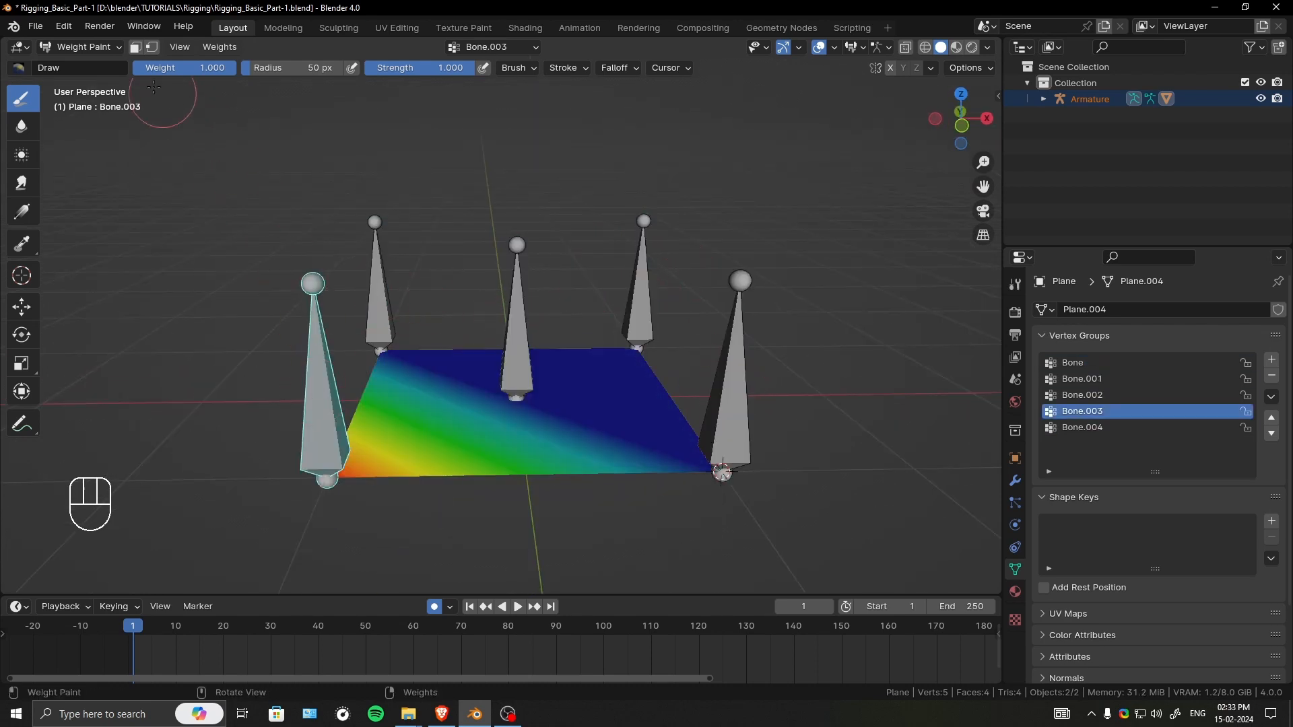
- Leave Weight Paint for Object Mode, select the armature and switch it to Pose Mode
click(81, 47)
click(88, 66)
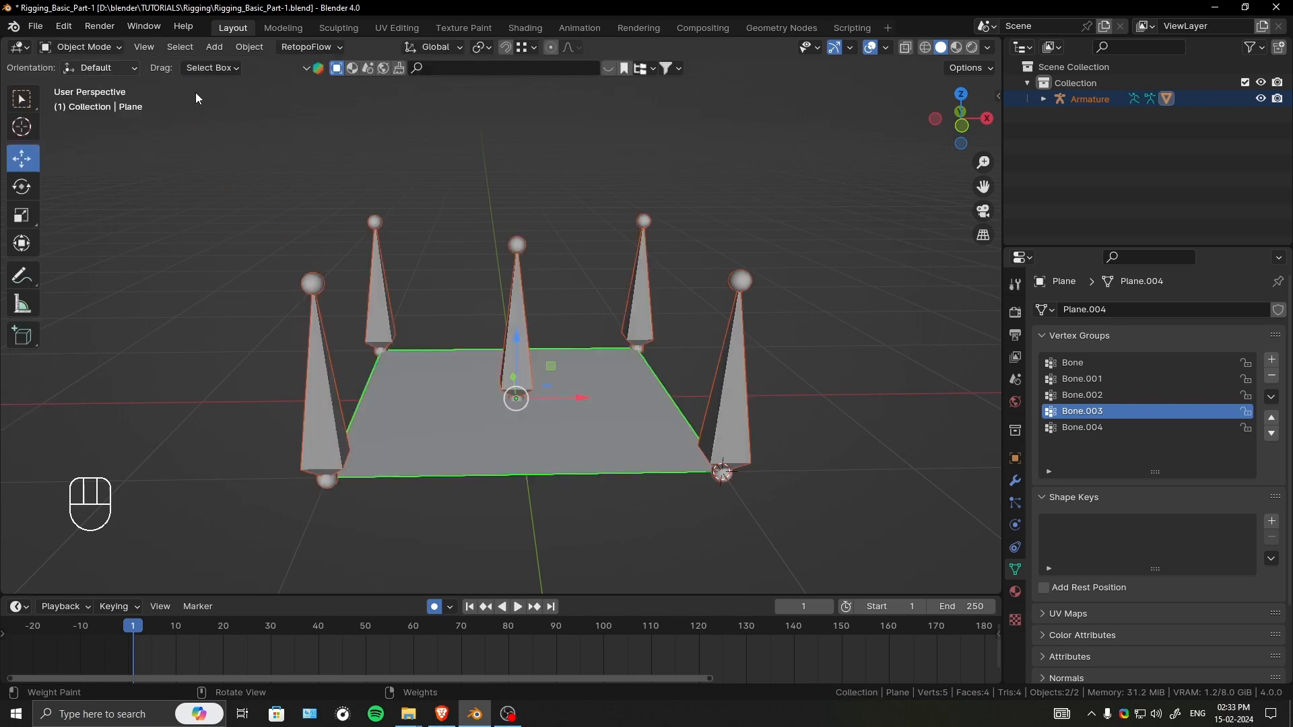
click(513, 351)
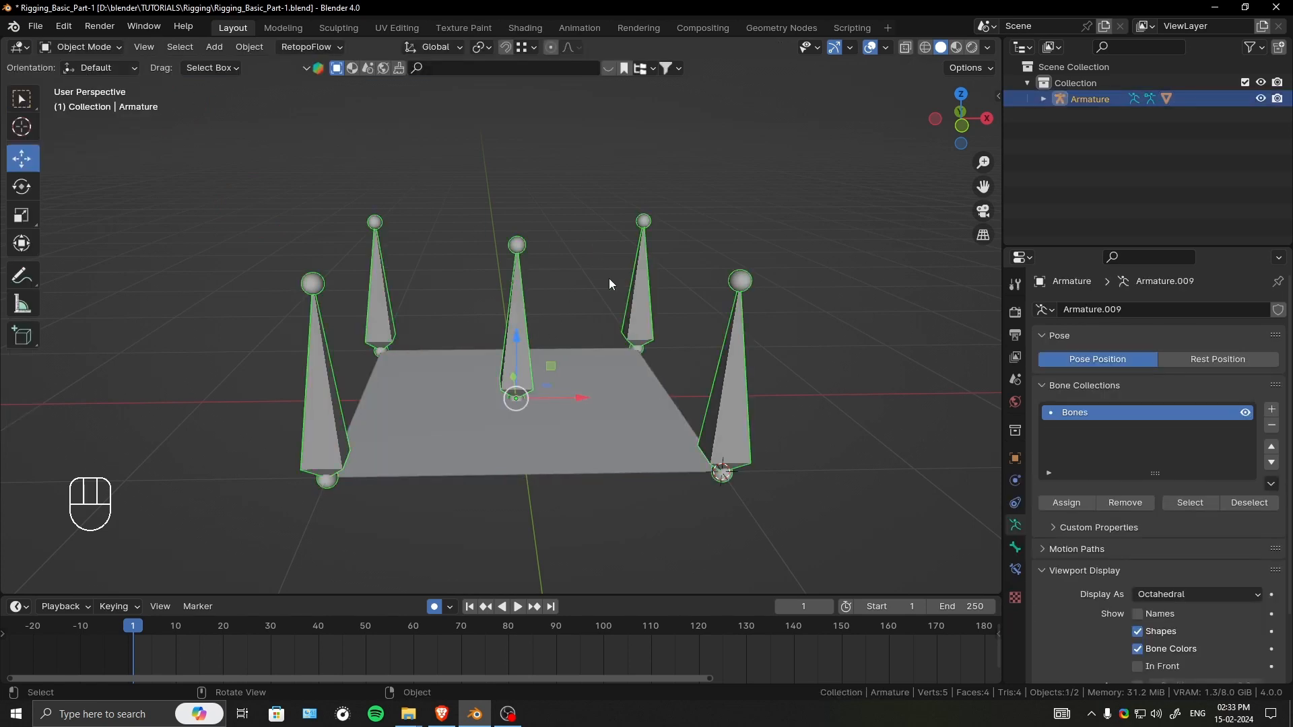
key(ctrl+Tab)
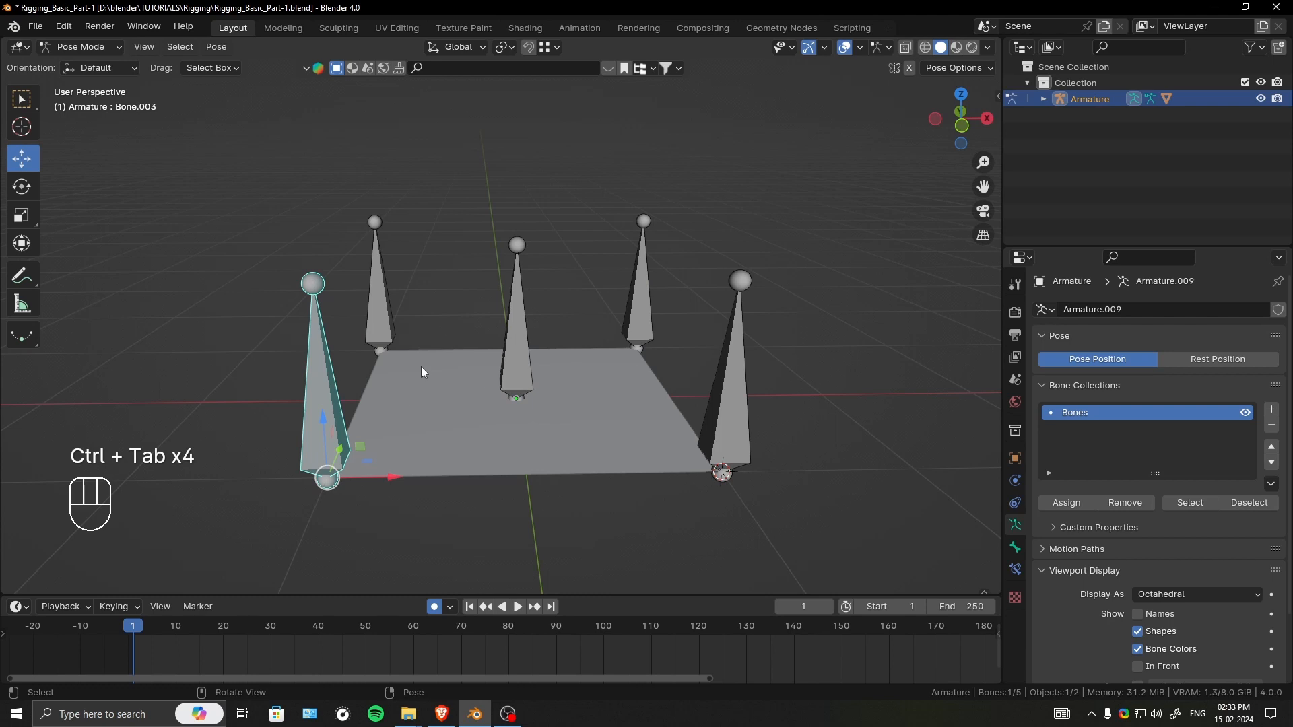
- Try moving the centre bone to test how the plane deforms, and cancel the move
middle_drag(567, 325, 513, 413)
click(514, 424)
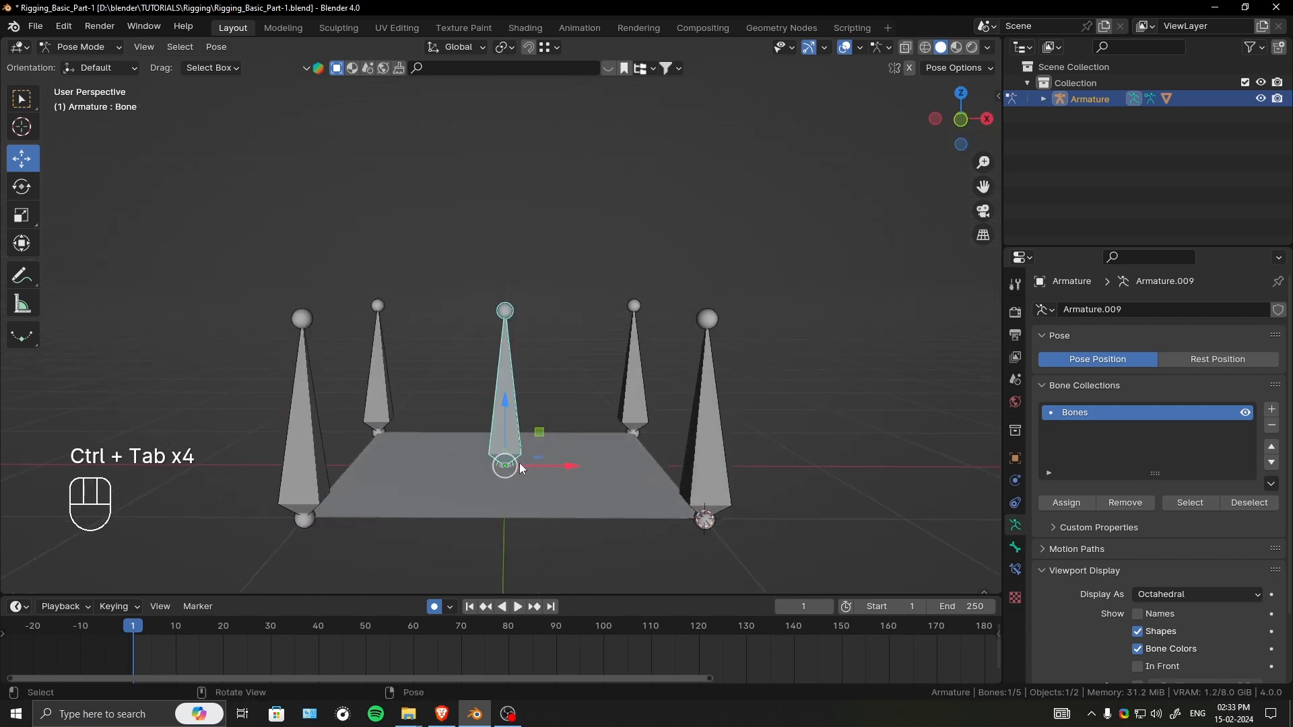
drag(519, 462, 446, 415)
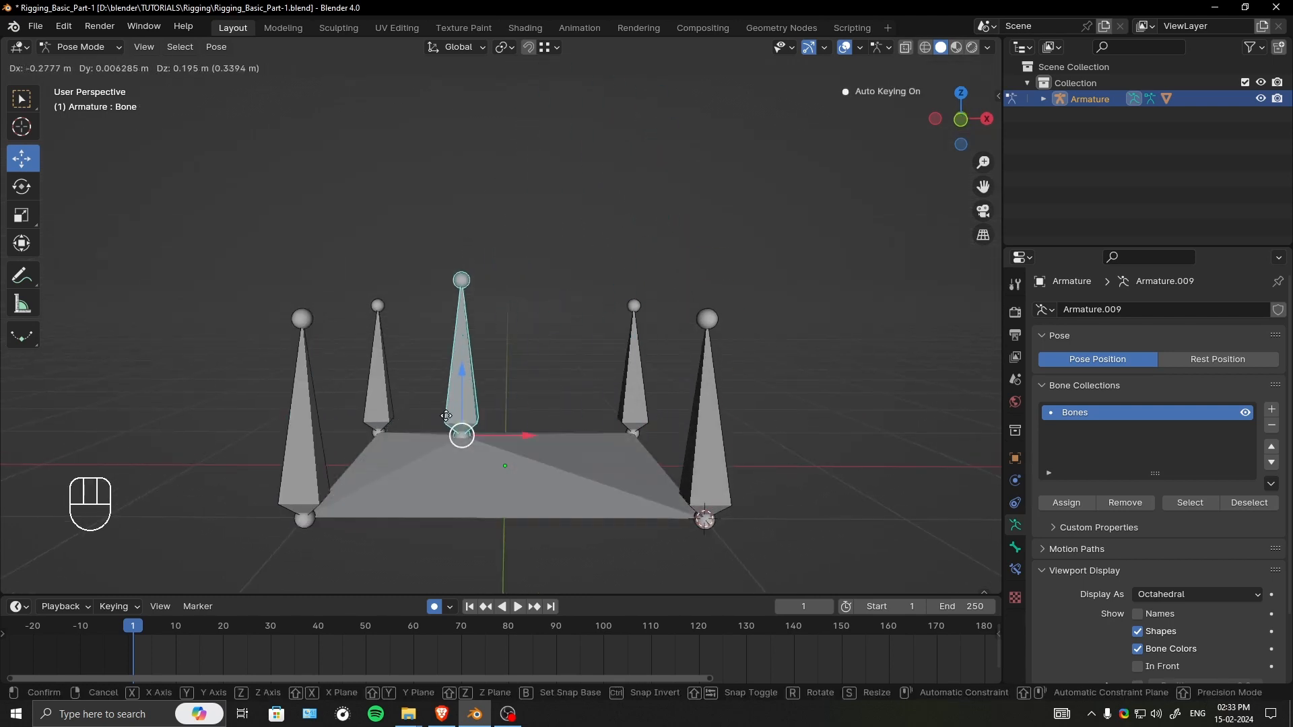
right_click(446, 416)
- Test-move the positive X, positive Y corner bone and the positive X, negative Y corner bone, reverting each move
click(633, 395)
drag(633, 434, 663, 418)
key(ctrl+z)
middle_drag(711, 372, 652, 389)
click(508, 437)
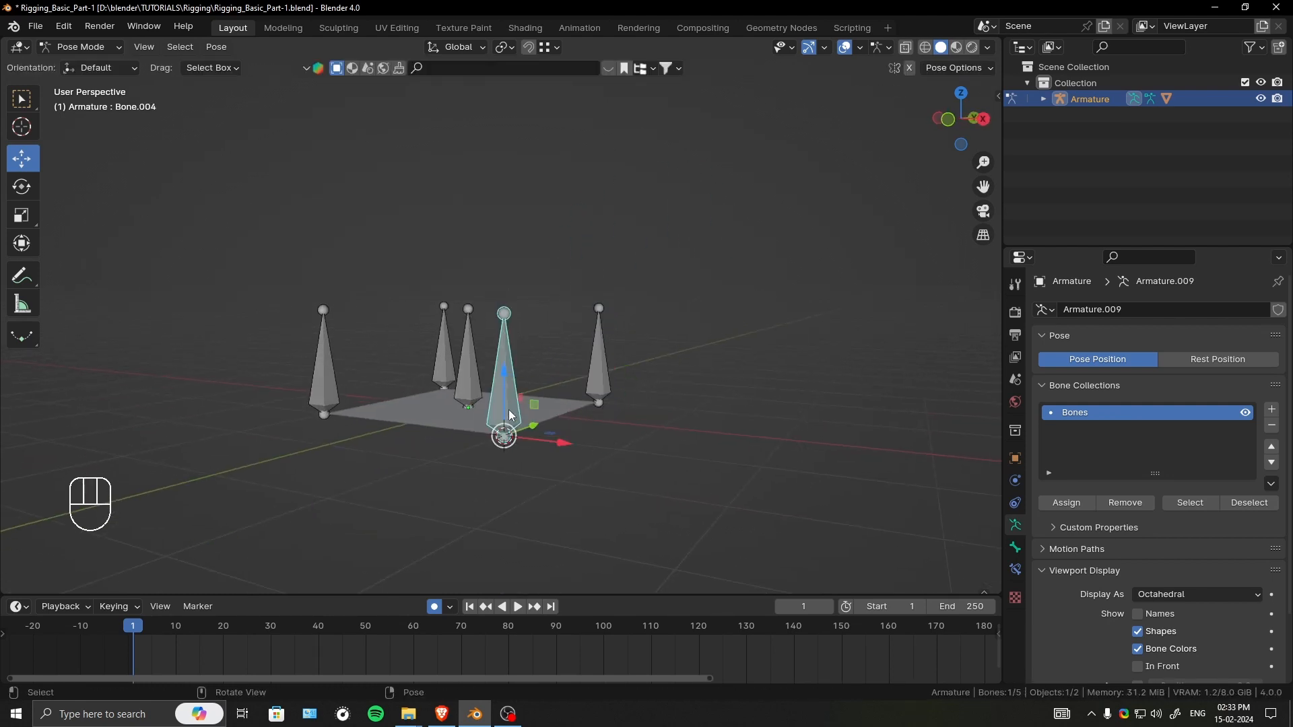
drag(512, 443, 610, 424)
right_click(610, 425)
- Select all five bones and insert a Location, Rotation & Scale keyframe at frame 1
middle_drag(329, 286, 476, 313)
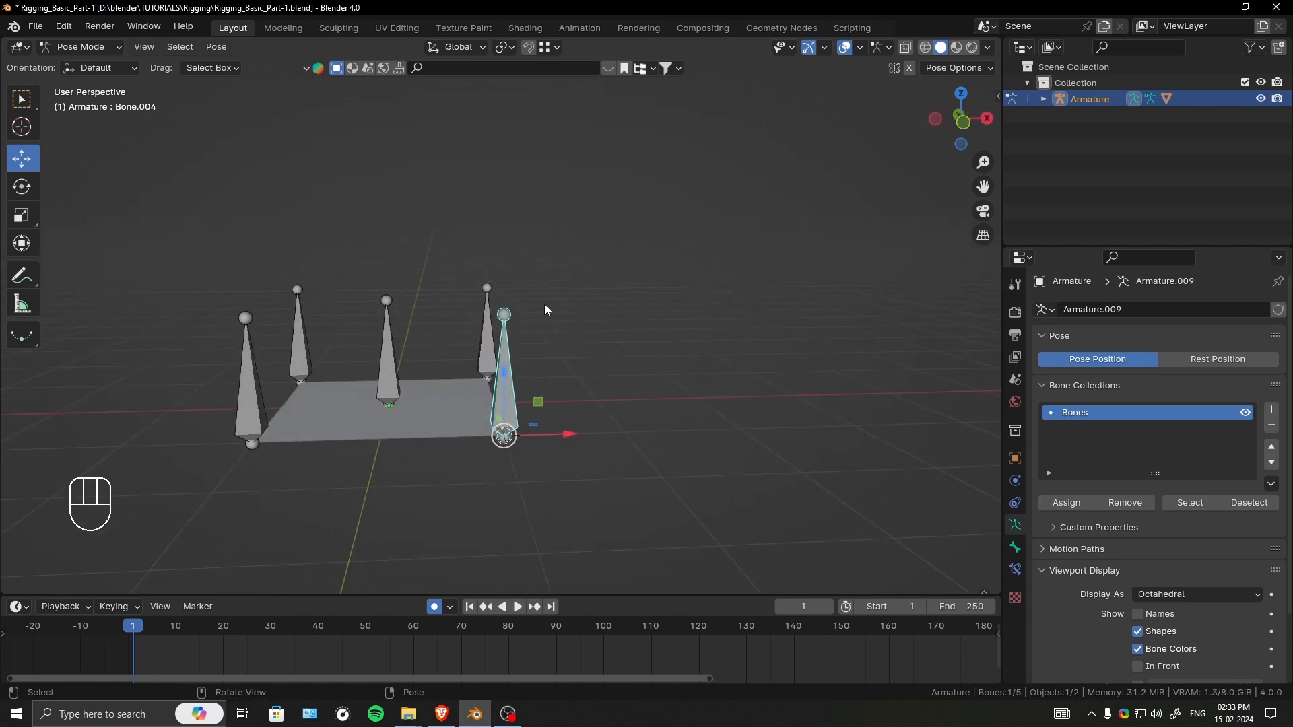
key(a)
key(i)
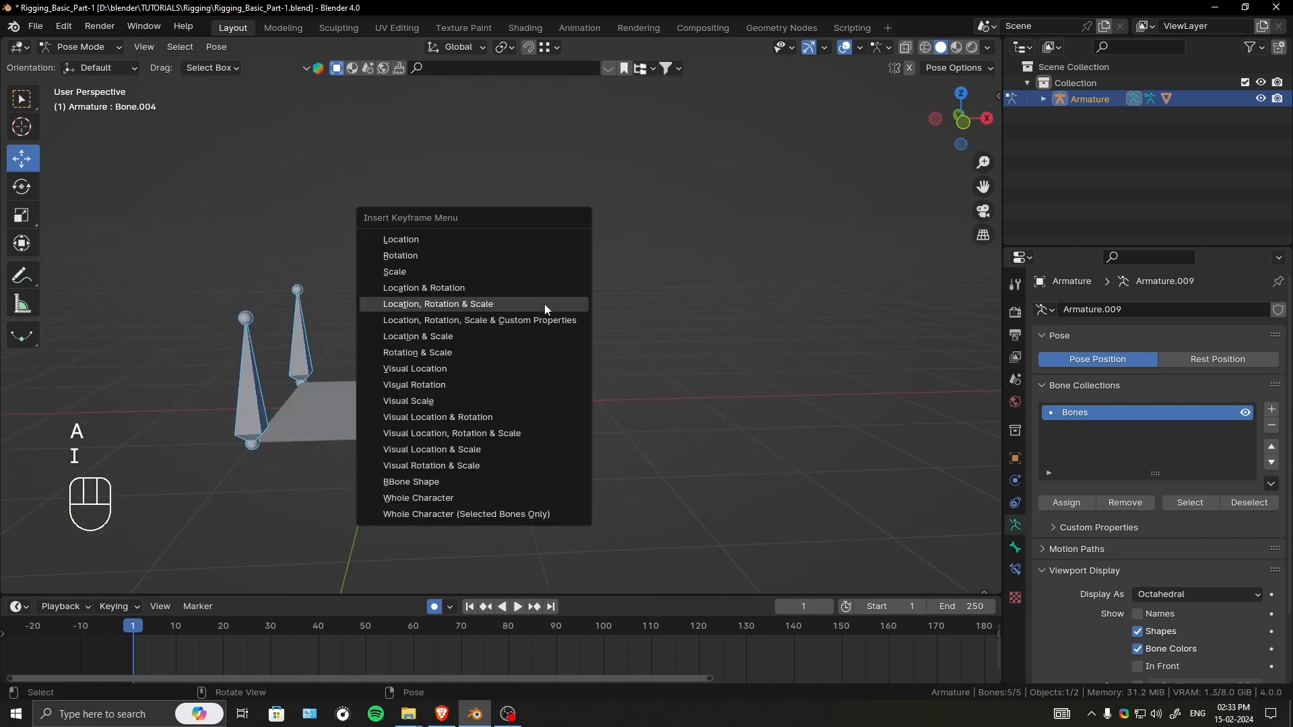
click(544, 304)
- At frame 10, move the centre bone straight up along Z to pull the plane into a tall pyramid
shift+middle_drag(394, 316, 480, 325)
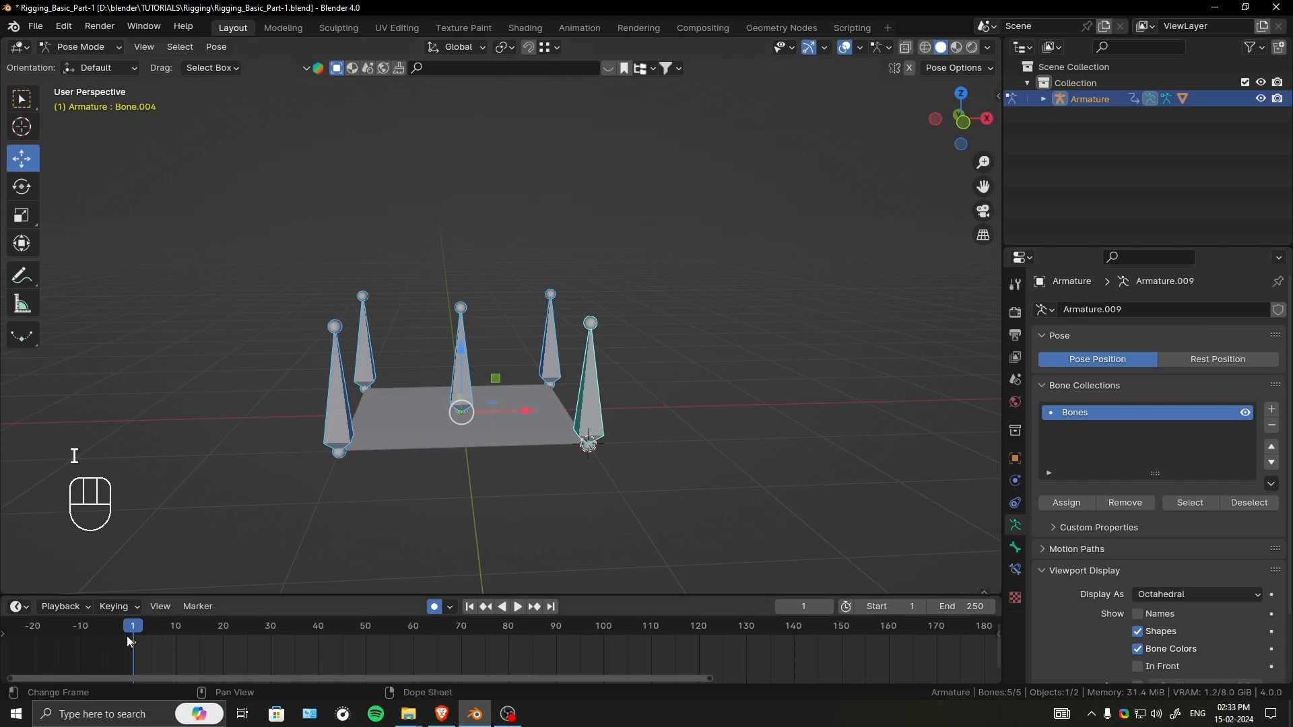
drag(140, 629, 178, 635)
click(455, 371)
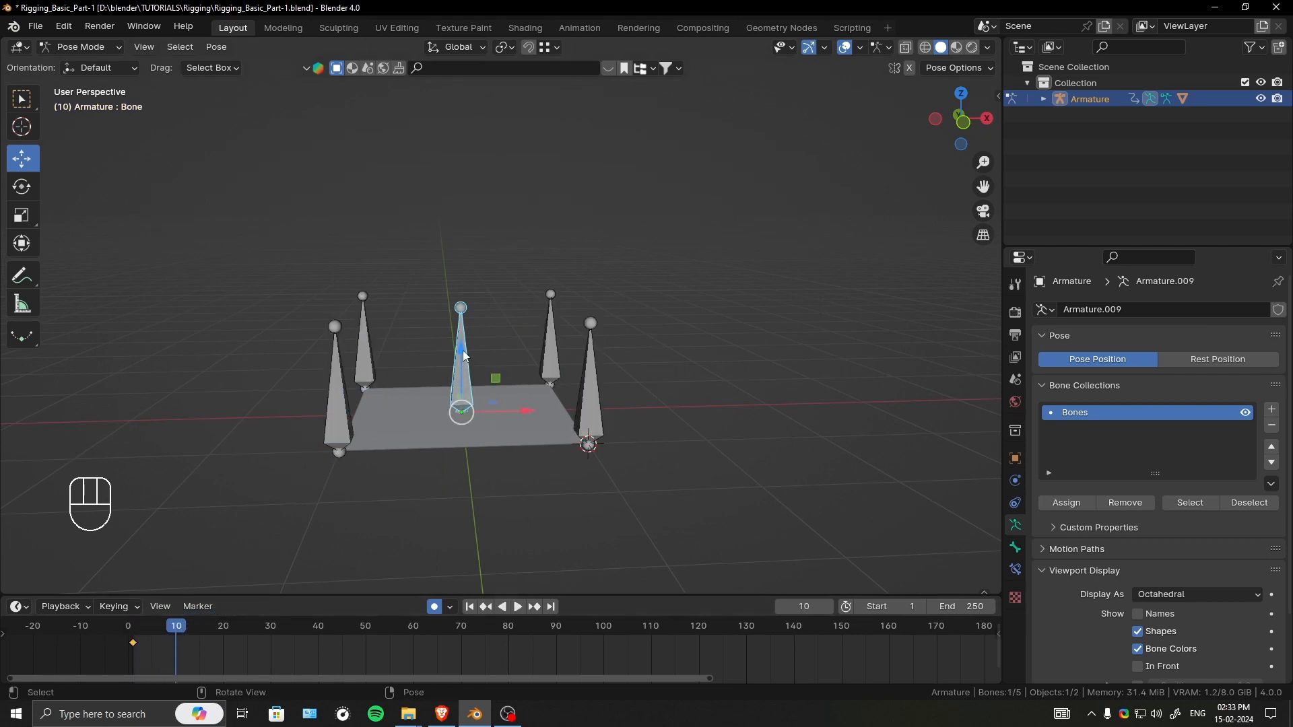
drag(454, 372, 460, 99)
shift+middle_drag(586, 224, 524, 265)
scroll(605, 266, down, 2)
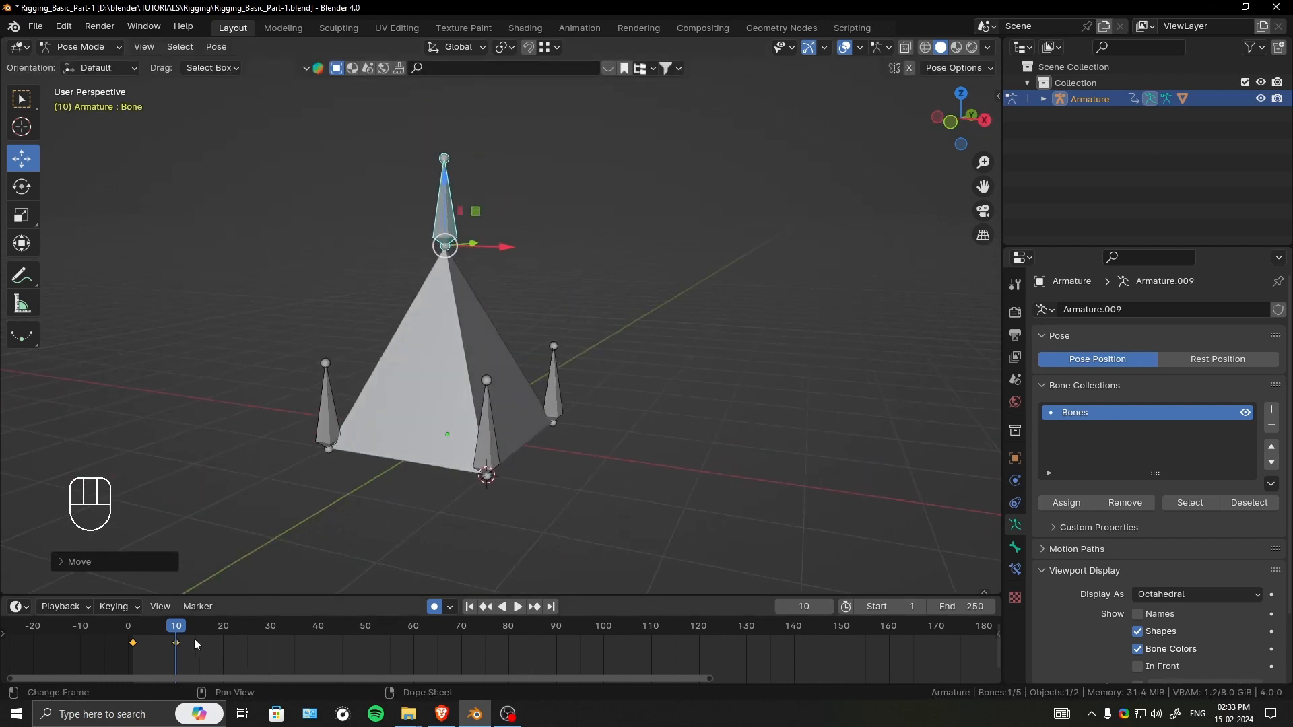
- At frame 20, select the four corner bones and raise them along Z towards the centre bone
drag(181, 632, 223, 628)
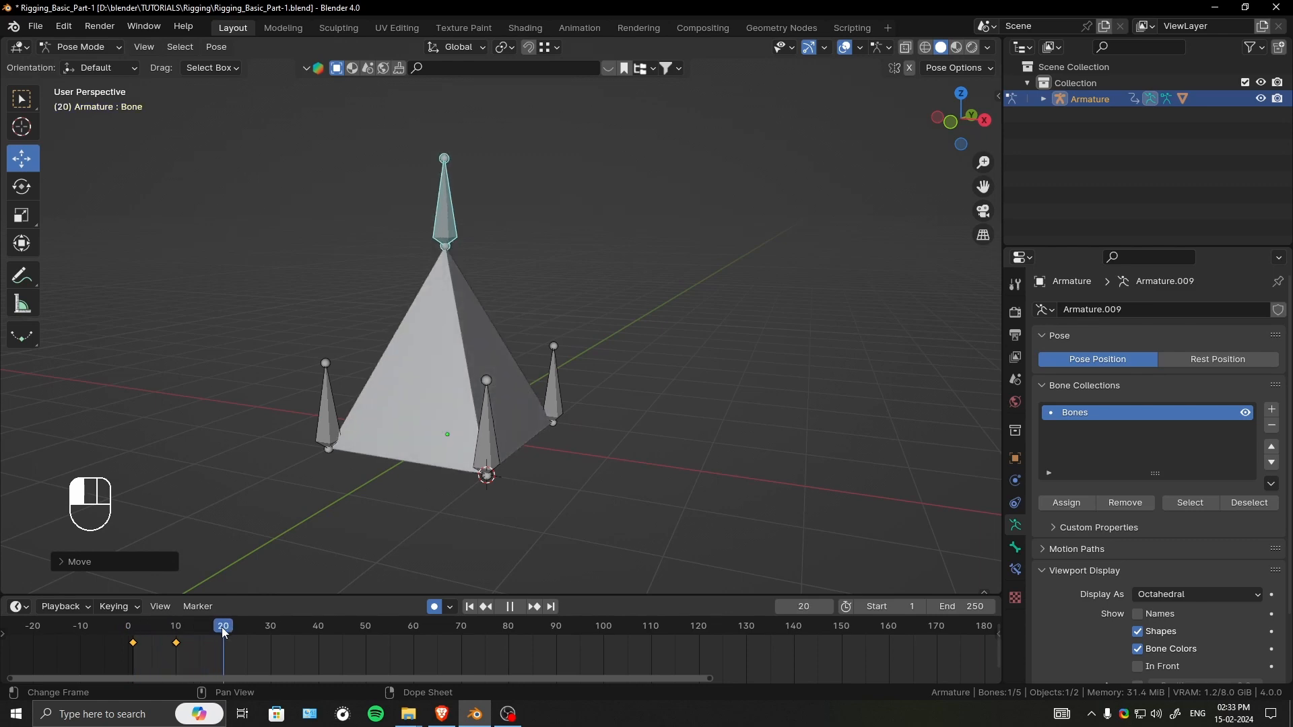
click(338, 412)
middle_drag(415, 359, 414, 256)
drag(281, 333, 556, 429)
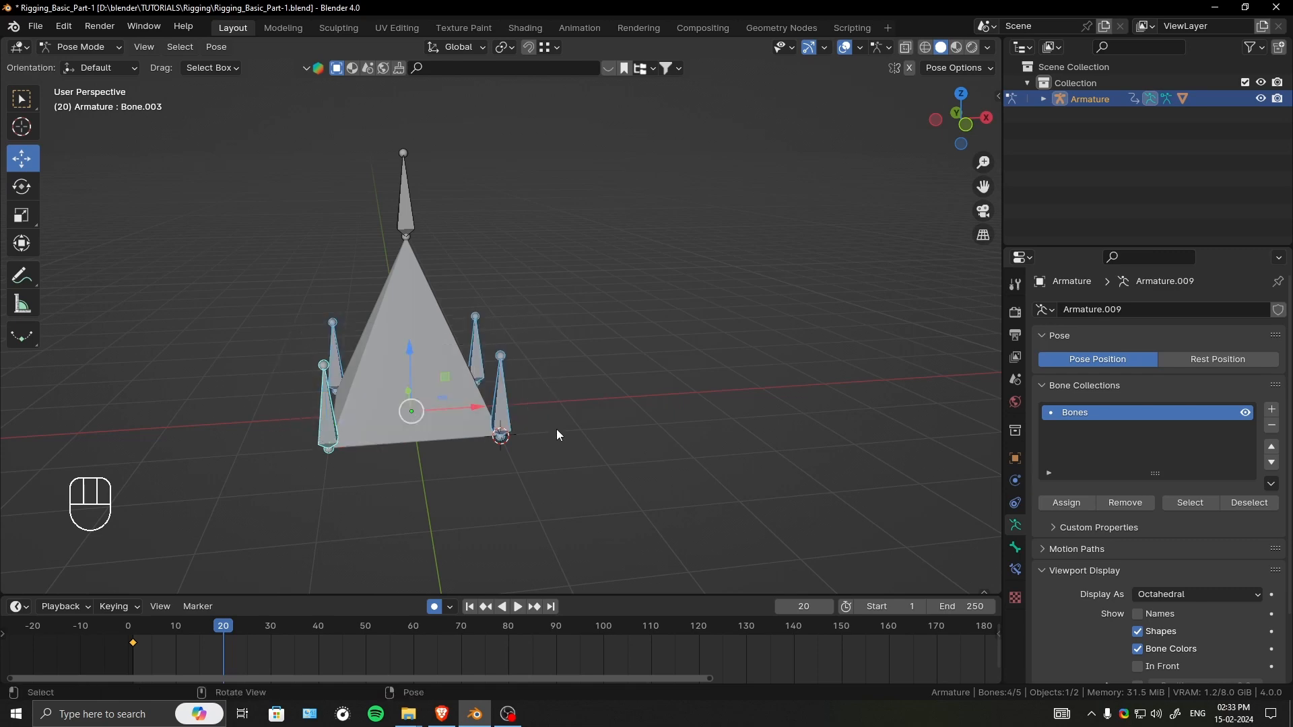
middle_drag(556, 429, 511, 375)
drag(410, 354, 418, 249)
- At frame 10, select the four corner bones and reset their location to the rest position
drag(222, 628, 174, 631)
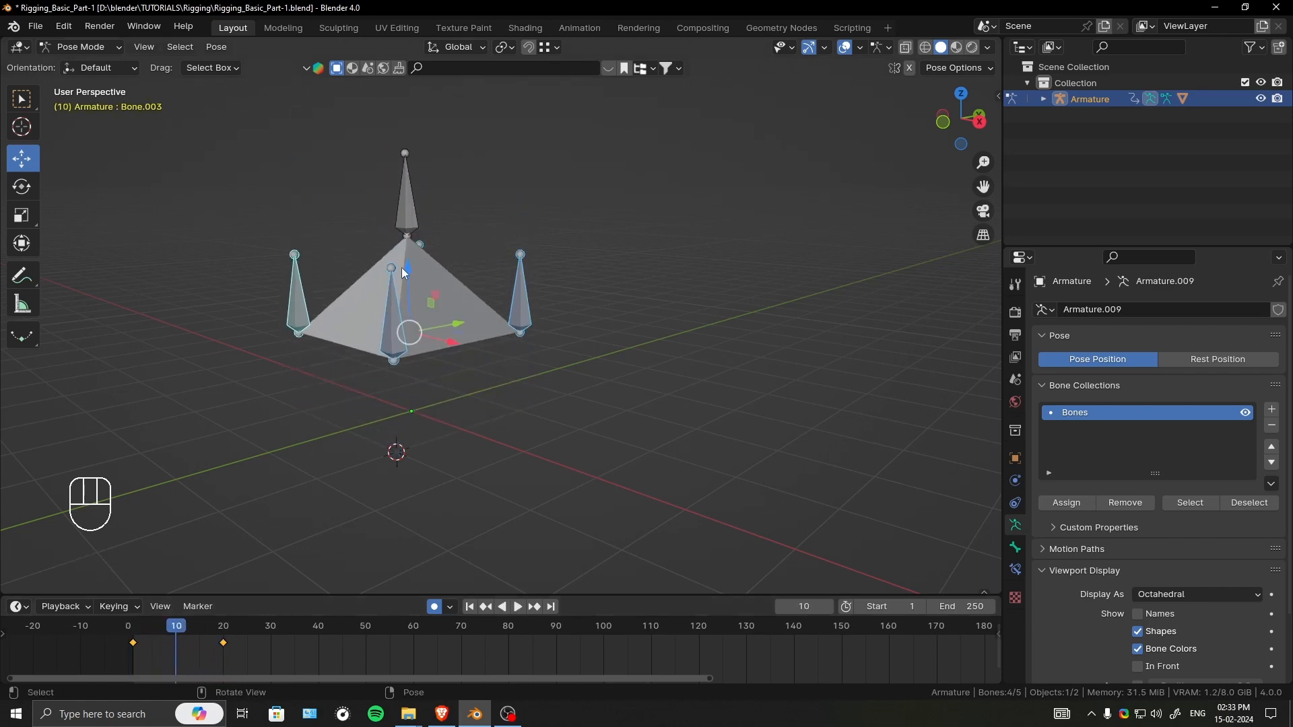
click(507, 384)
middle_drag(507, 384, 497, 365)
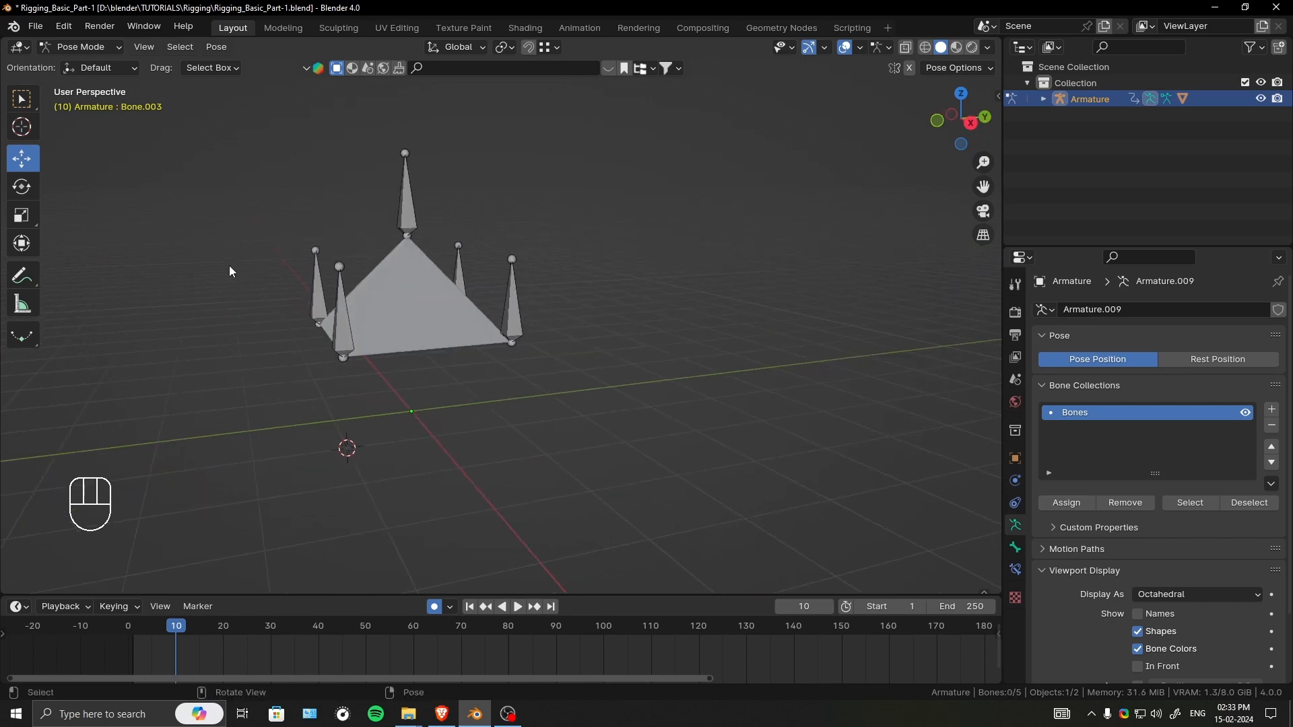
drag(229, 270, 620, 362)
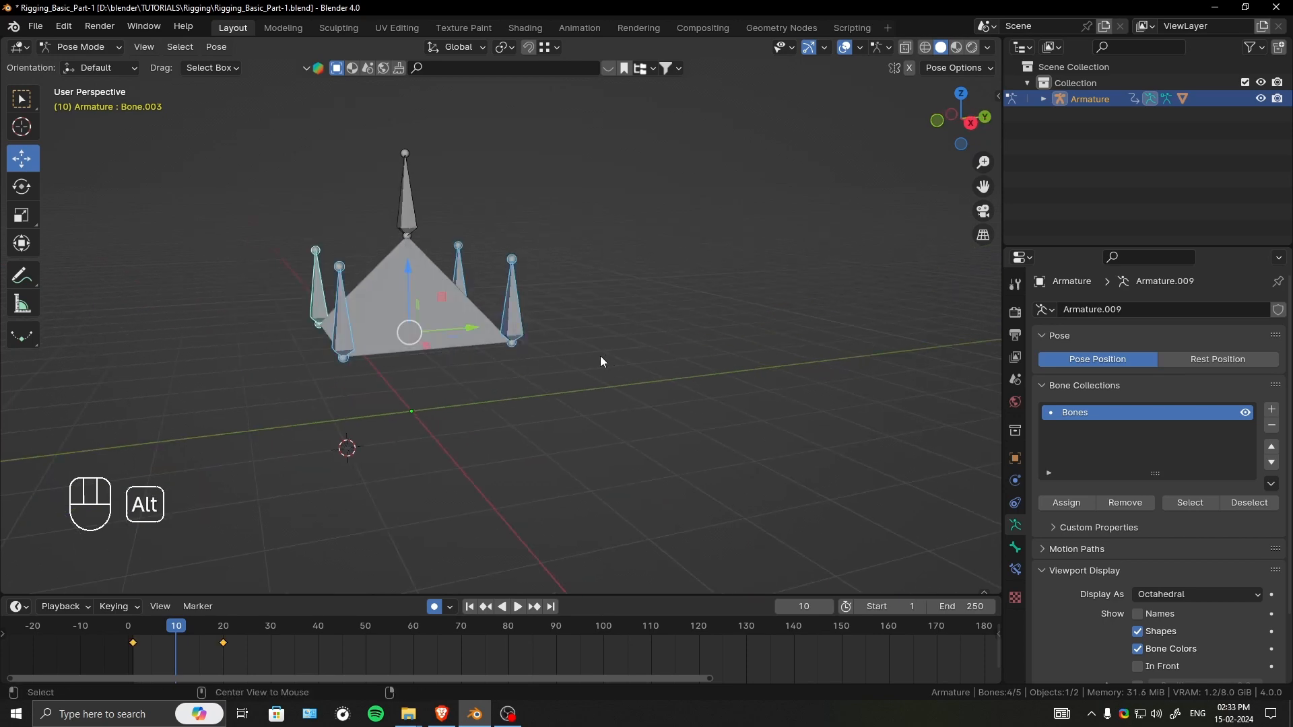
key(alt+g)
middle_drag(369, 424, 478, 462)
middle_drag(545, 440, 573, 442)
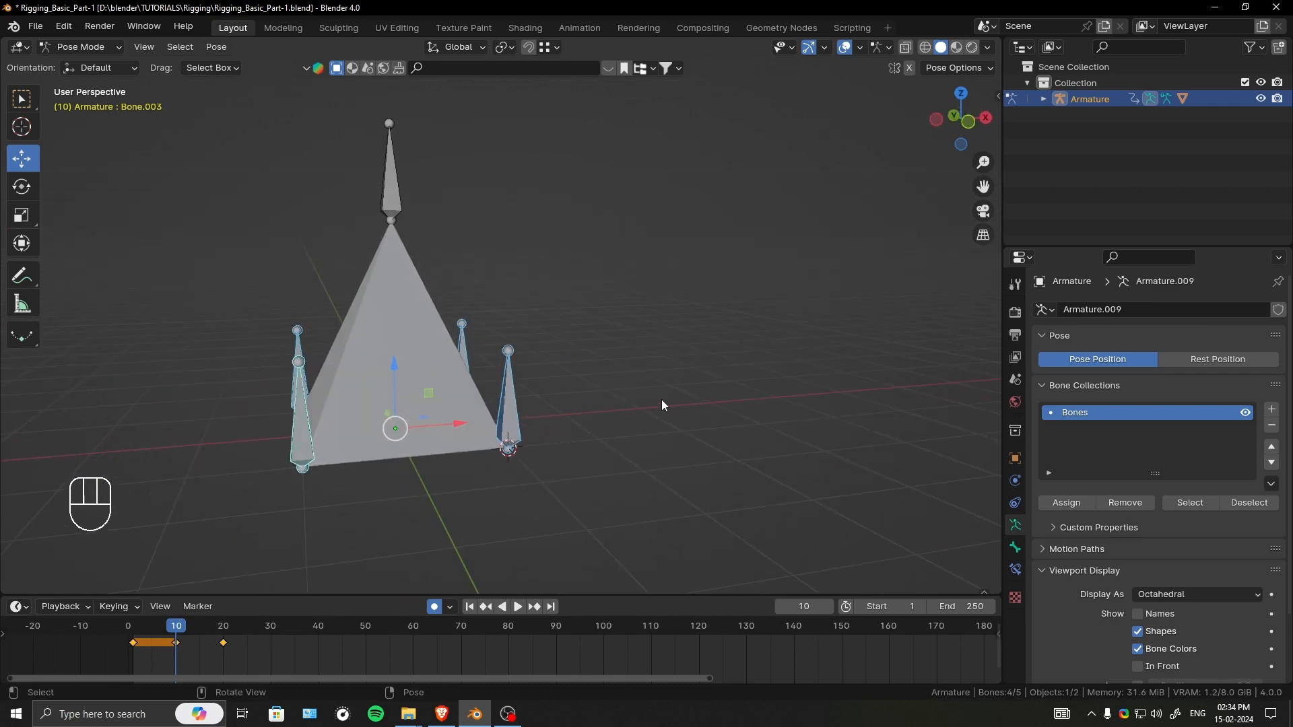
mouse_move(525, 345)
middle_down()
mouse_move(513, 344)
mouse_move(544, 382)
mouse_move(553, 359)
mouse_move(612, 391)
mouse_move(539, 336)
middle_up()
- Trackball-rotate the raised centre bone to test its rotation, and clear the rotation
click(391, 185)
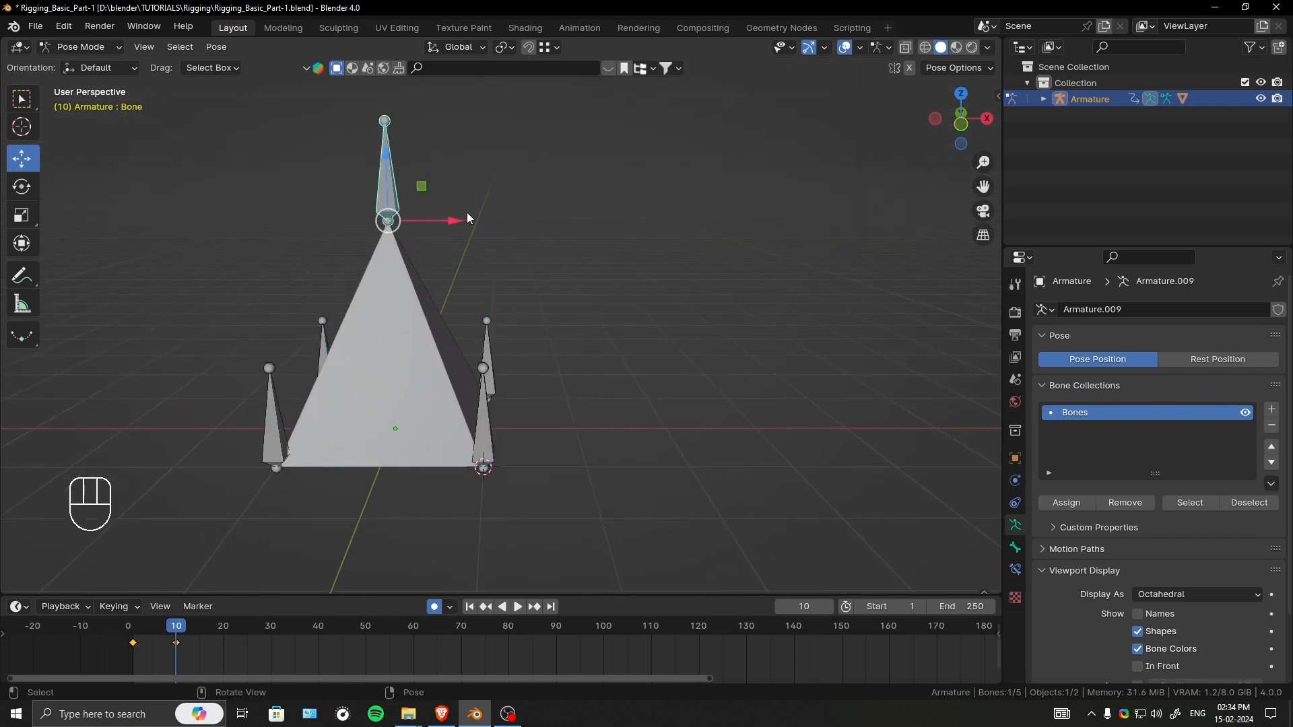
key(r)
key(r)
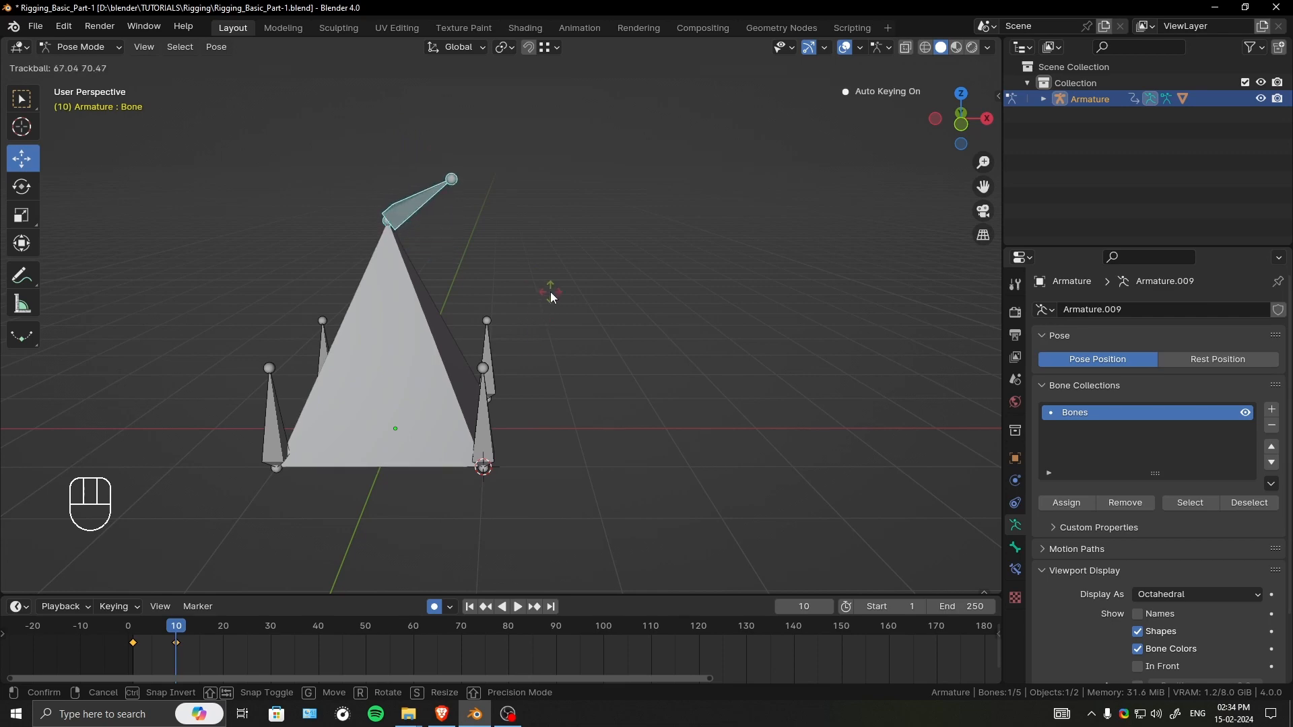
click(550, 292)
middle_drag(307, 251, 499, 261)
middle_drag(631, 302, 499, 288)
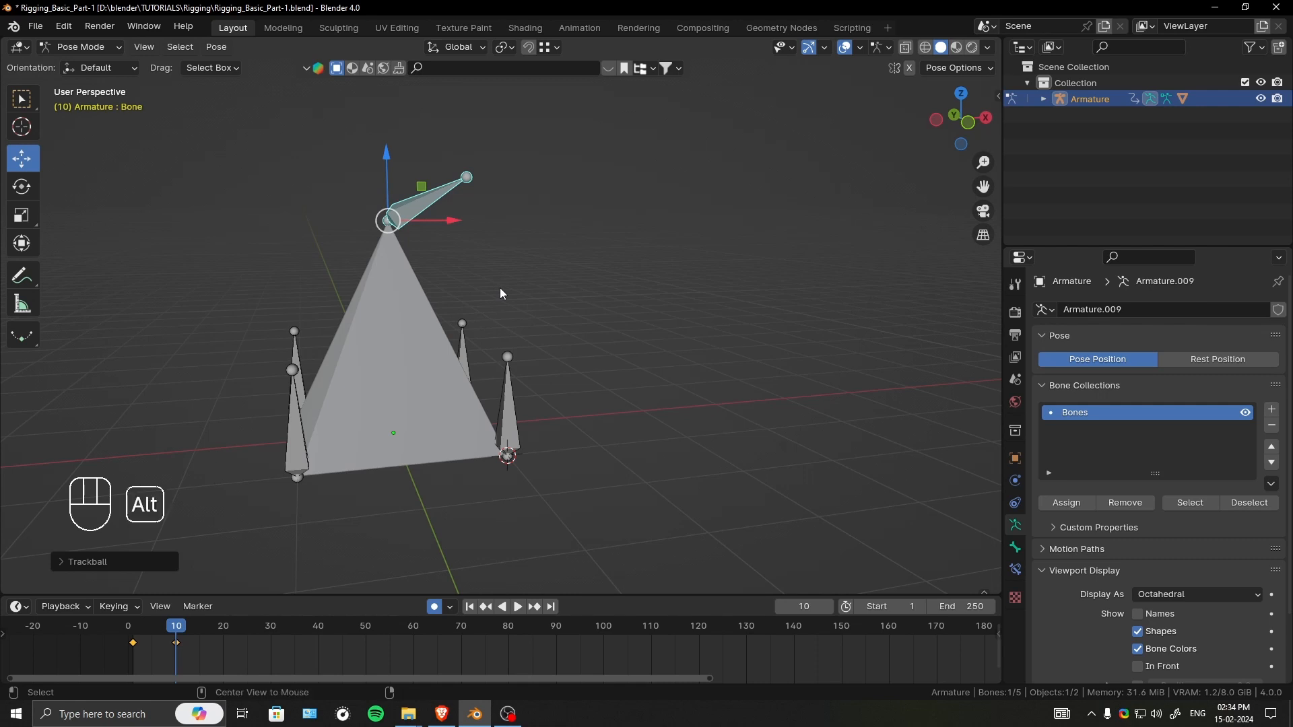
key(alt+r)
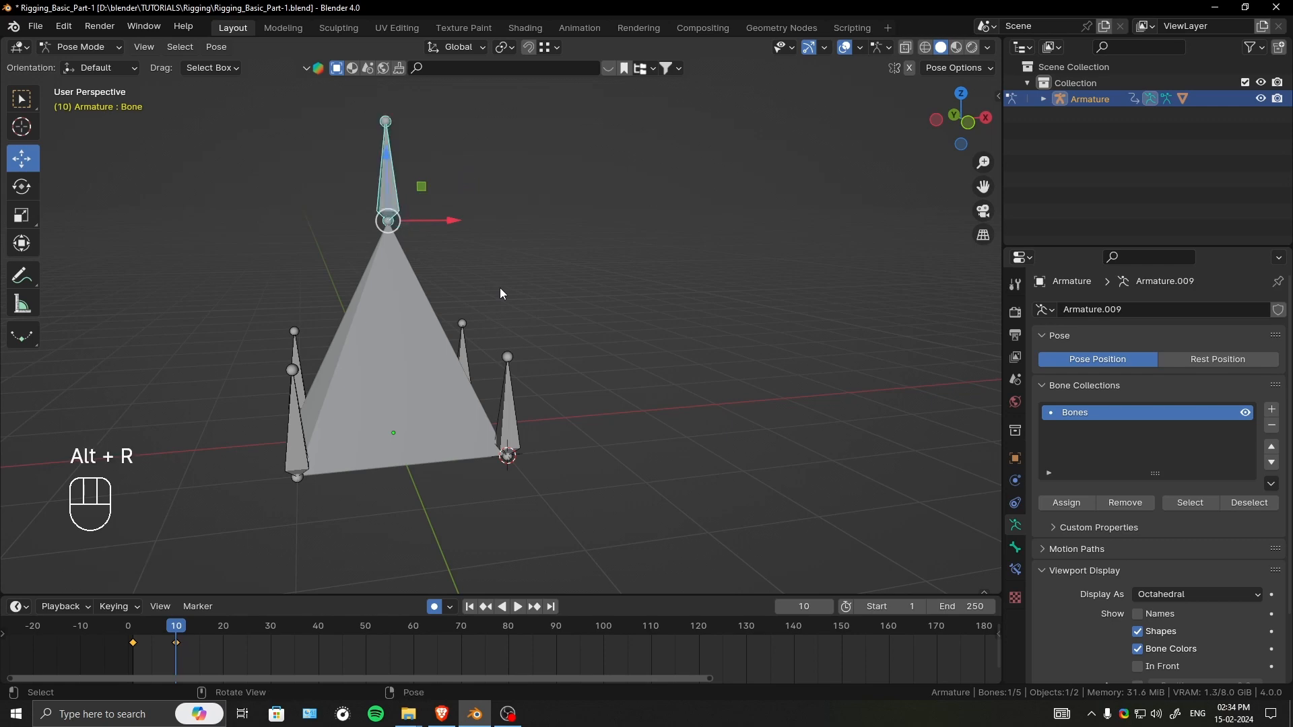
- Return the timeline to frame 1 and switch the armature back to Object Mode
middle_drag(587, 350, 464, 347)
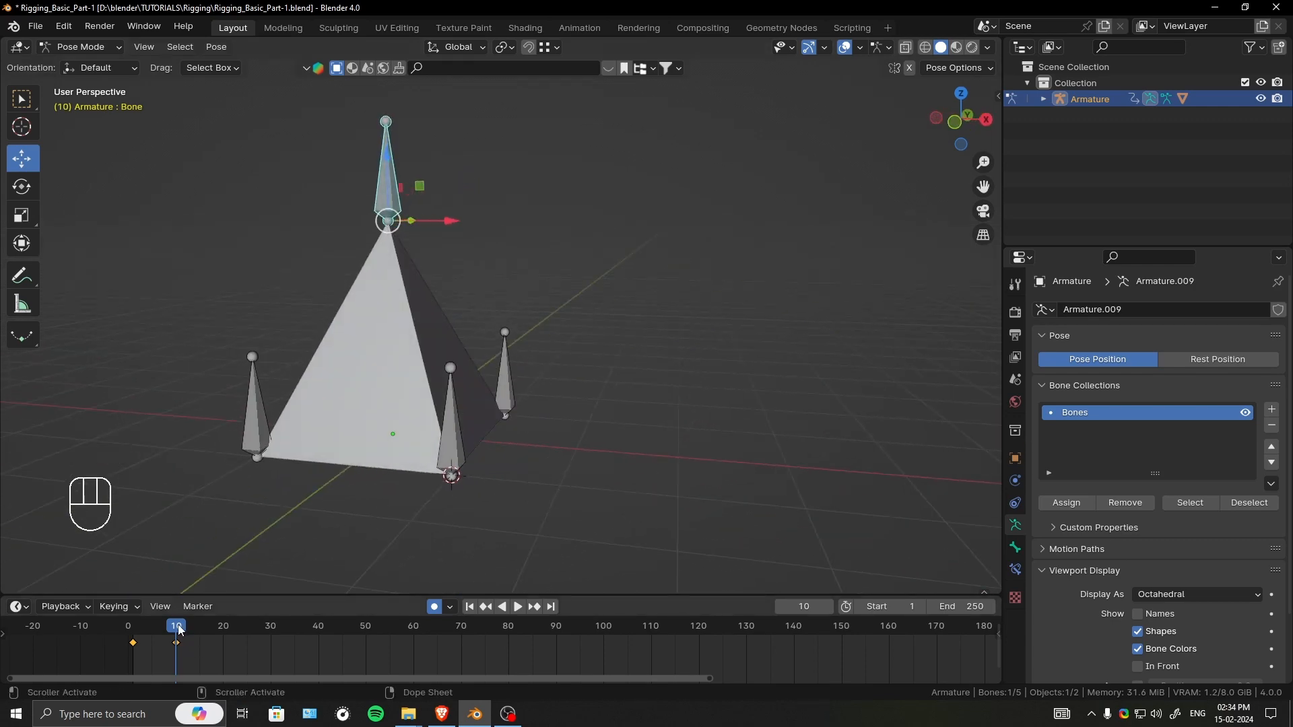
drag(176, 627, 136, 647)
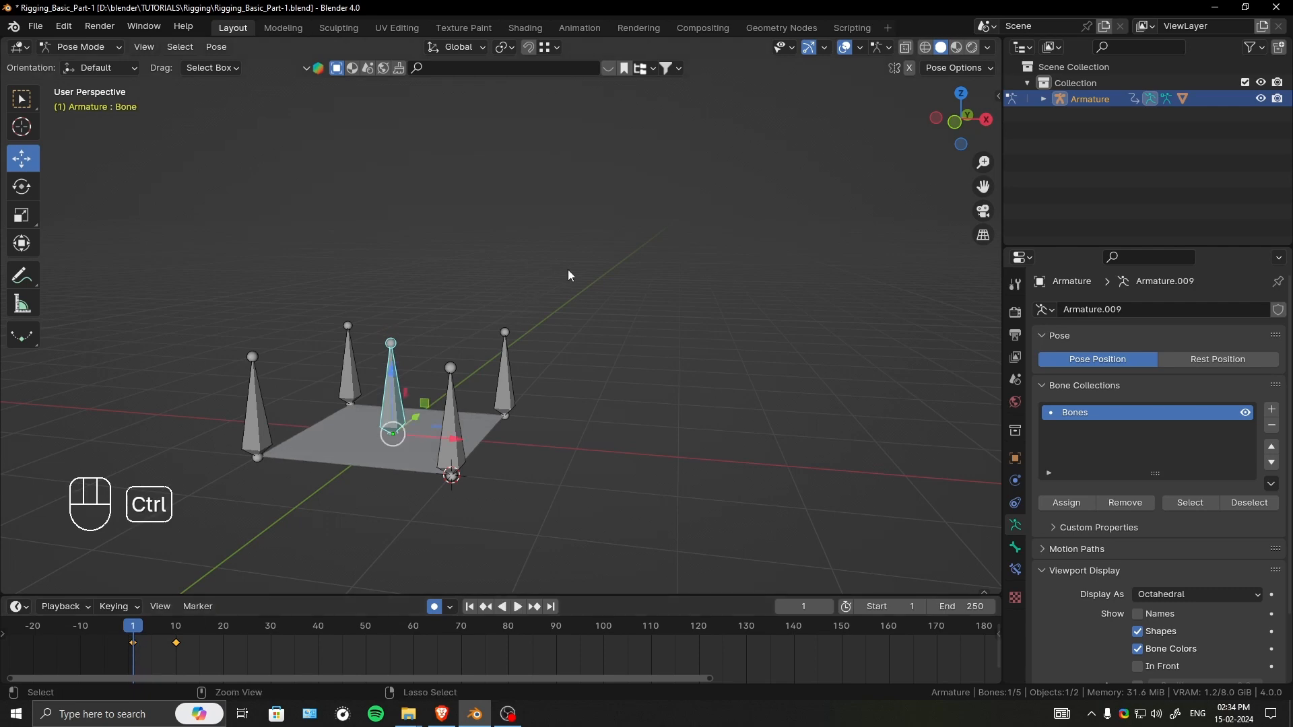
ctrl+middle_drag(568, 269, 653, 372)
key(ctrl+Tab)
mouse_move(132, 627)
mouse_down()
mouse_move(240, 632)
mouse_move(135, 636)
mouse_up()
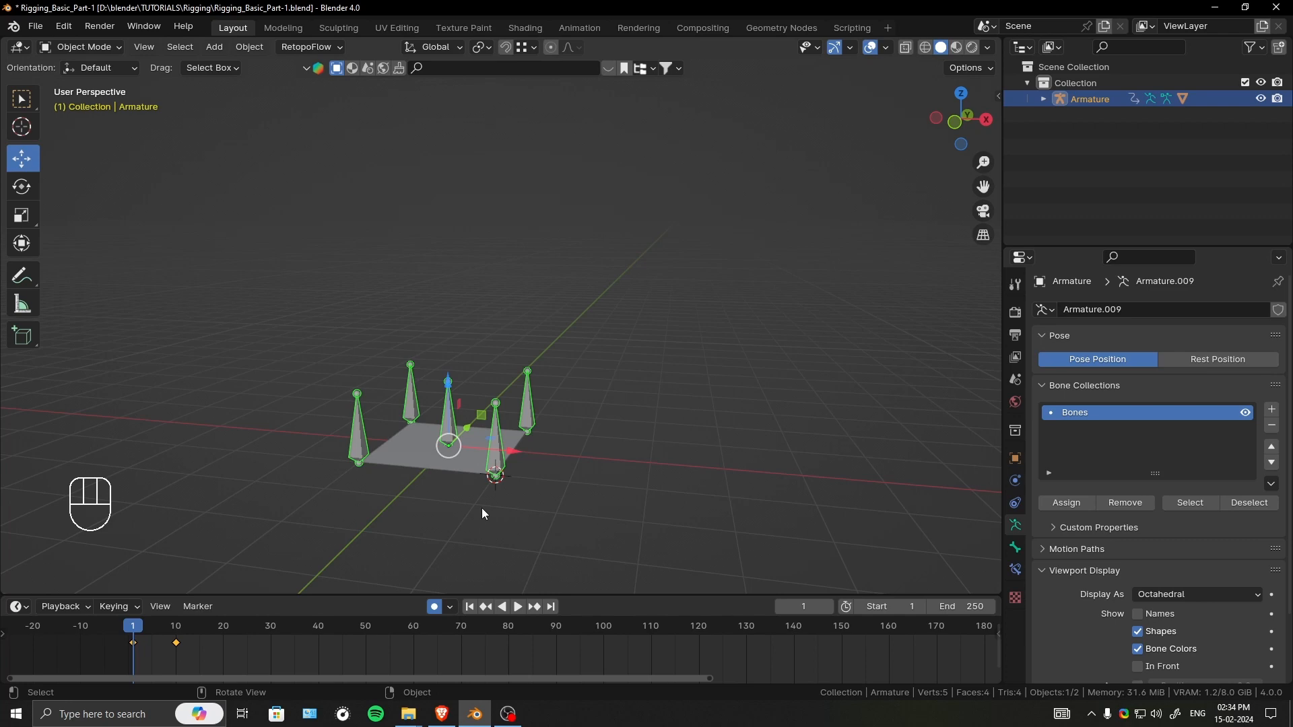
- Select only the plane, look at its mesh in Edit Mode, and return to Object Mode
shift+middle_drag(564, 393, 758, 330)
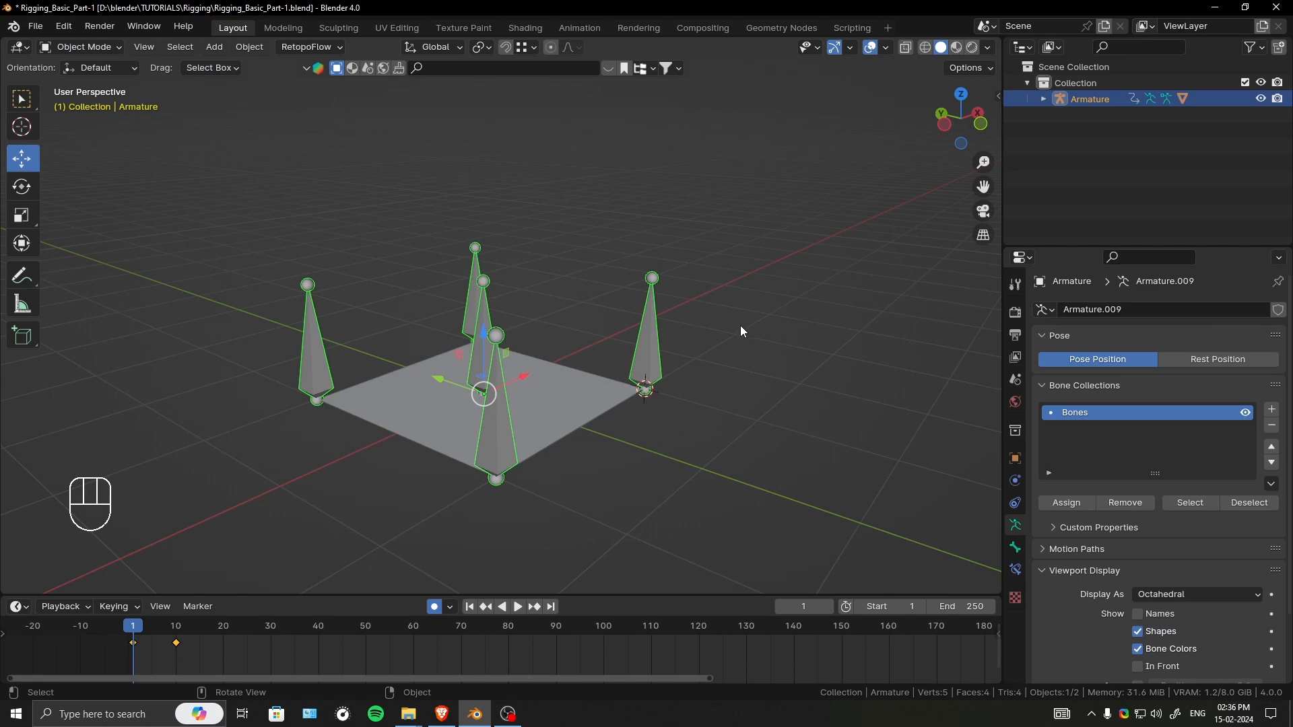
click(670, 329)
middle_drag(669, 329, 613, 312)
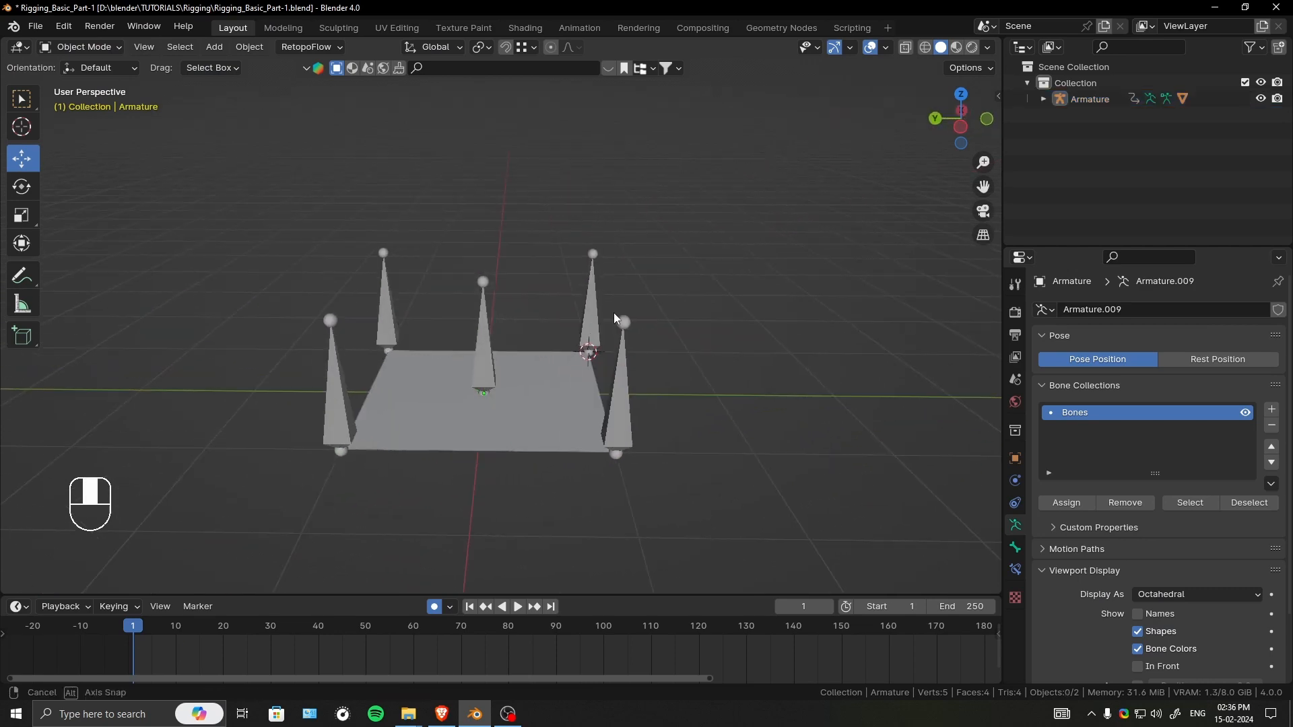
click(560, 422)
middle_drag(679, 270, 475, 423)
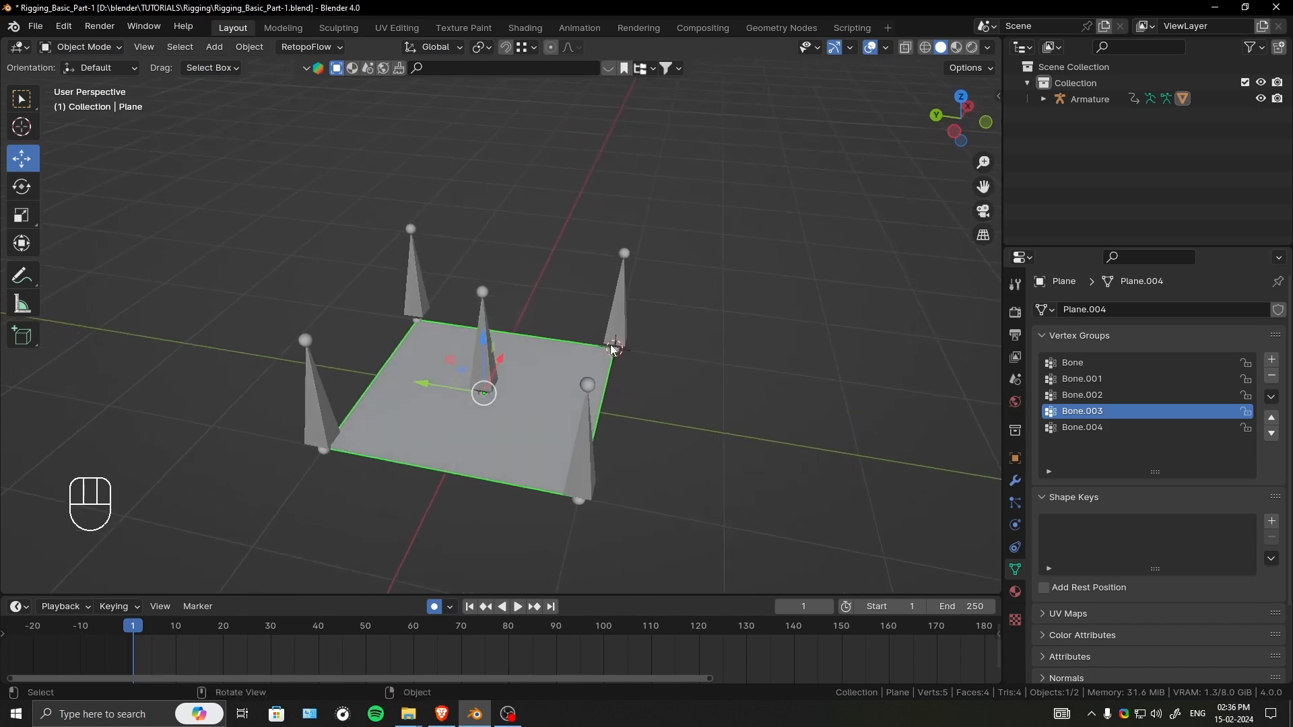
key(Tab)
shift+middle_drag(648, 333, 692, 342)
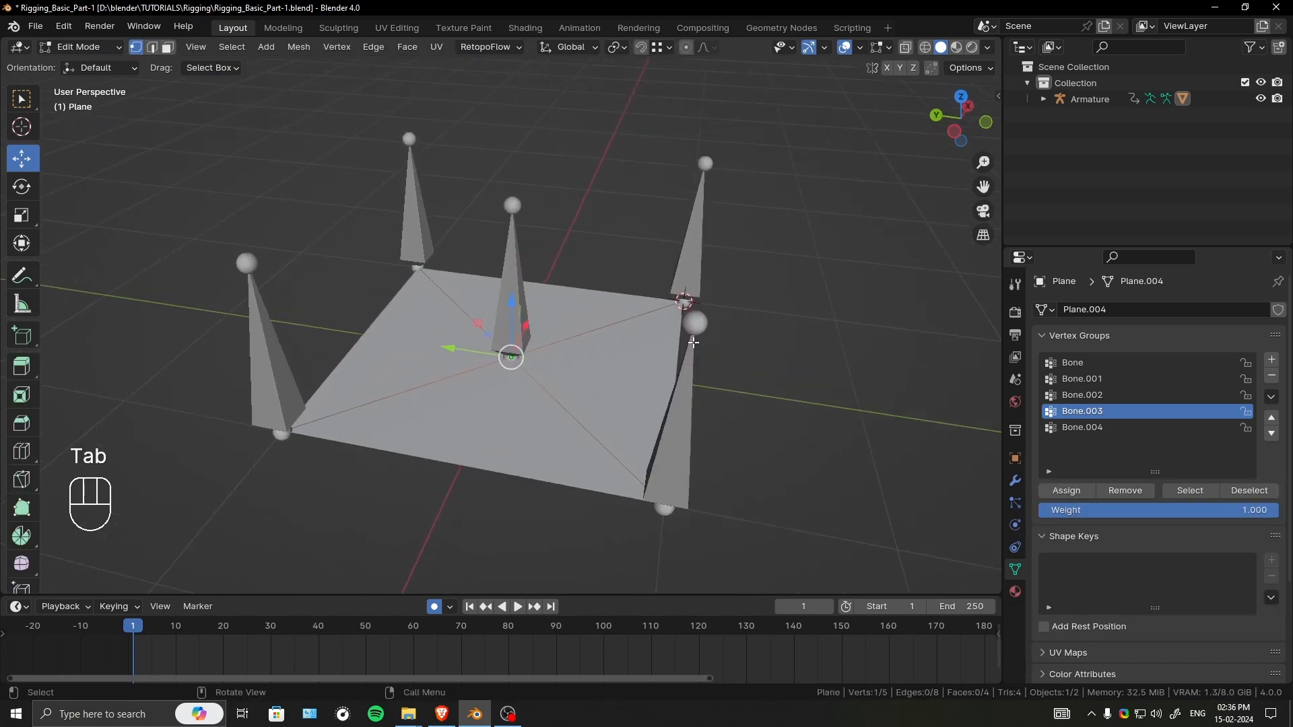
key(ctrl+Tab)
click(617, 342)
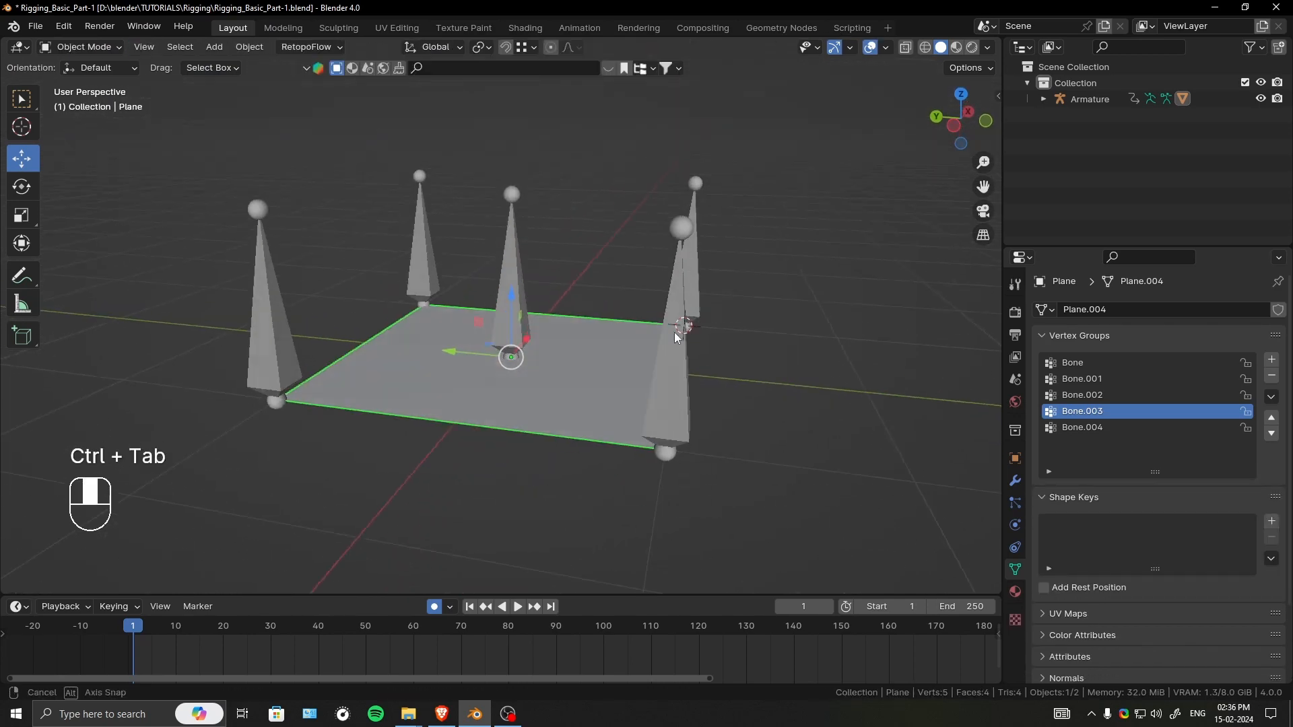
- Select the armature, look over its bones in Edit Mode with the far corner bone selected, and return to Object Mode
click(676, 297)
mouse_move(580, 288)
middle_down()
mouse_move(631, 321)
mouse_move(563, 322)
mouse_move(722, 313)
mouse_move(574, 292)
middle_up()
key(Tab)
ctrl+middle_drag(579, 337, 634, 257)
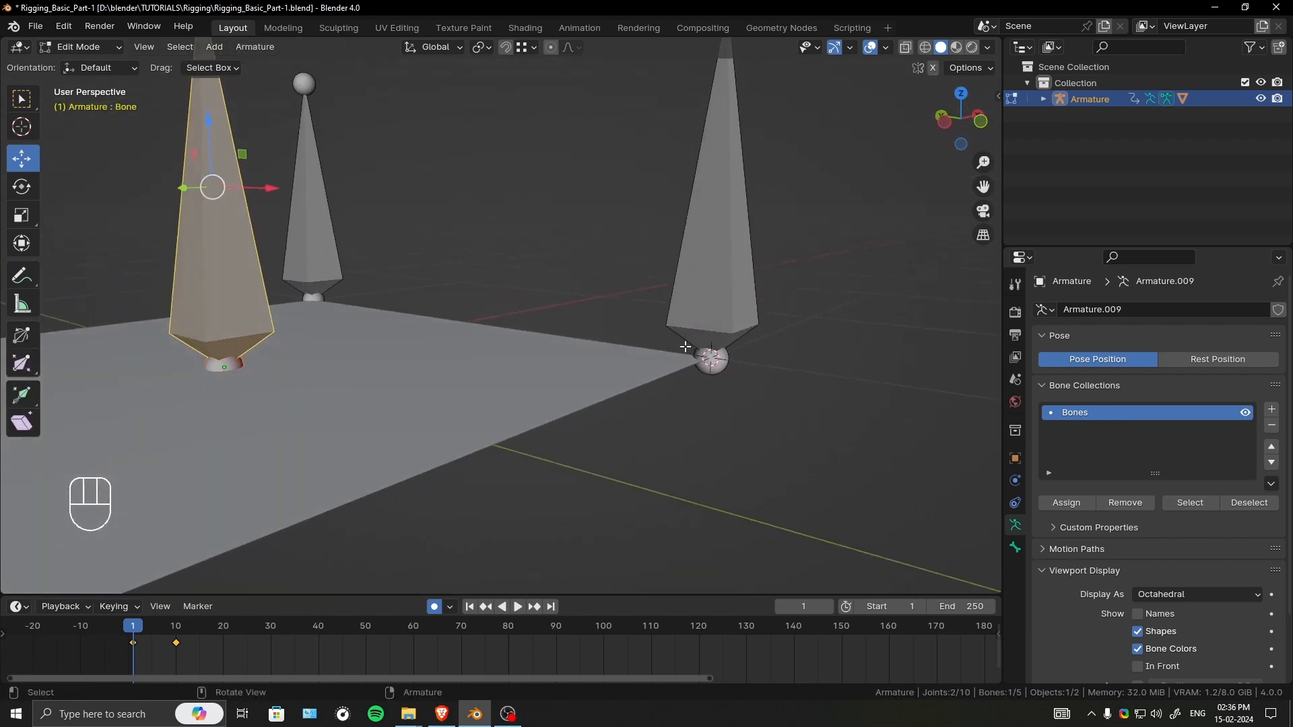
ctrl+middle_drag(675, 220, 650, 339)
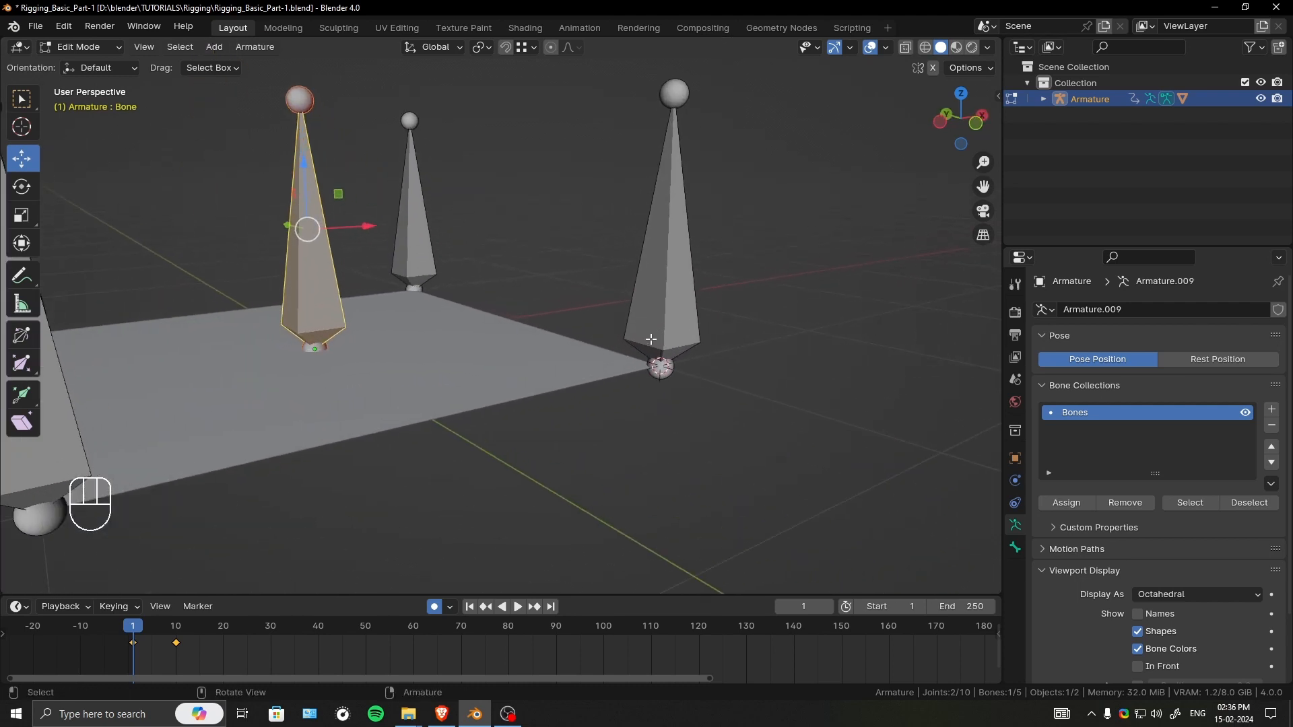
ctrl+middle_drag(572, 270, 525, 350)
shift+middle_drag(532, 279, 552, 337)
click(664, 353)
key(ctrl+Tab)
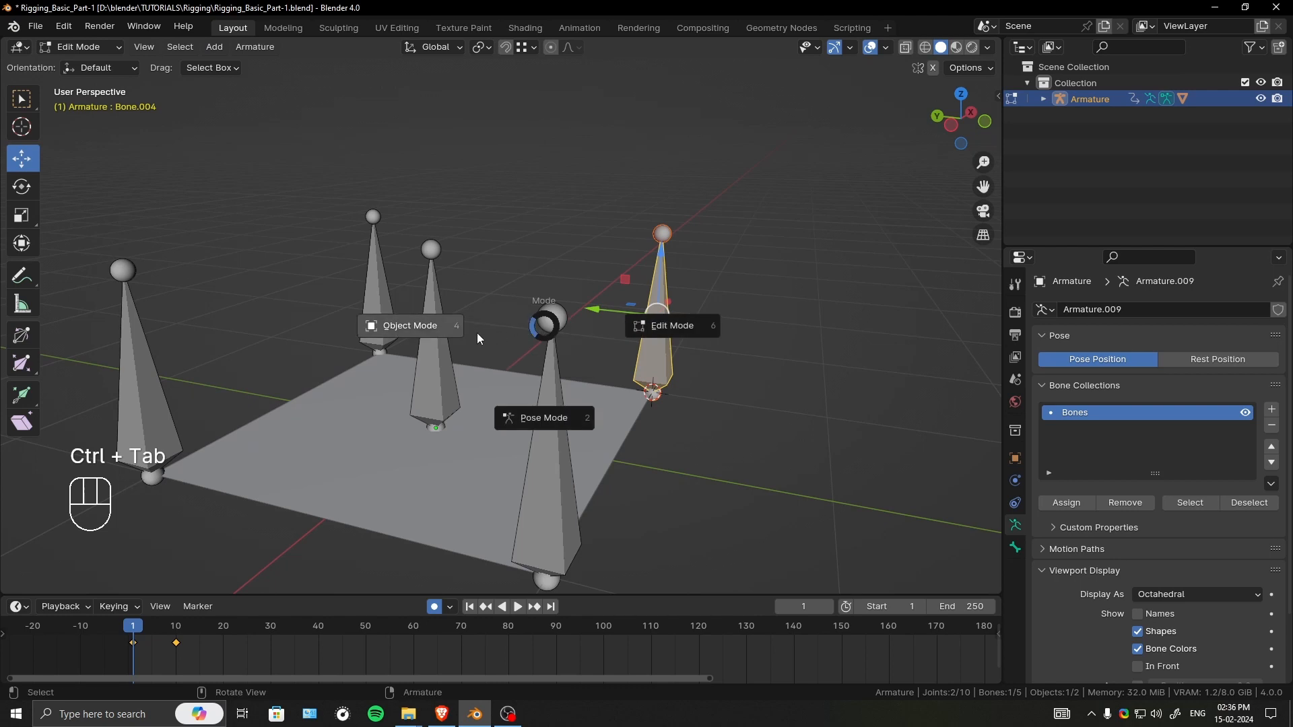
click(430, 330)
- Select the armature, add the plane to the selection as the active object, and enter Weight Paint mode
shift+middle_drag(507, 379, 583, 309)
click(546, 299)
shift+middle_drag(677, 276, 601, 339)
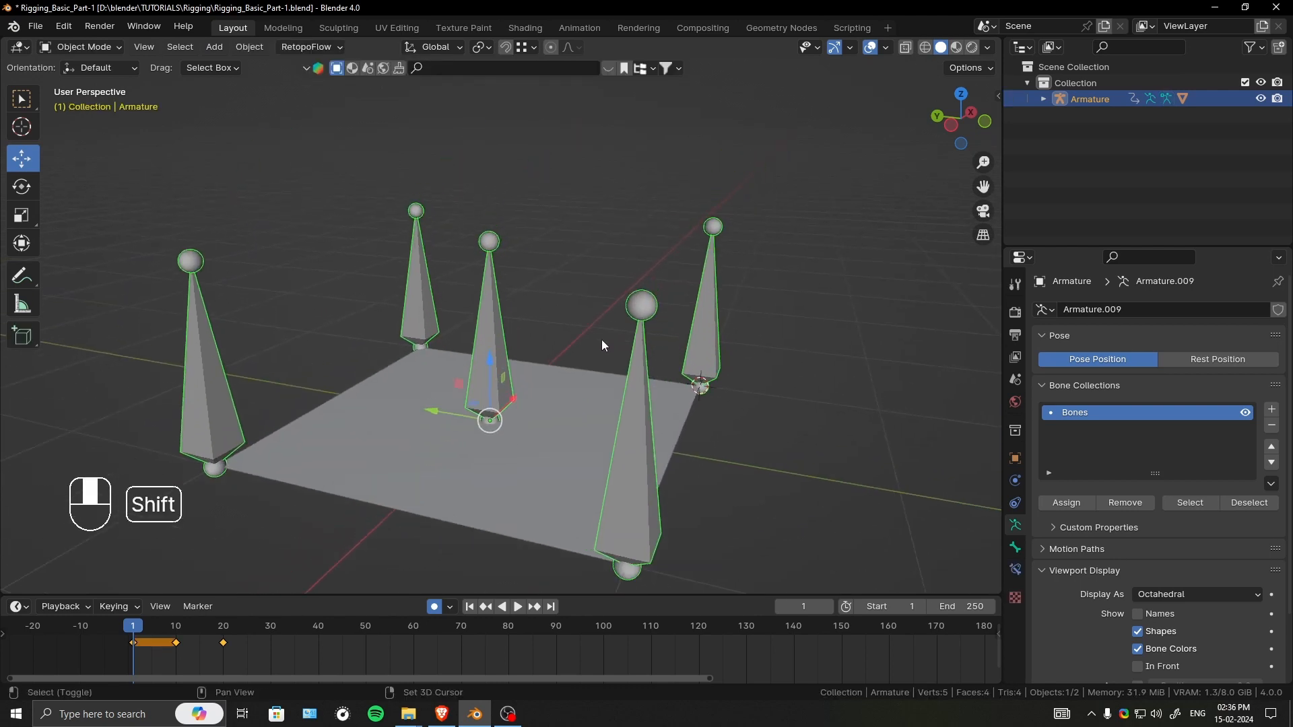
shift+click(568, 402)
key(ctrl+Tab)
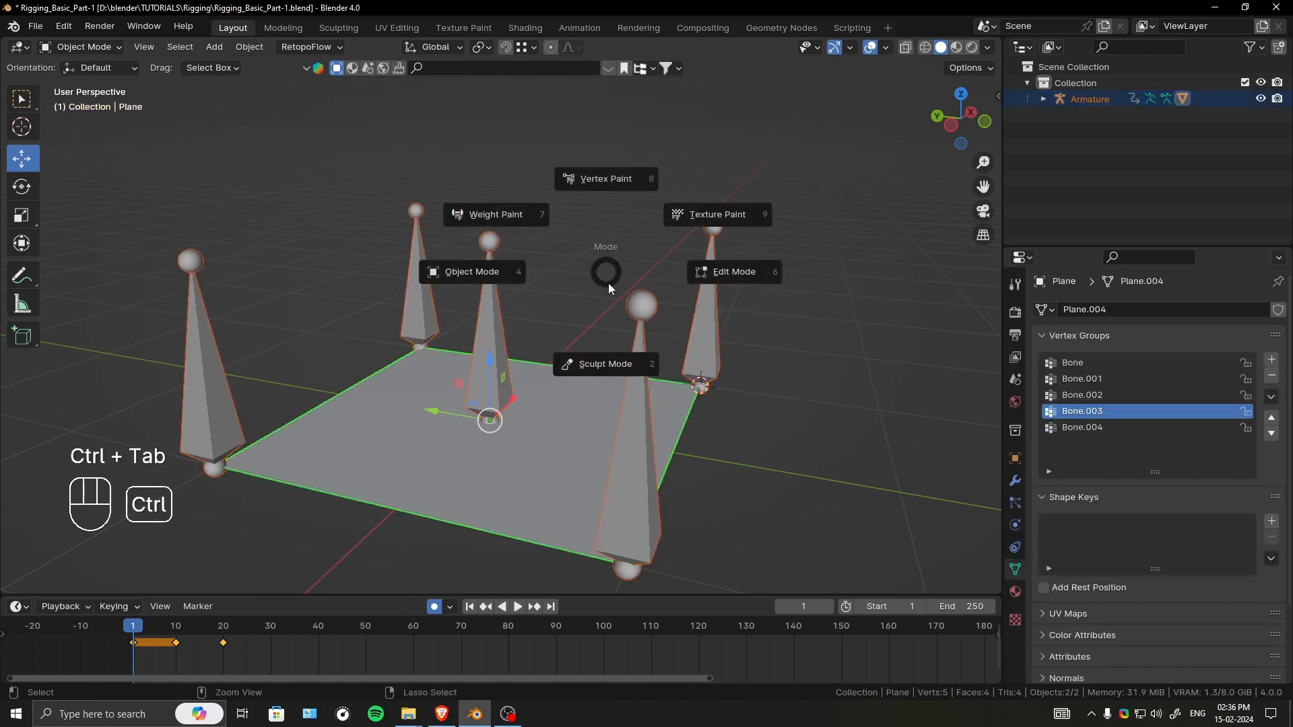
click(507, 206)
- Select the corner bones and the centre bone one after another to examine each one's weights on the plane
middle_drag(511, 204, 555, 229)
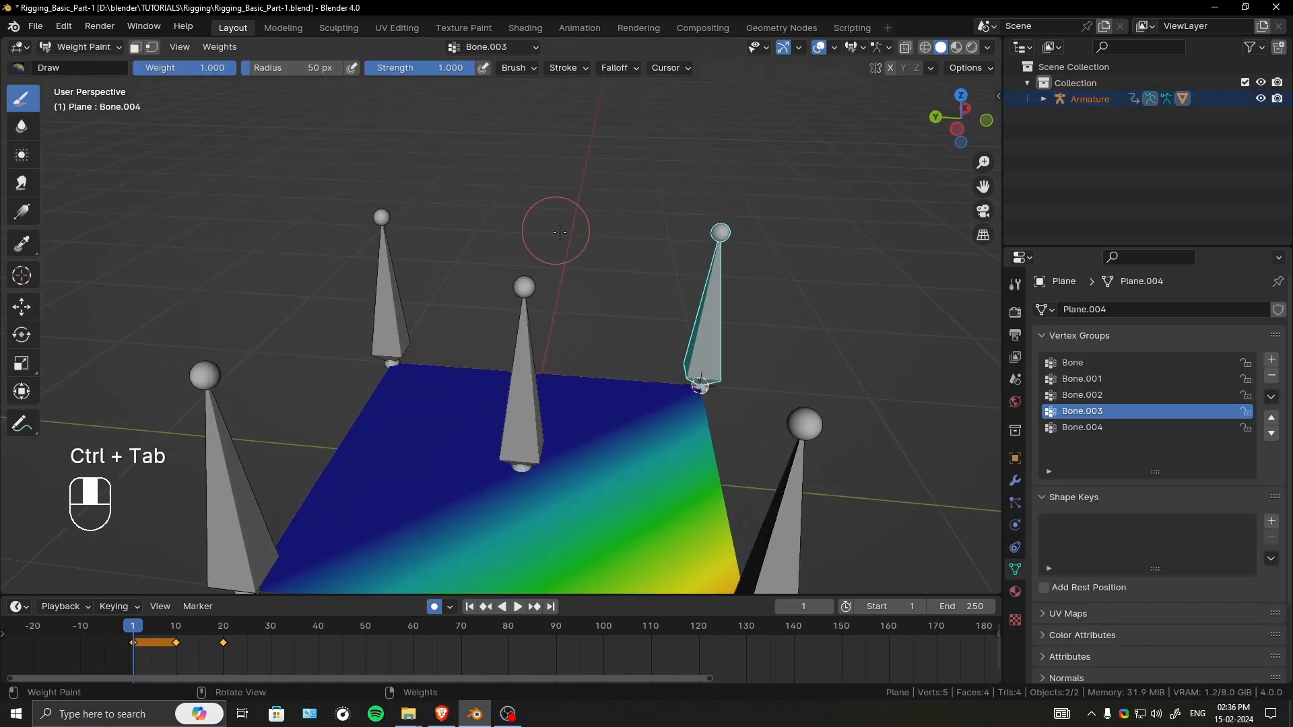
shift+middle_drag(762, 326, 687, 200)
mouse_move(688, 200)
ctrl+middle_down()
mouse_move(684, 216)
mouse_move(697, 221)
ctrl+middle_up()
alt+click(616, 226)
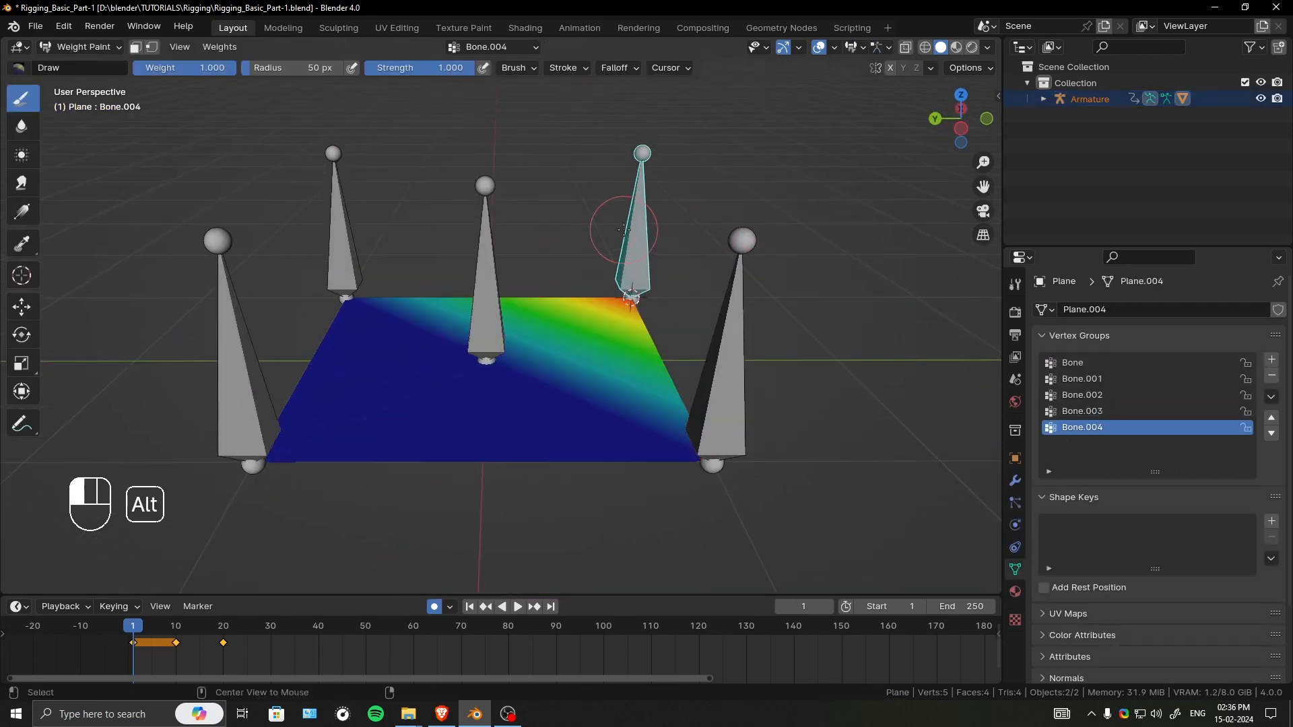
alt+click(714, 313)
alt+click(489, 312)
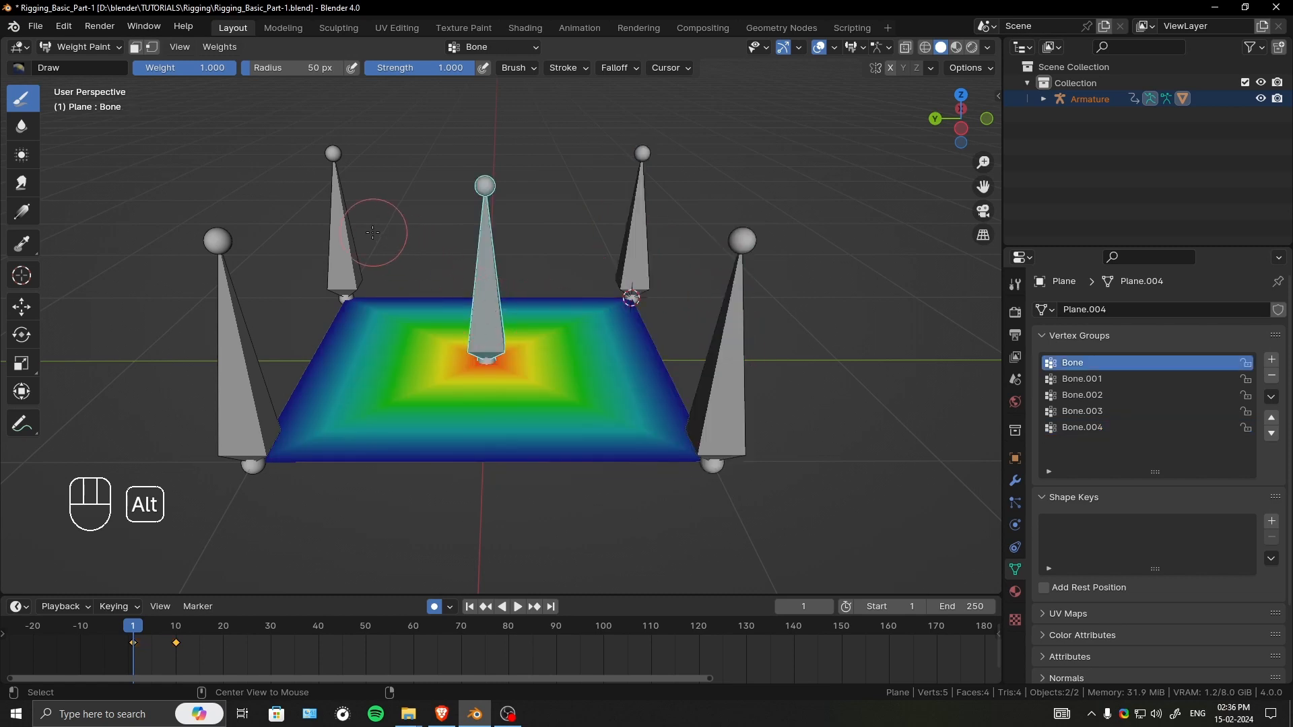
alt+click(349, 232)
alt+click(257, 387)
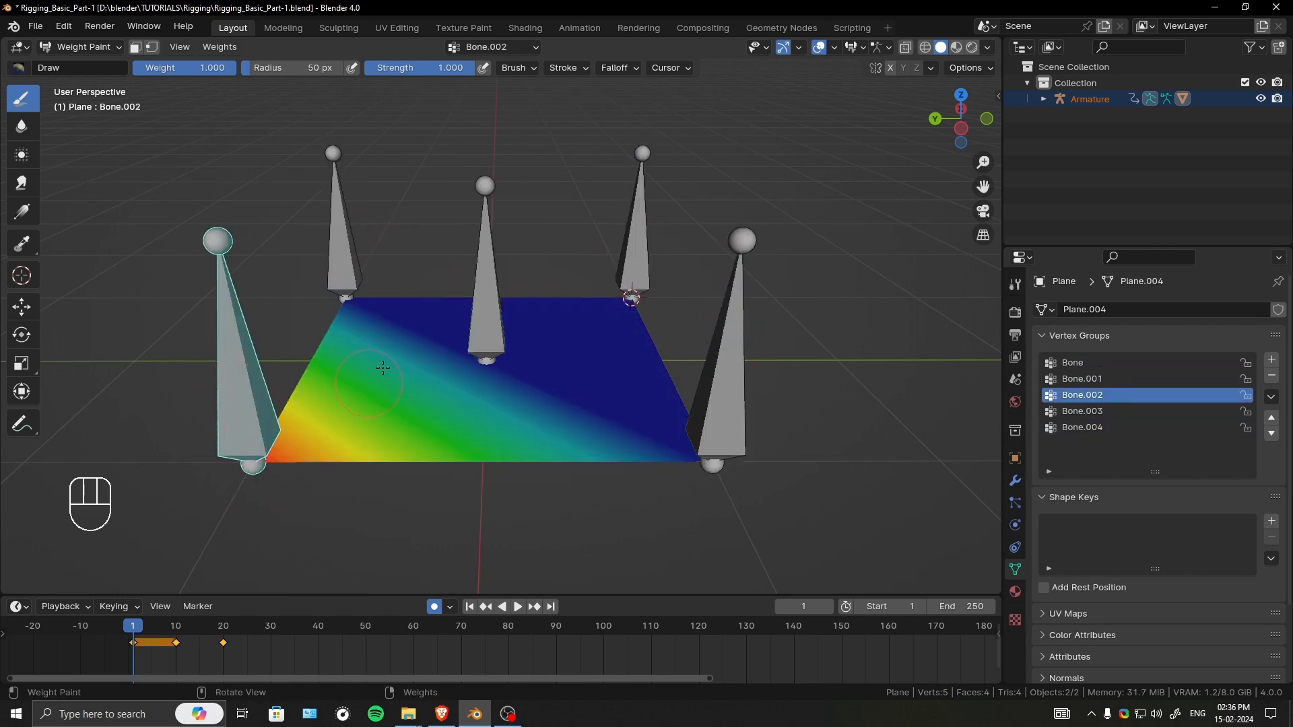
- Leave Weight Paint for Object Mode, select only the armature, and switch it to Pose Mode
mouse_move(547, 256)
shift+middle_down()
mouse_move(558, 298)
mouse_move(530, 278)
mouse_move(559, 277)
shift+middle_up()
scroll(557, 293, down, 1)
key(ctrl+Tab)
click(426, 277)
click(537, 359)
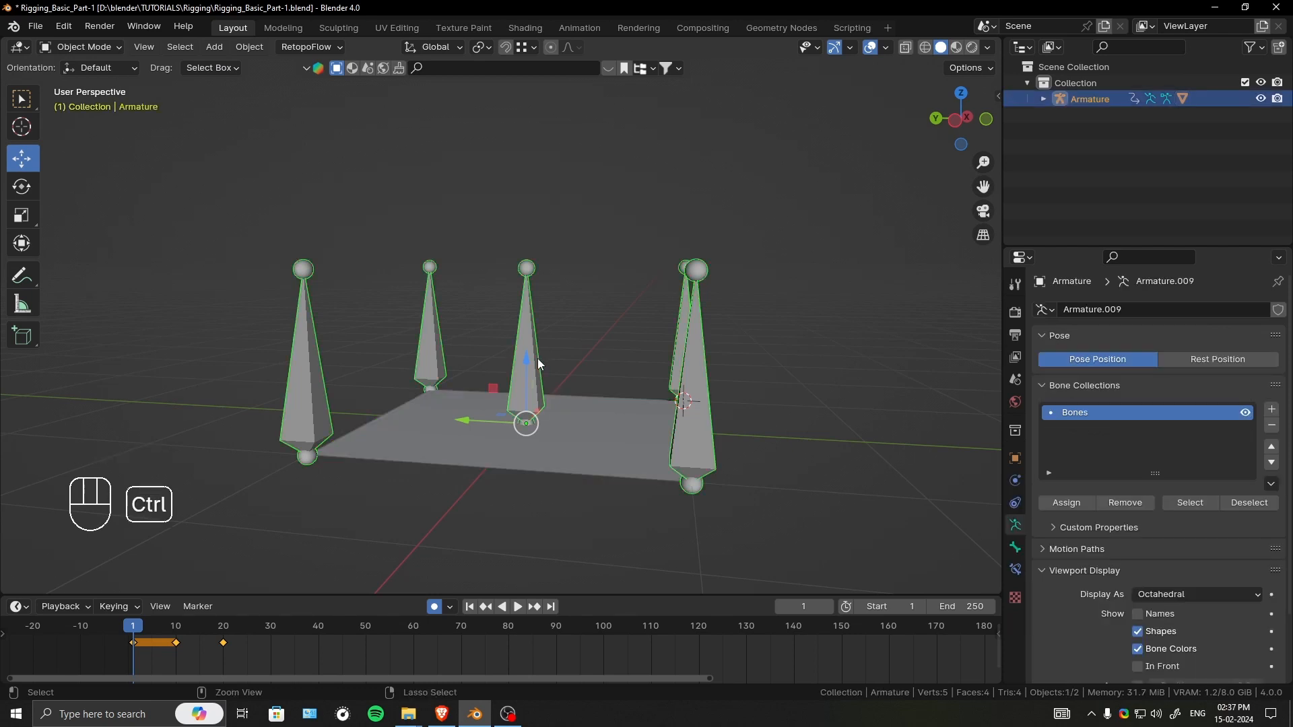
key(ctrl+Tab)
click(522, 383)
scroll(566, 330, down, 2)
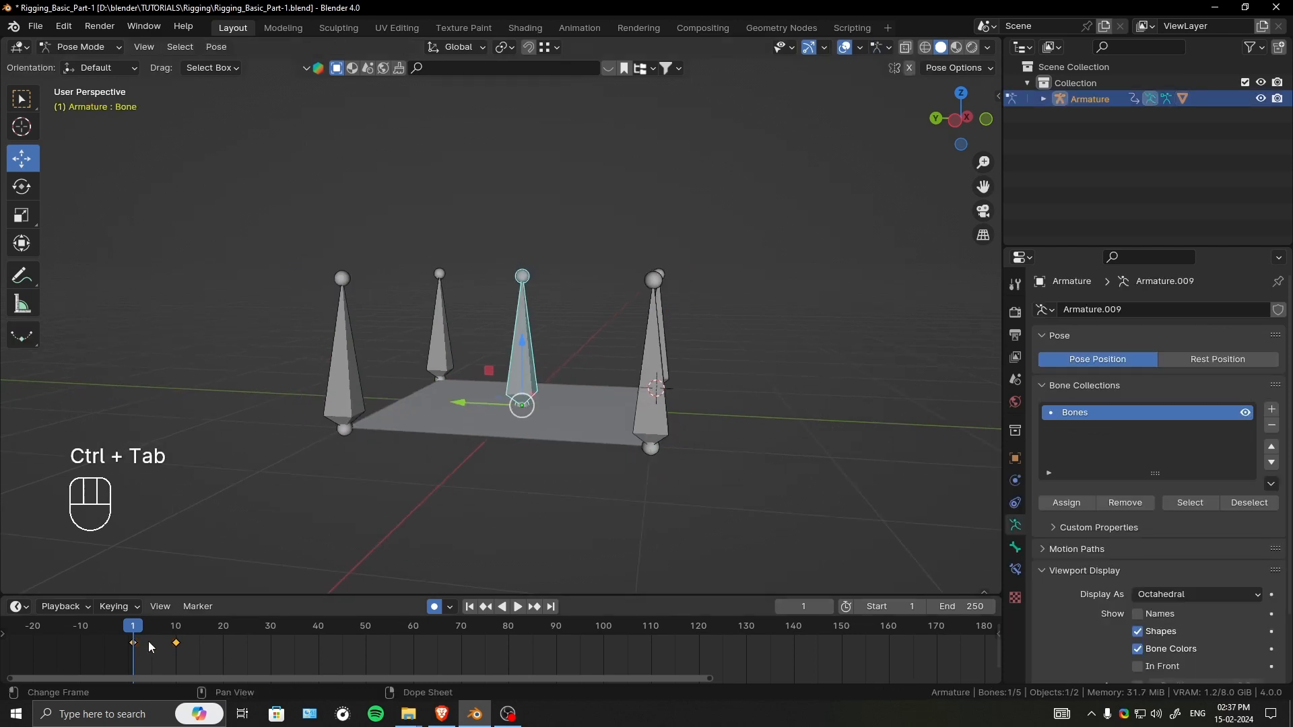
- Scrub the timeline to frame 20 and back to frame 1 to review the bone animation
drag(133, 633, 223, 631)
middle_drag(680, 316, 723, 385)
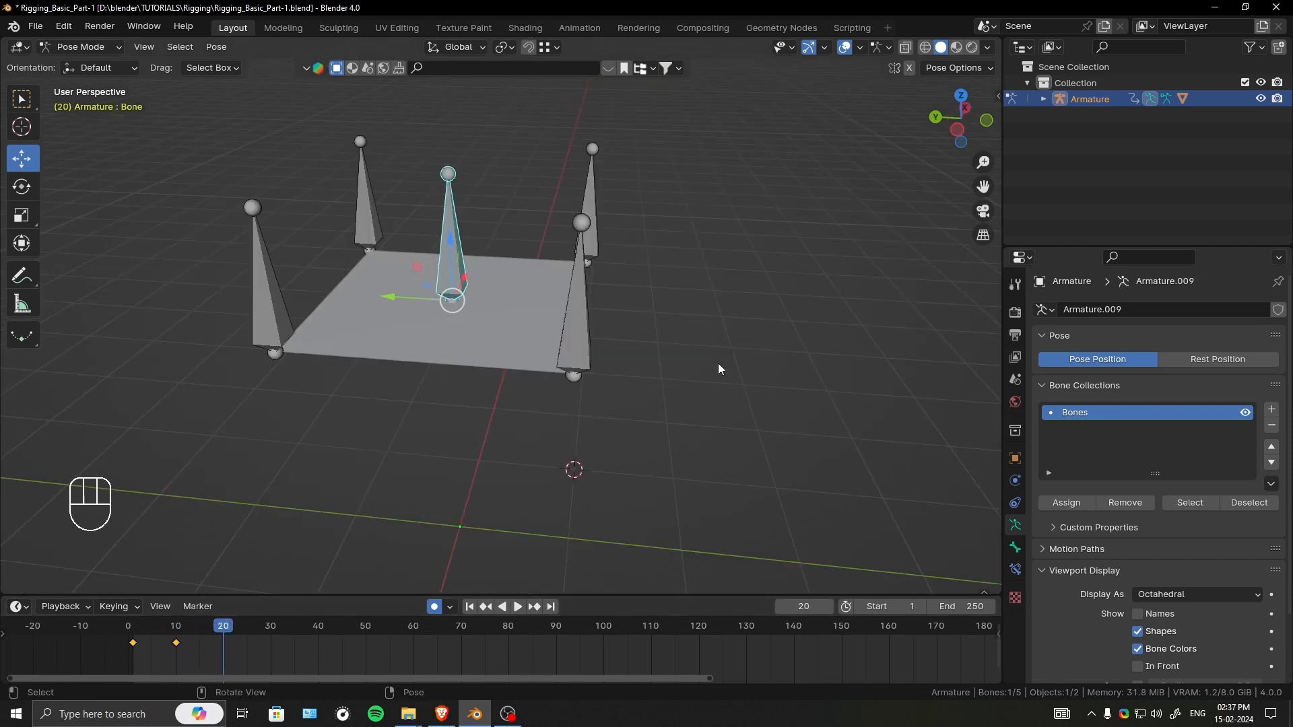
drag(212, 623, 133, 631)
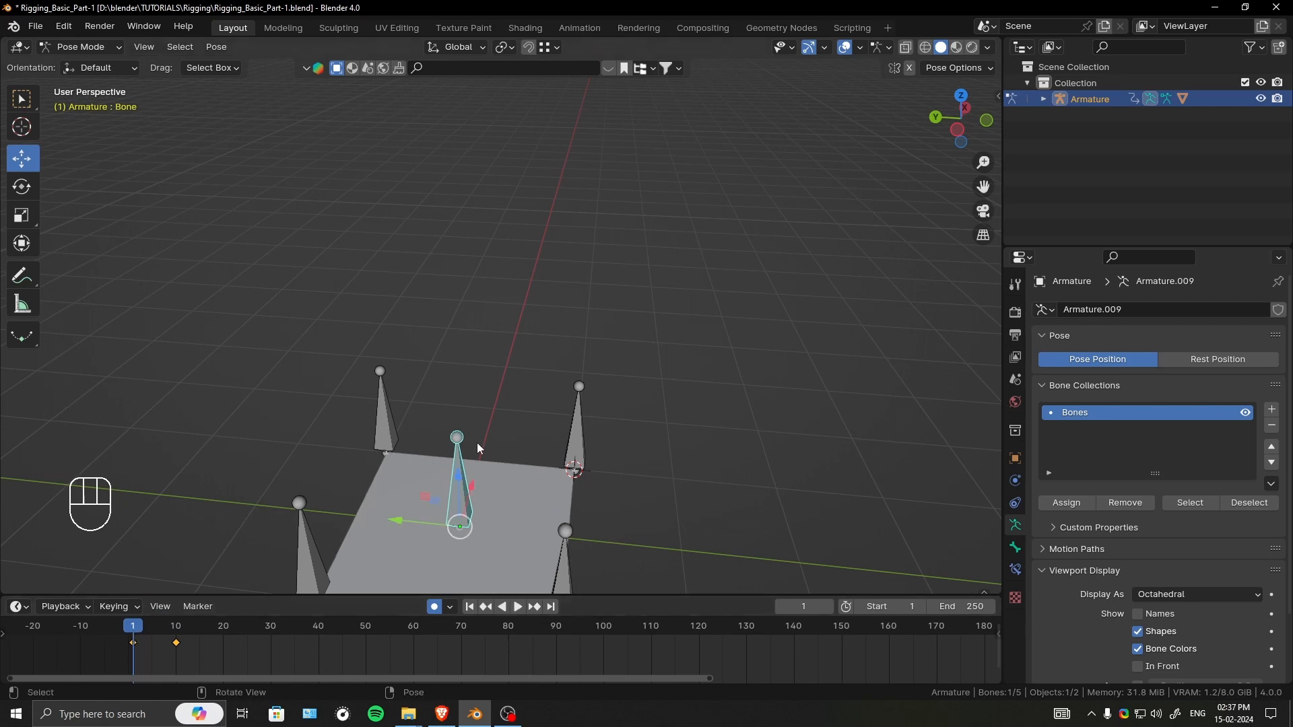
- Switch the armature from Pose Mode back to Object Mode
shift+middle_drag(477, 443, 531, 333)
middle_drag(580, 385, 553, 328)
ctrl+middle_drag(565, 407, 574, 353)
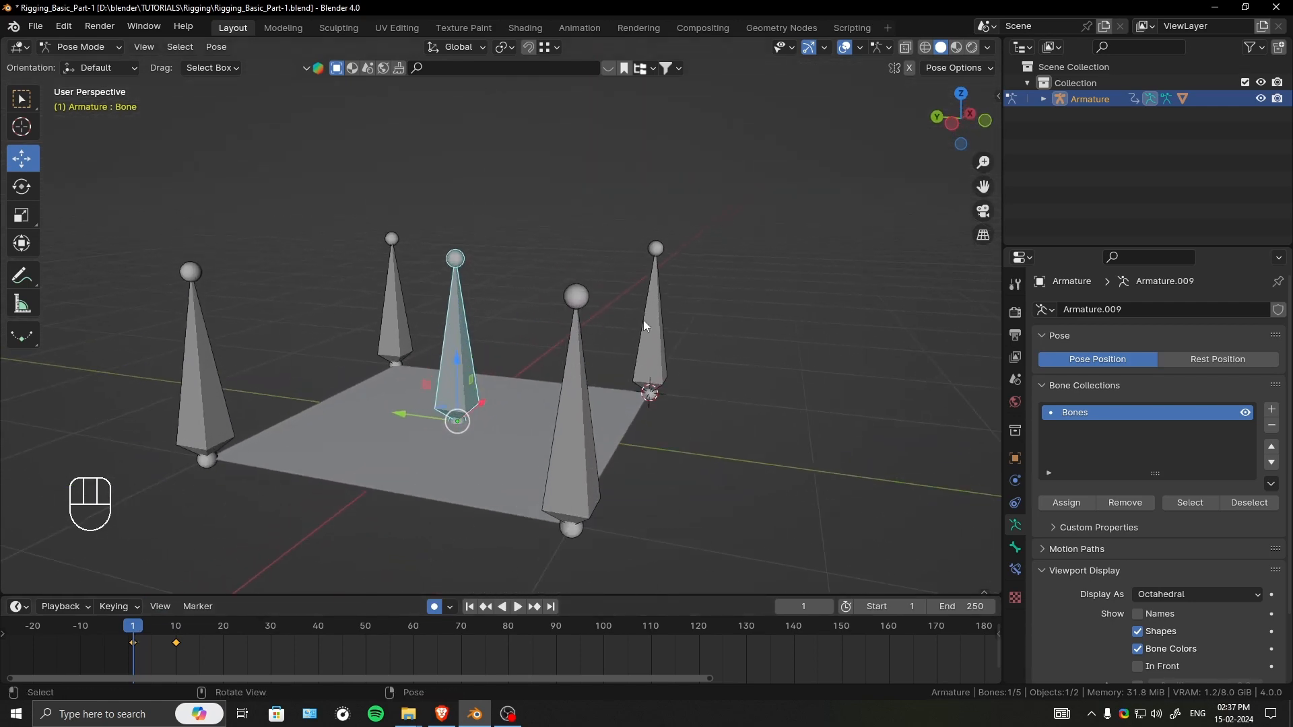
key(ctrl+Tab)
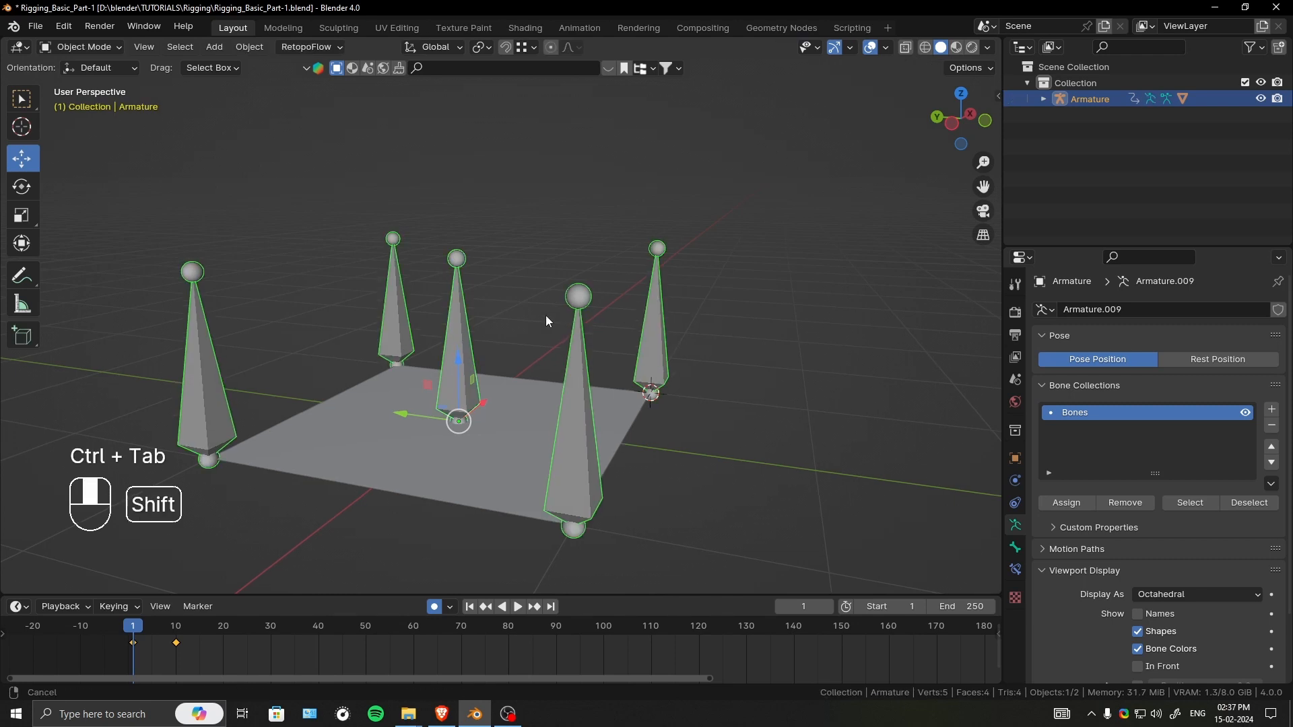
shift+middle_drag(545, 315, 603, 314)
ctrl+middle_drag(592, 255, 592, 306)
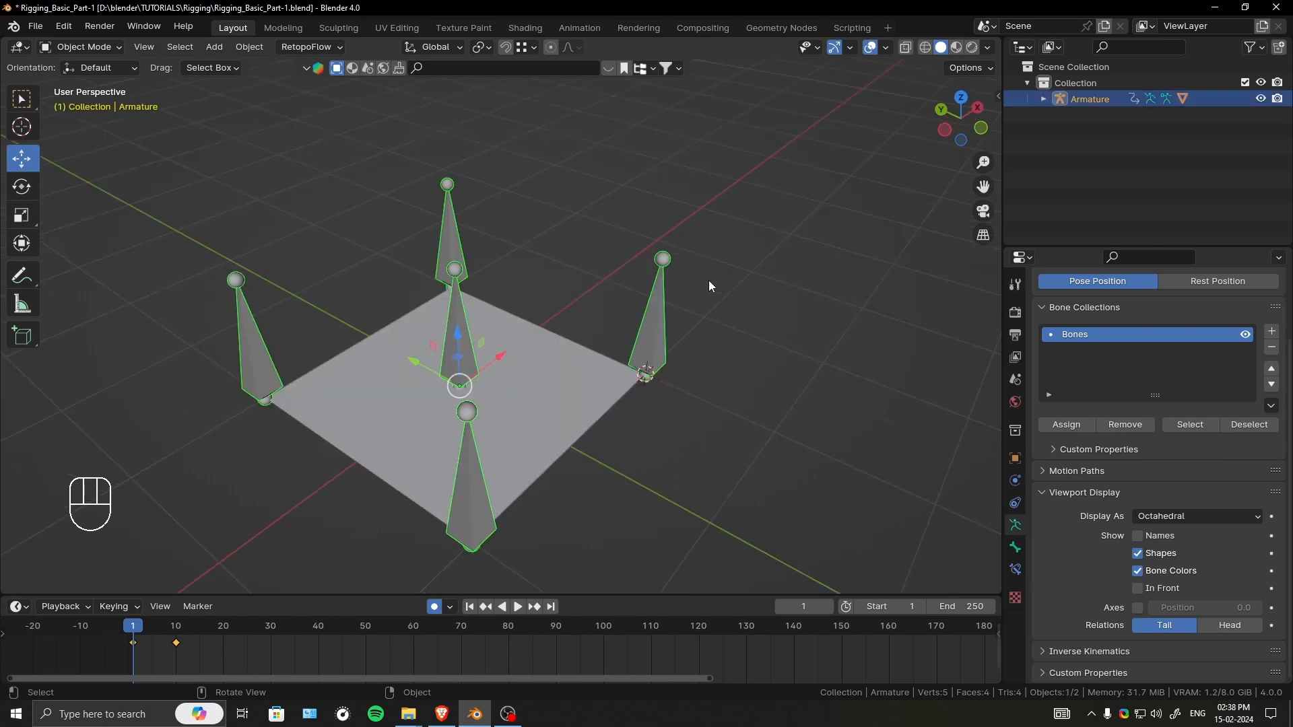
mouse_move(708, 283)
middle_down()
mouse_move(666, 315)
mouse_move(684, 291)
mouse_move(717, 290)
middle_up()
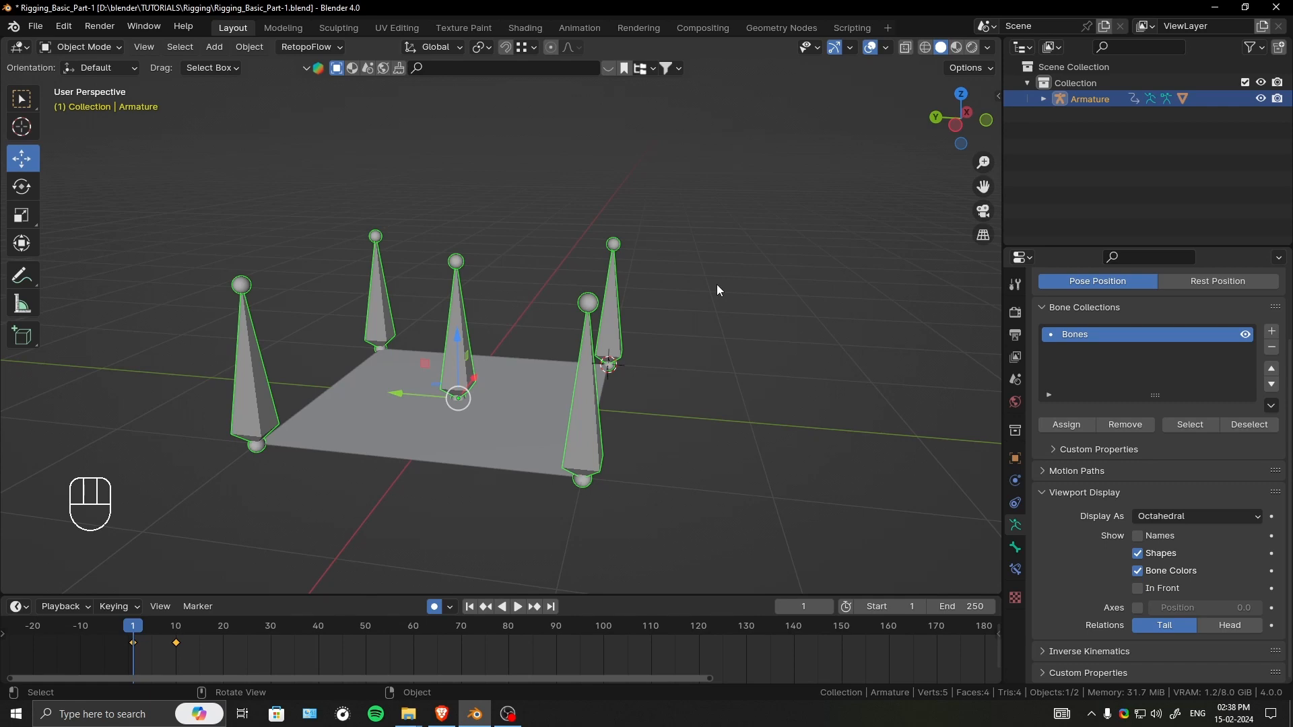